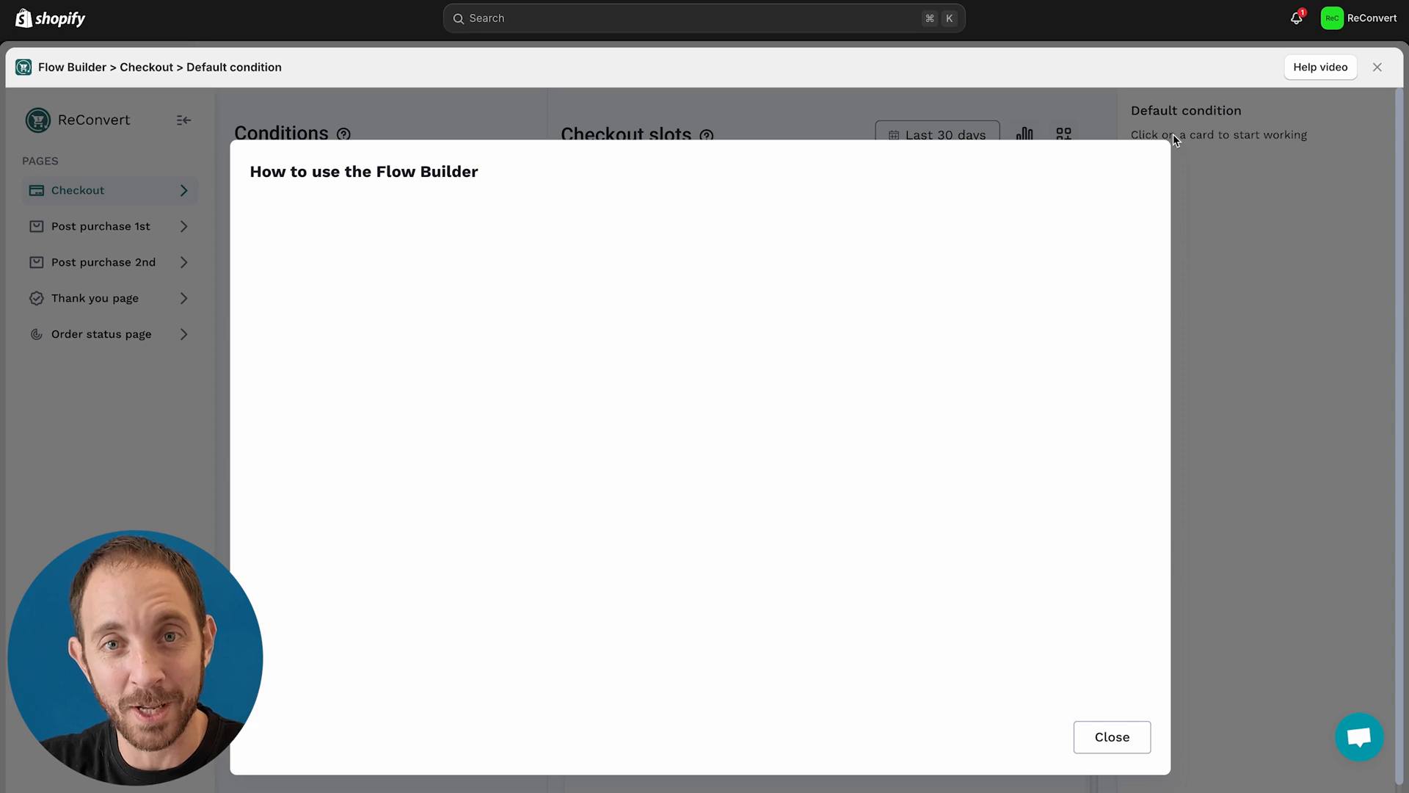
# Add a new checkout condition named "Jewelary bundle".
pyautogui.click(1201, 501)
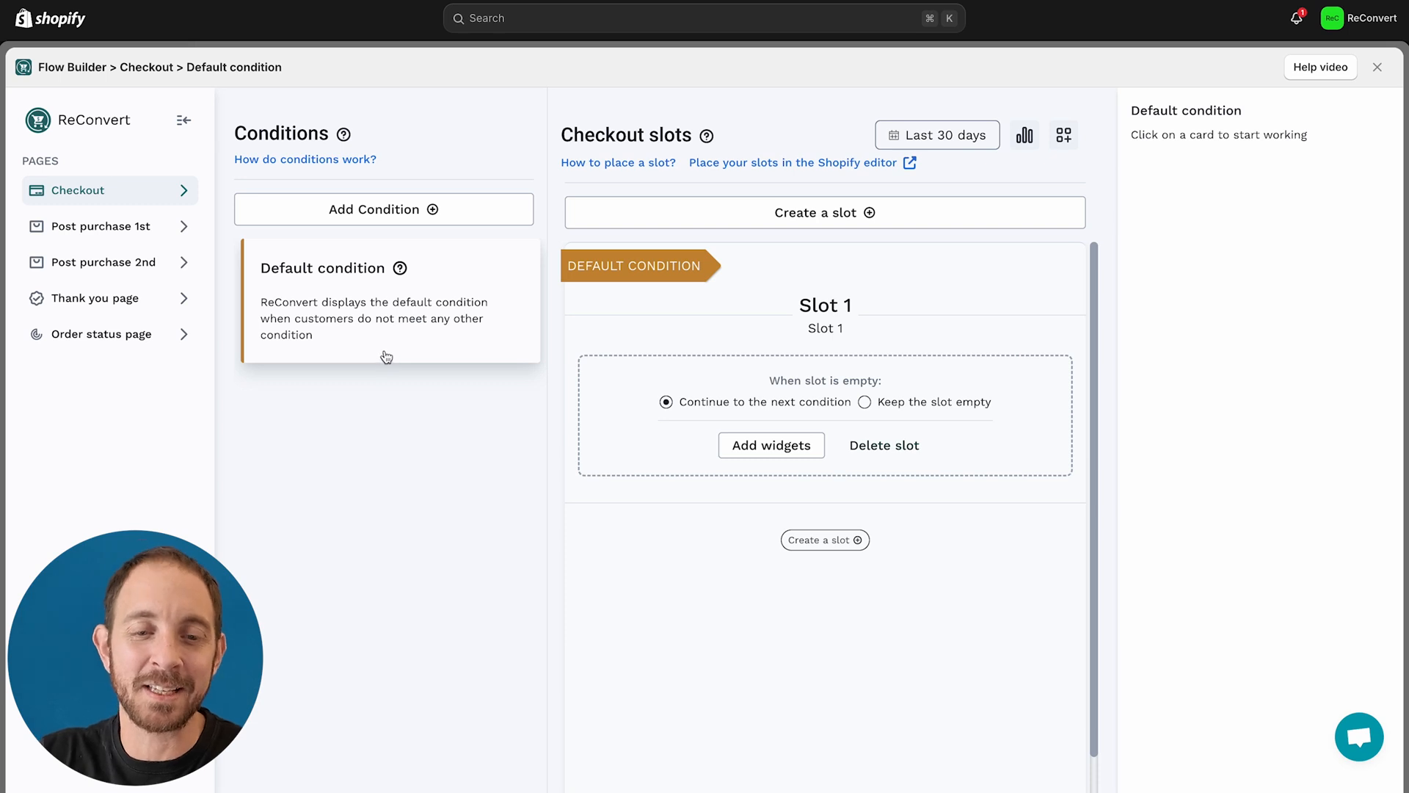
pyautogui.click(387, 343)
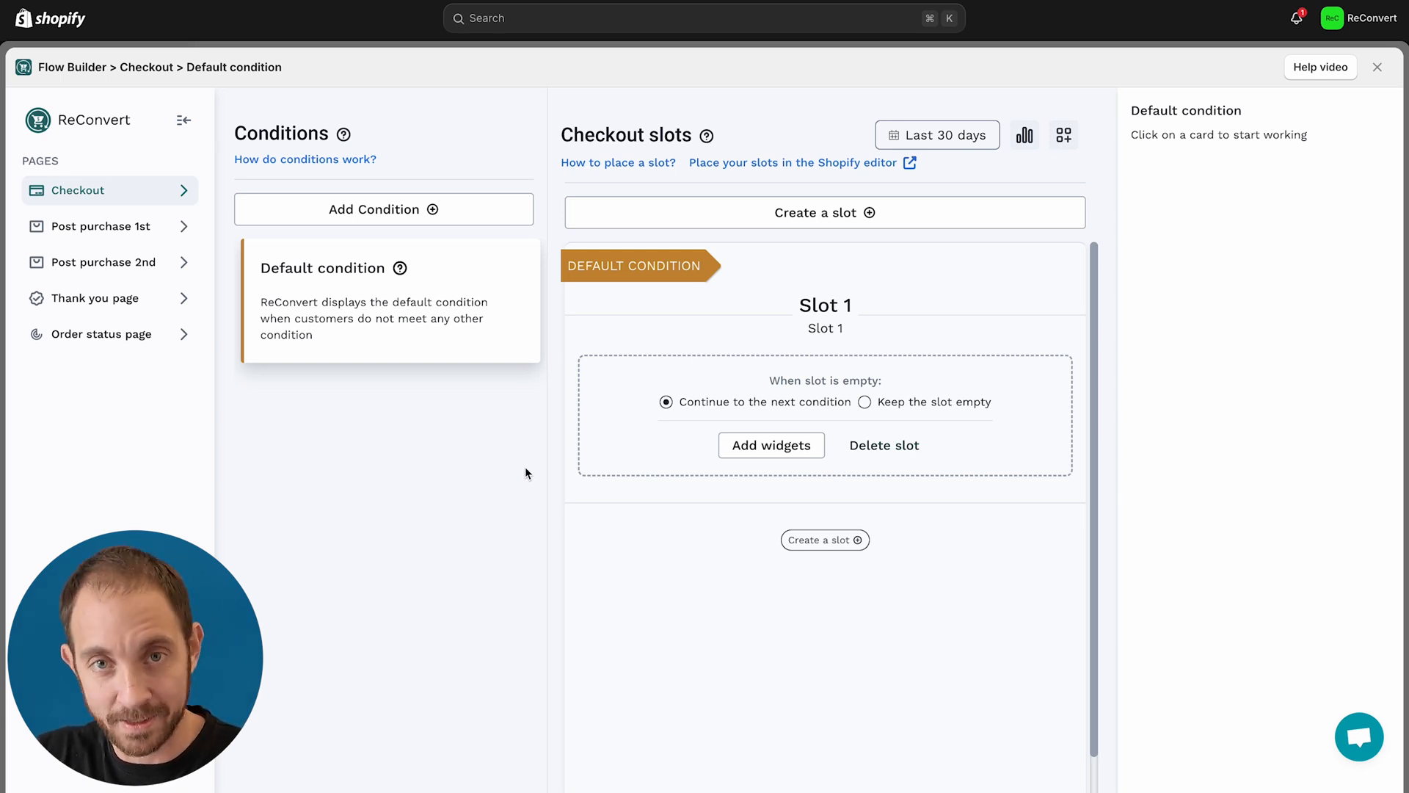
pyautogui.click(388, 213)
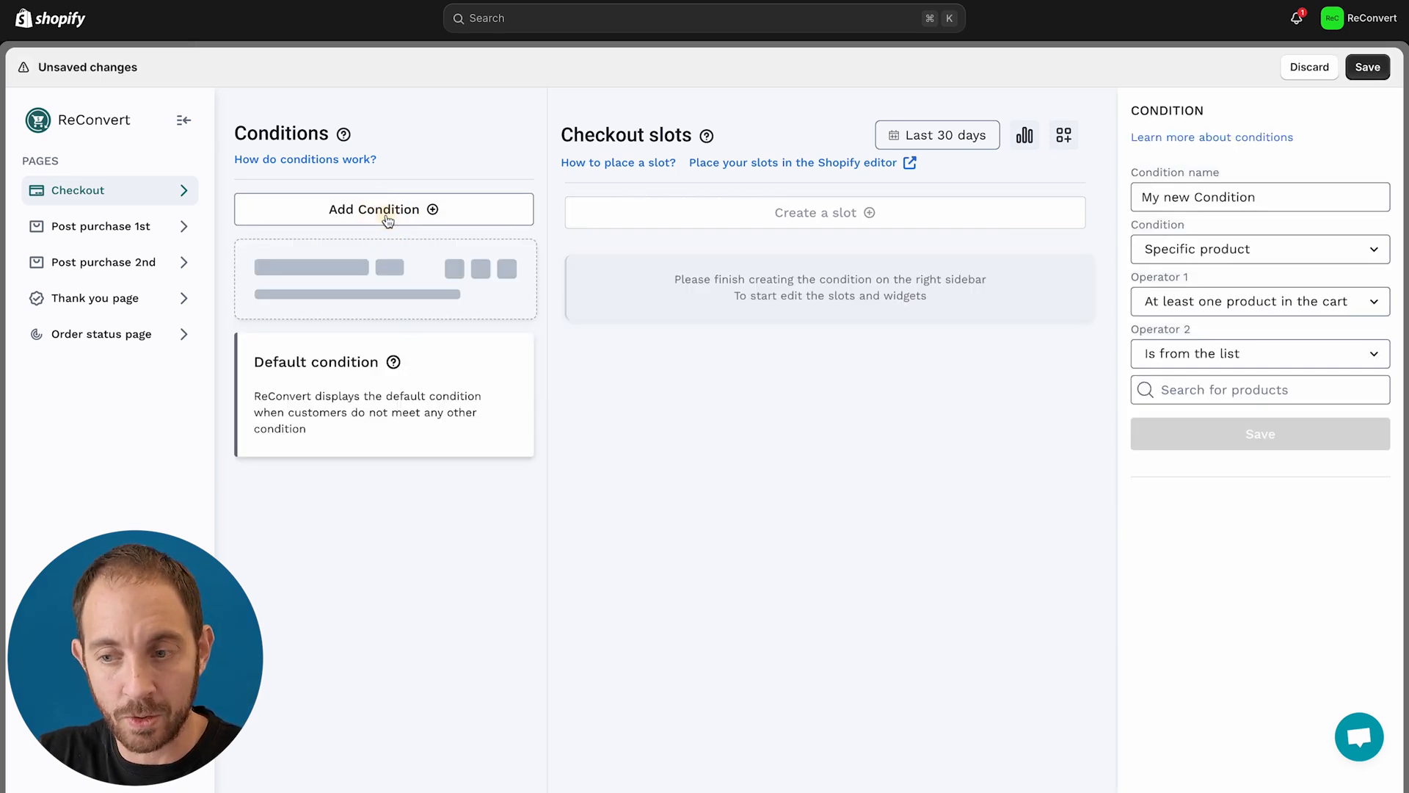
pyautogui.tripleClick(1204, 197)
pyautogui.write('Jewelary bundle')
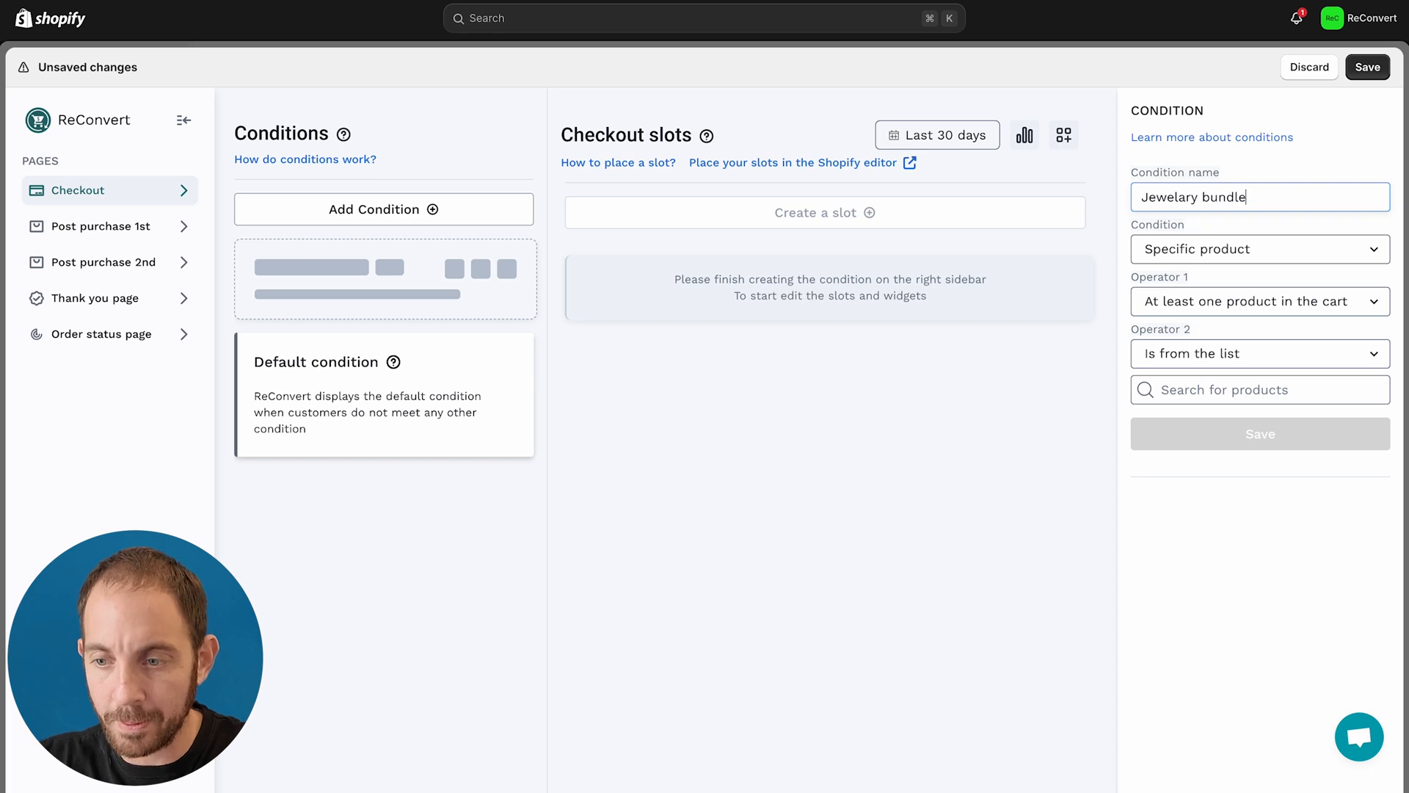
# Make the condition apply when at least one specific product in the cart is Gold Earings, and save it.
pyautogui.click(1256, 239)
pyautogui.click(1256, 240)
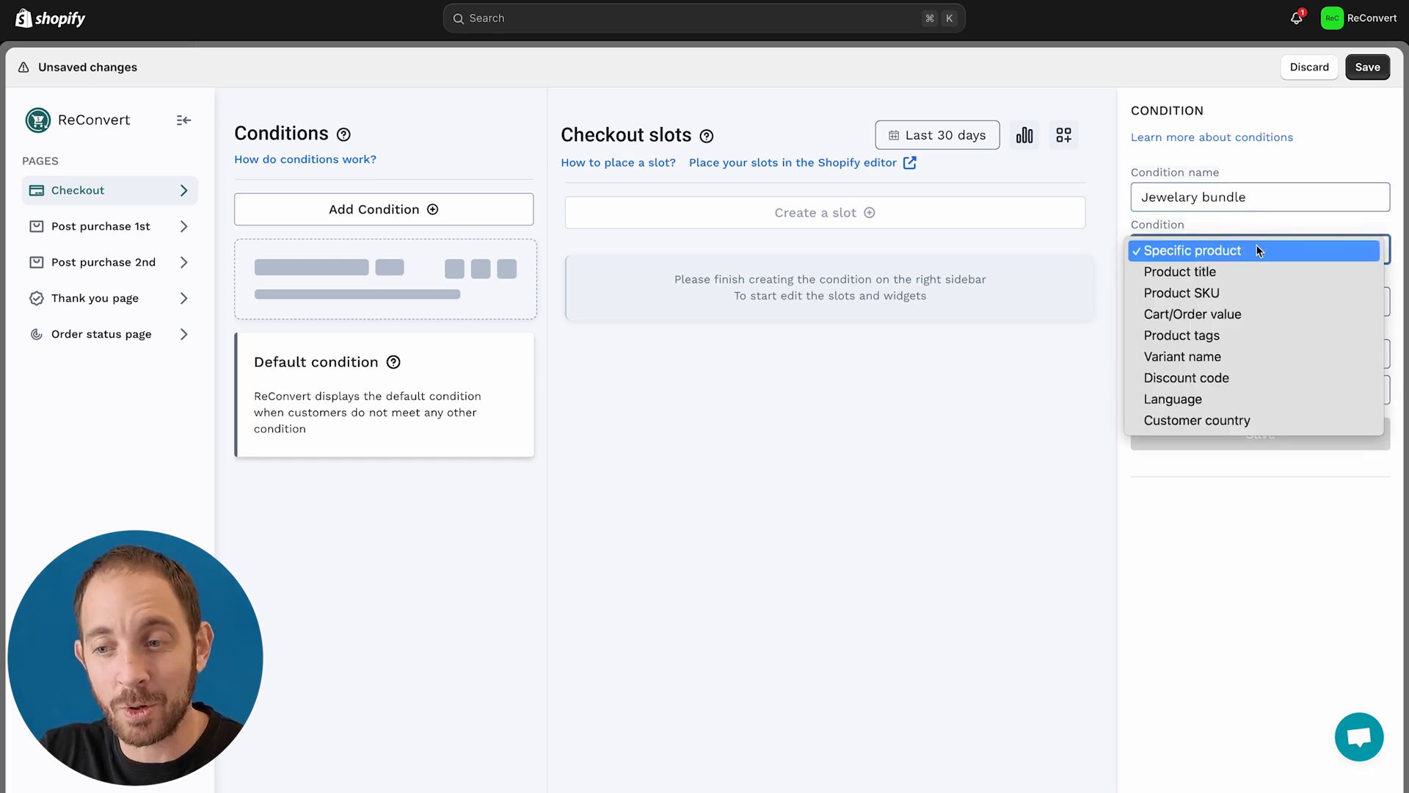
pyautogui.click(1257, 251)
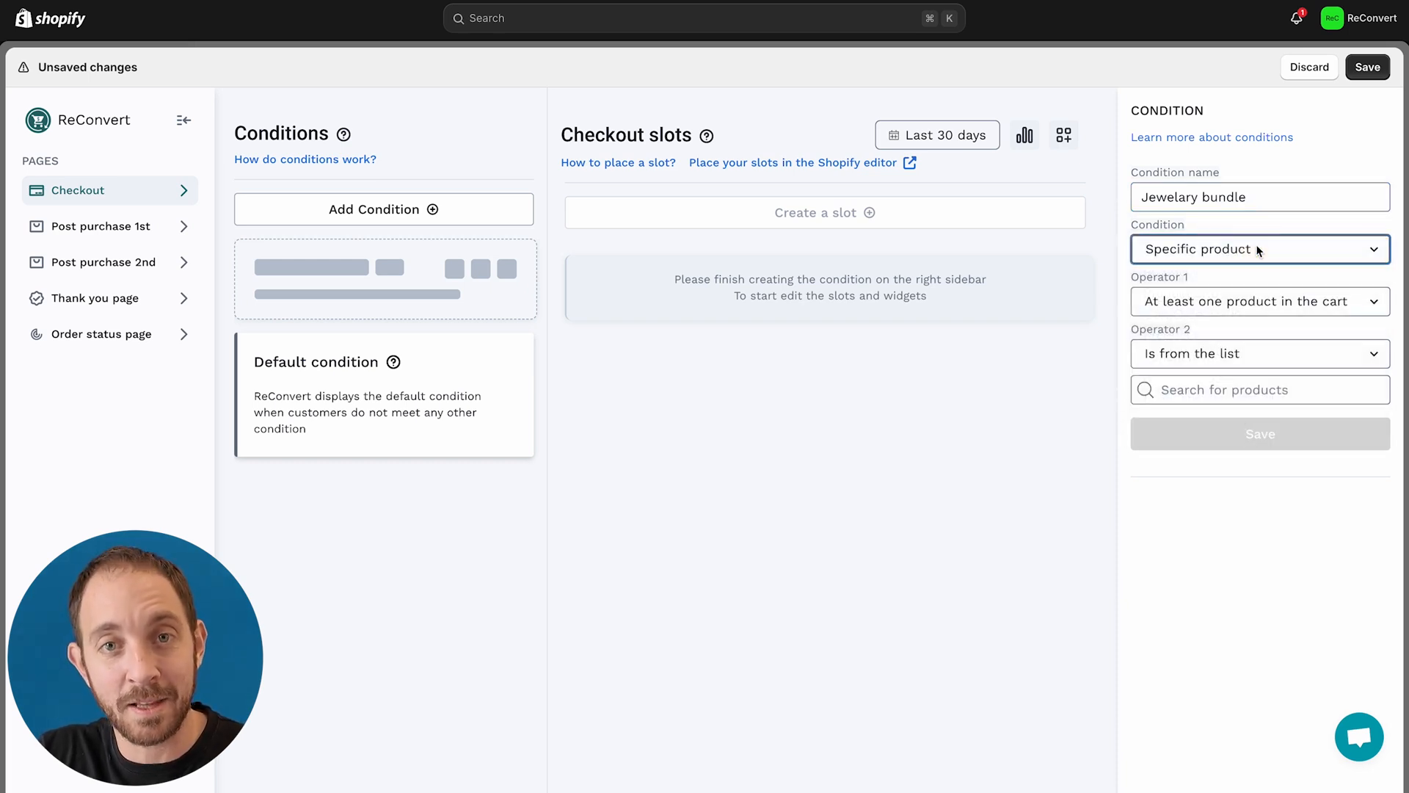
pyautogui.click(1177, 389)
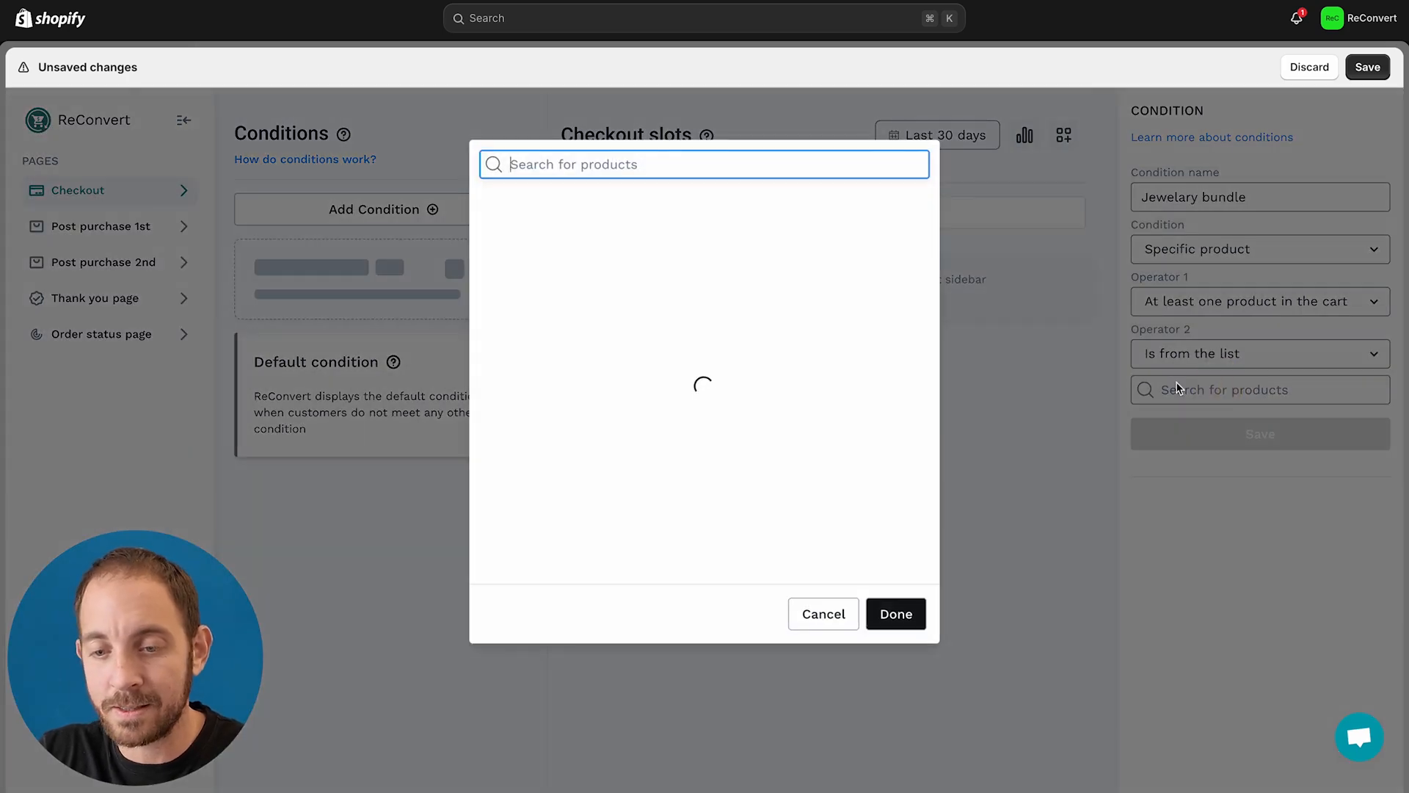
pyautogui.scroll(-2, 663, 402)
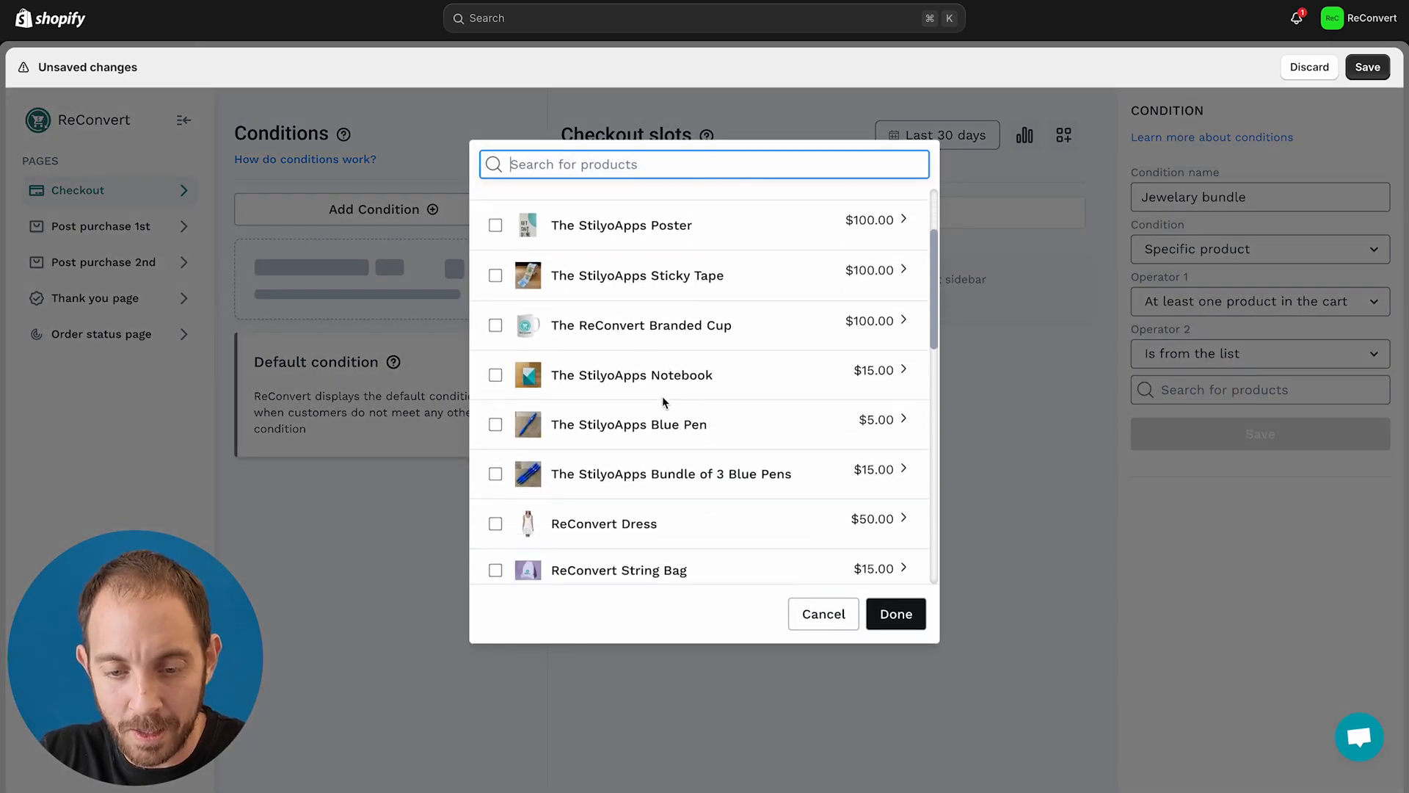
pyautogui.scroll(-10, 662, 402)
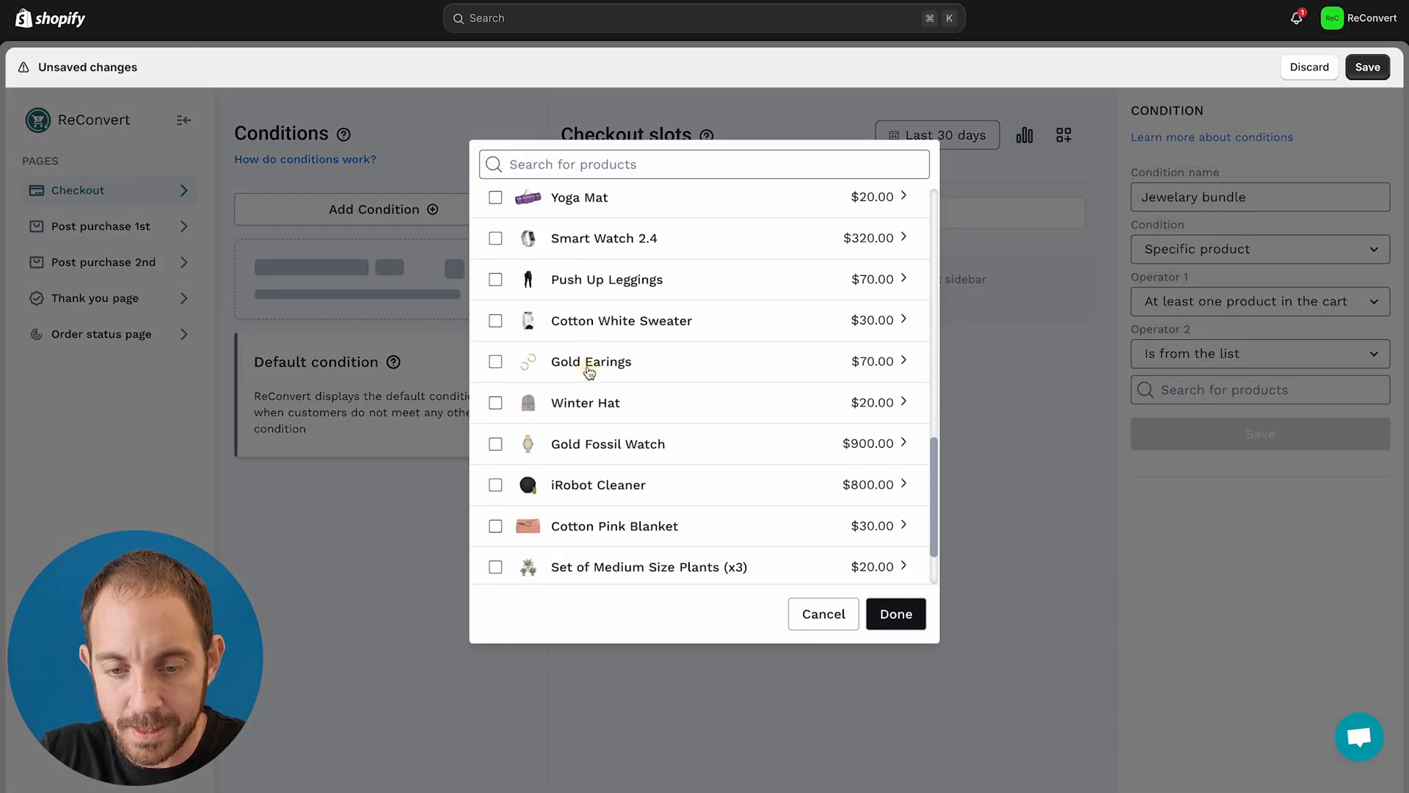
pyautogui.click(589, 371)
pyautogui.click(898, 616)
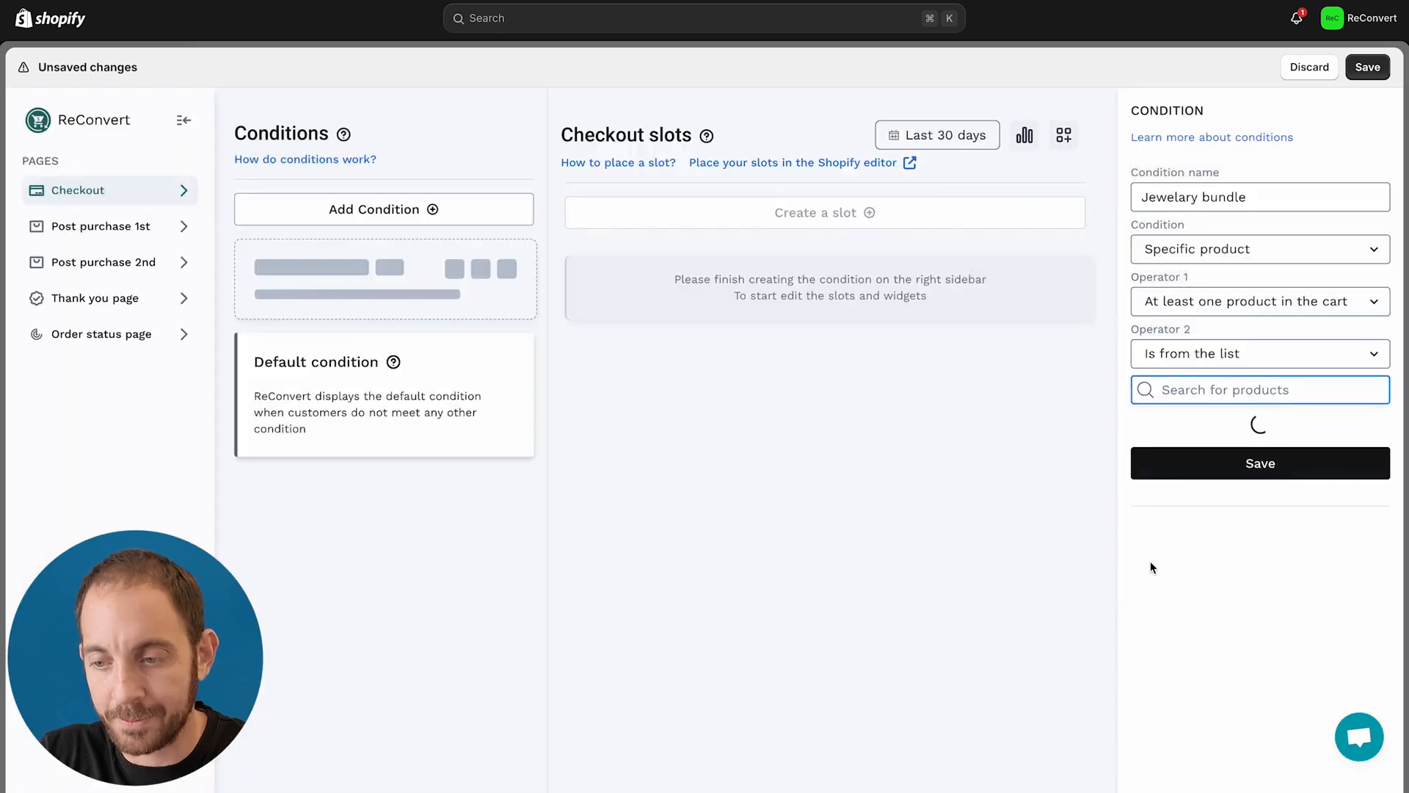
pyautogui.click(1183, 486)
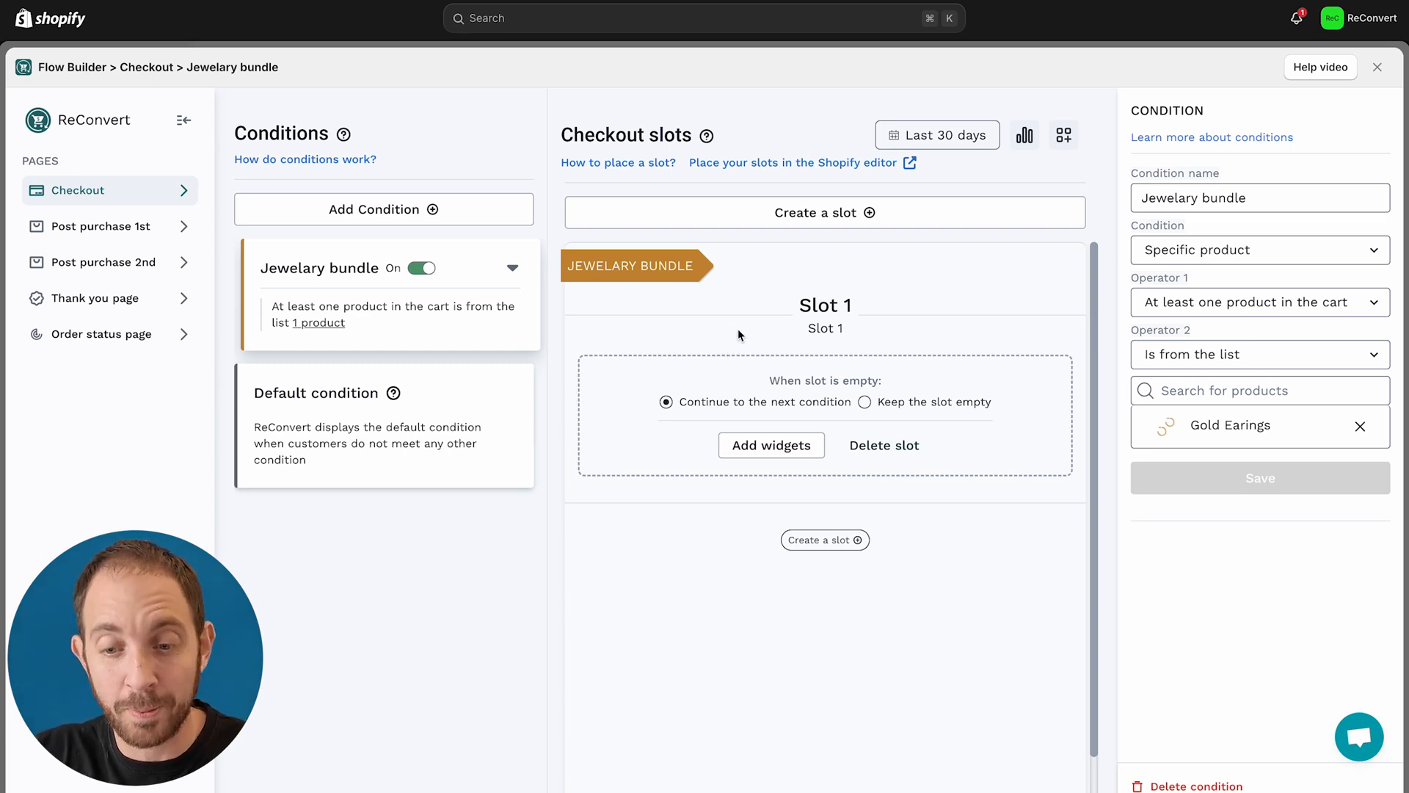
# Replace the product upsell widget in Slot 1 of the Jewelary bundle condition with a Bundle widget.
pyautogui.click(752, 445)
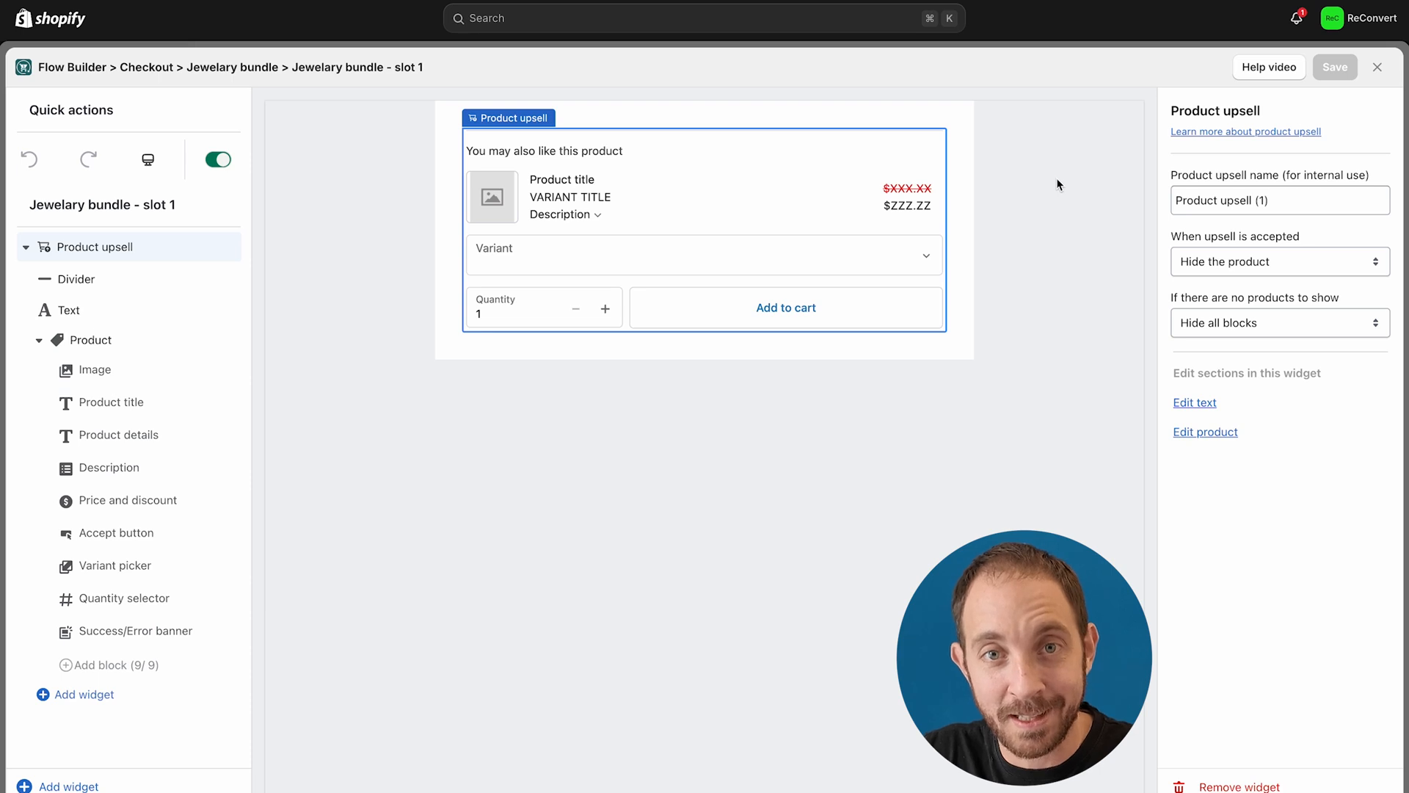
pyautogui.click(1240, 786)
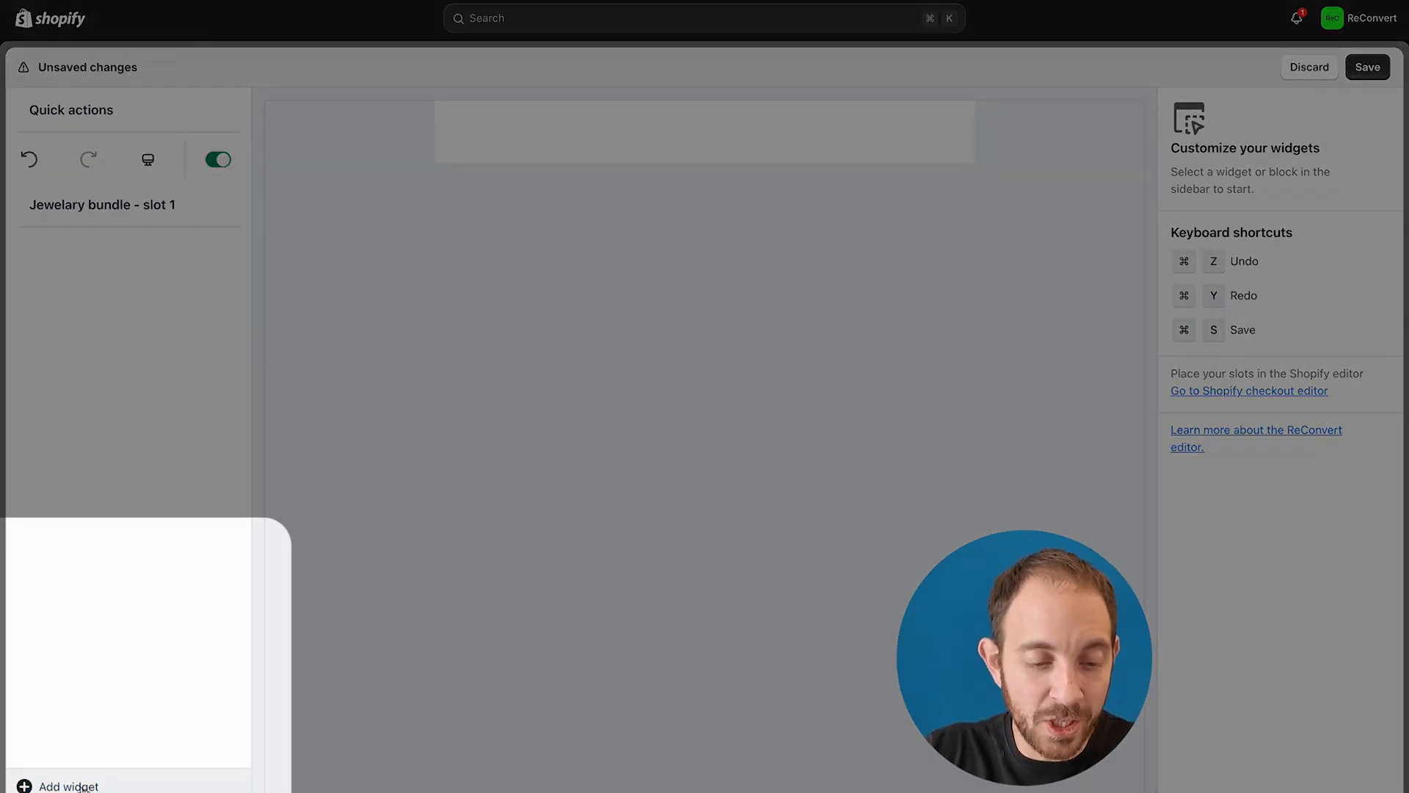
pyautogui.click(83, 786)
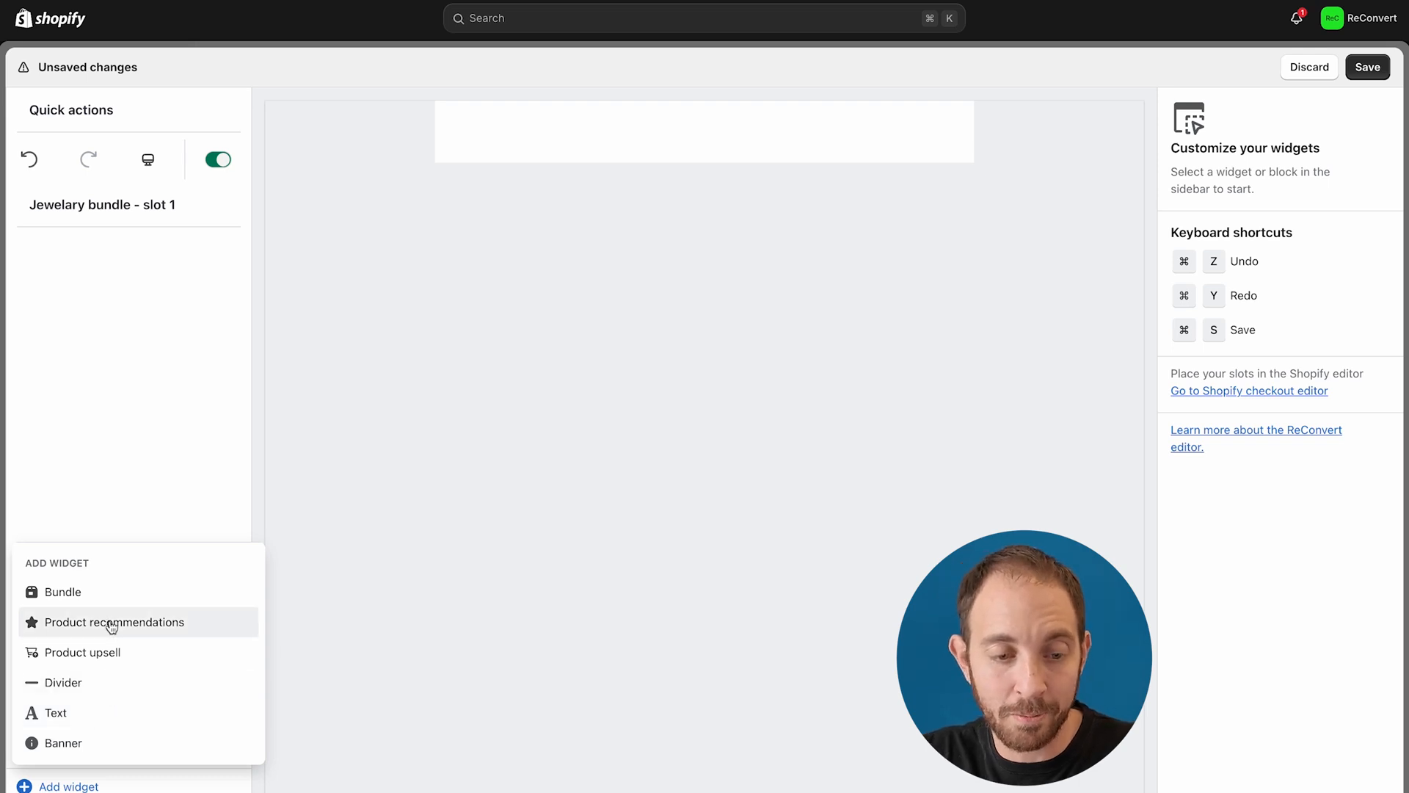
pyautogui.click(102, 598)
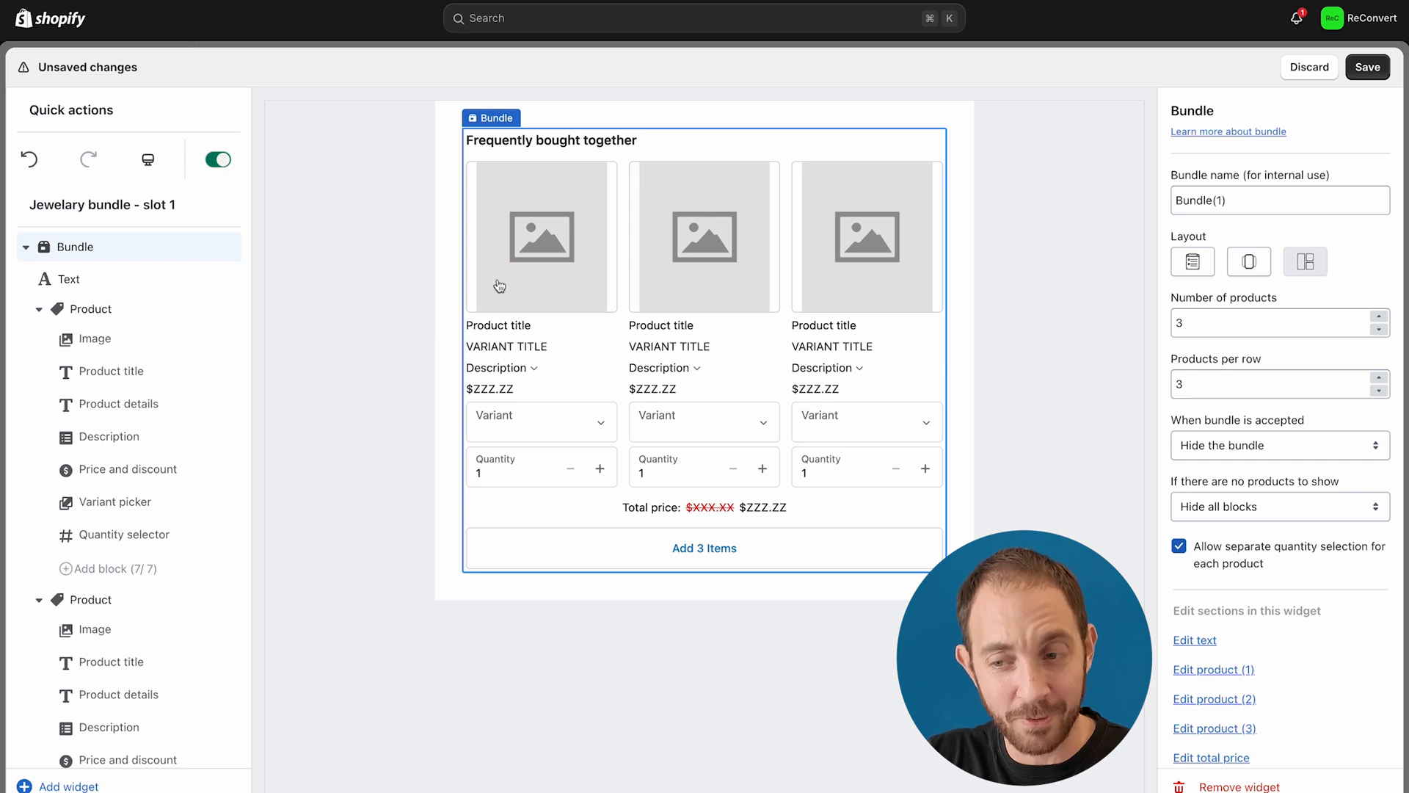
# Set the bundle's internal name to "Jewellery bundle".
pyautogui.tripleClick(1238, 210)
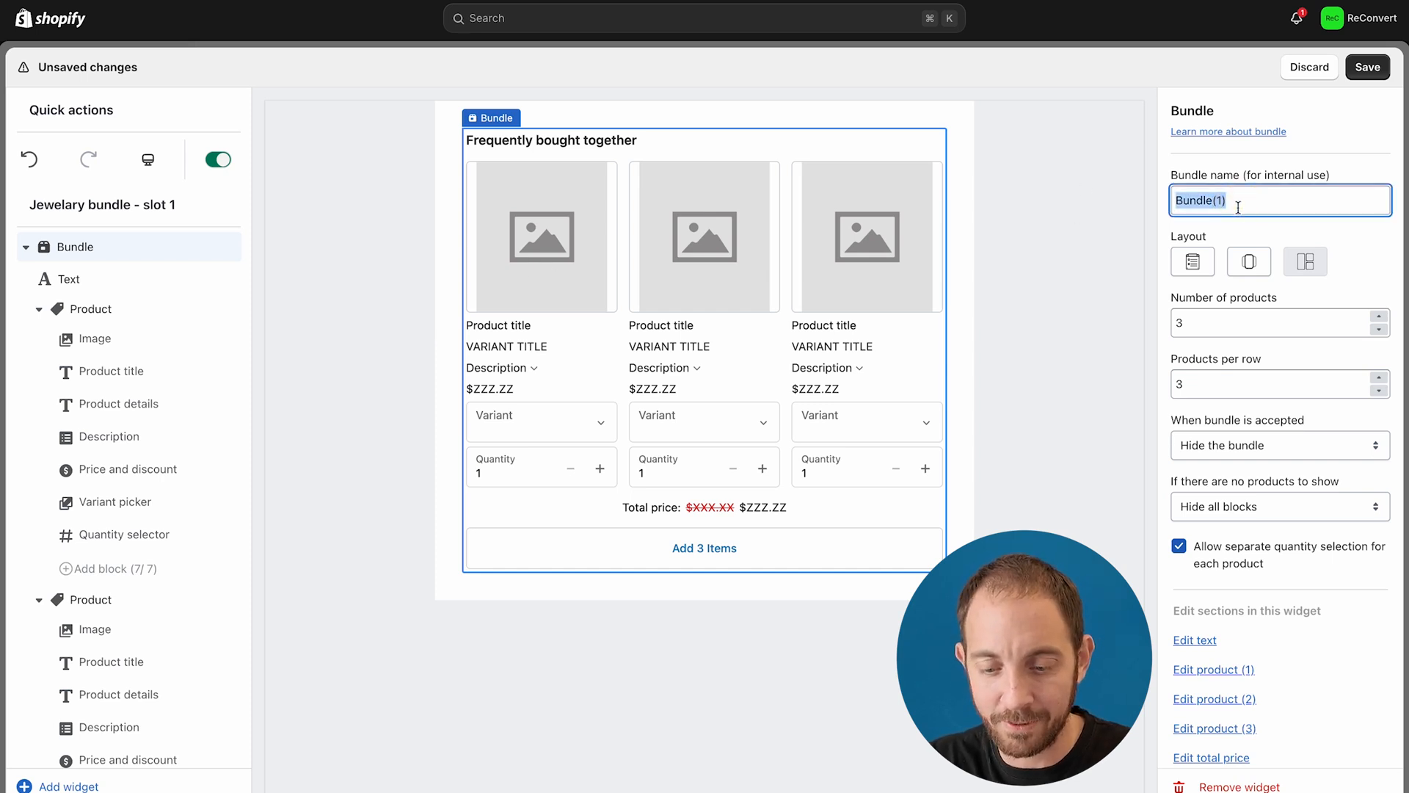
pyautogui.write('Jewellery bundle')
pyautogui.click(1305, 176)
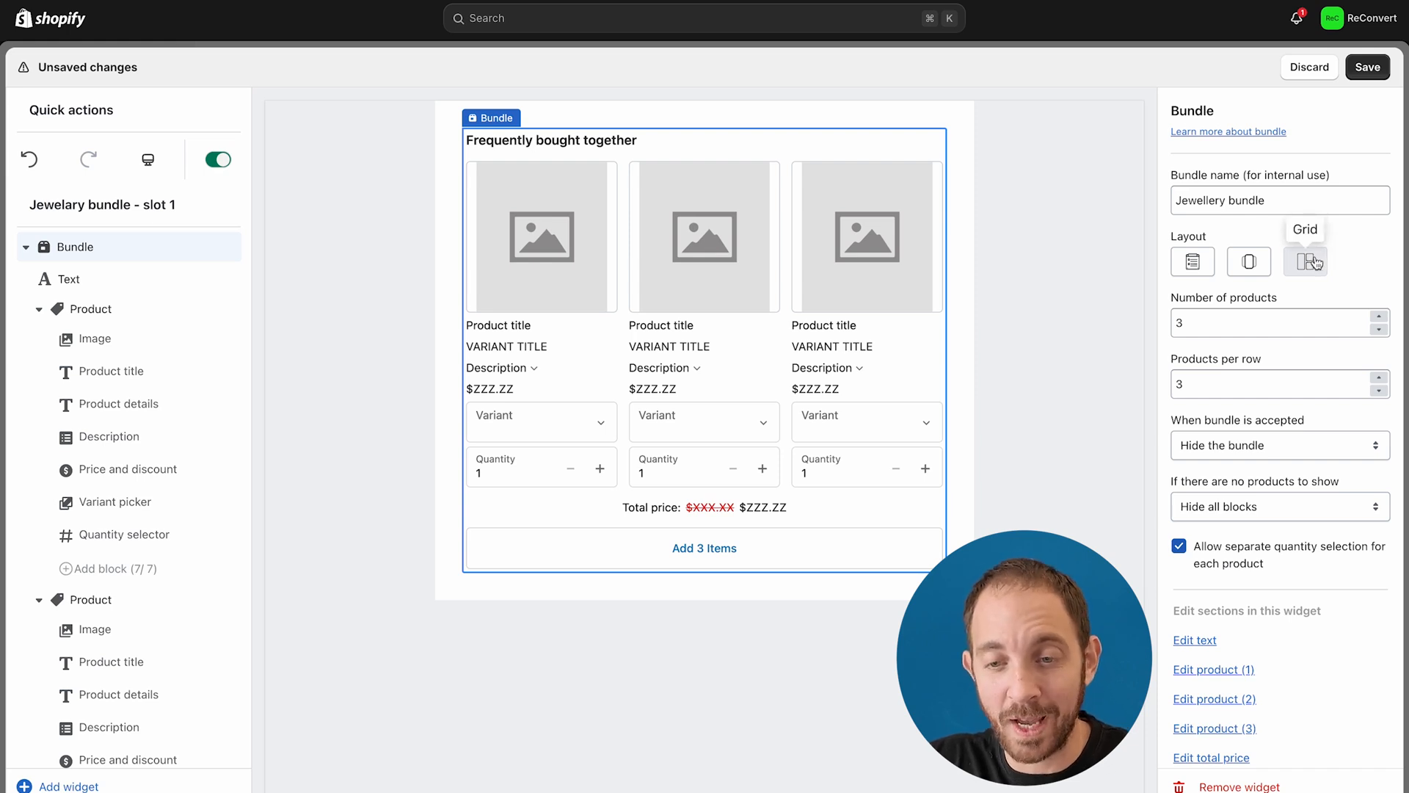
# Preview the bundle in the slider and list layouts, and return it to the grid layout.
pyautogui.click(1249, 263)
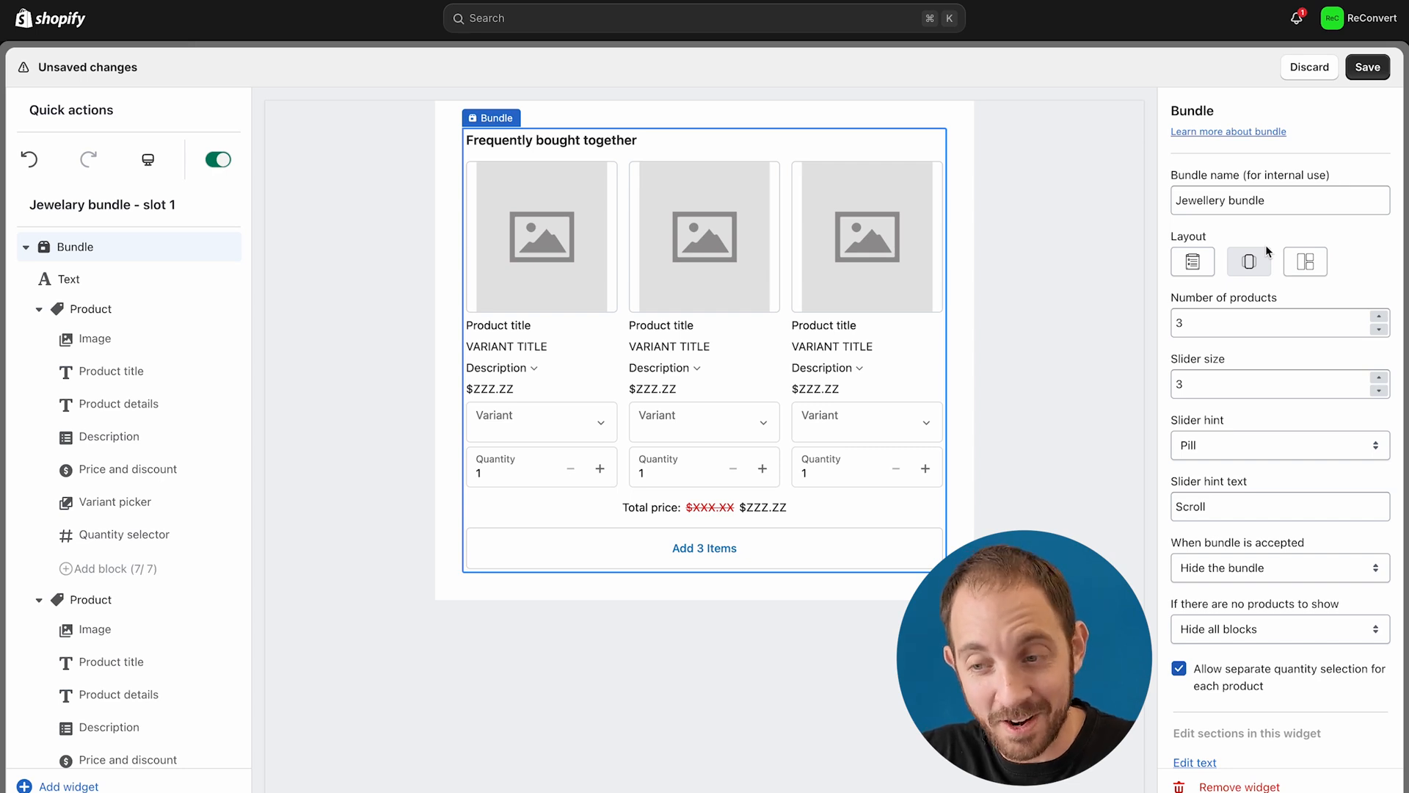
pyautogui.click(1195, 263)
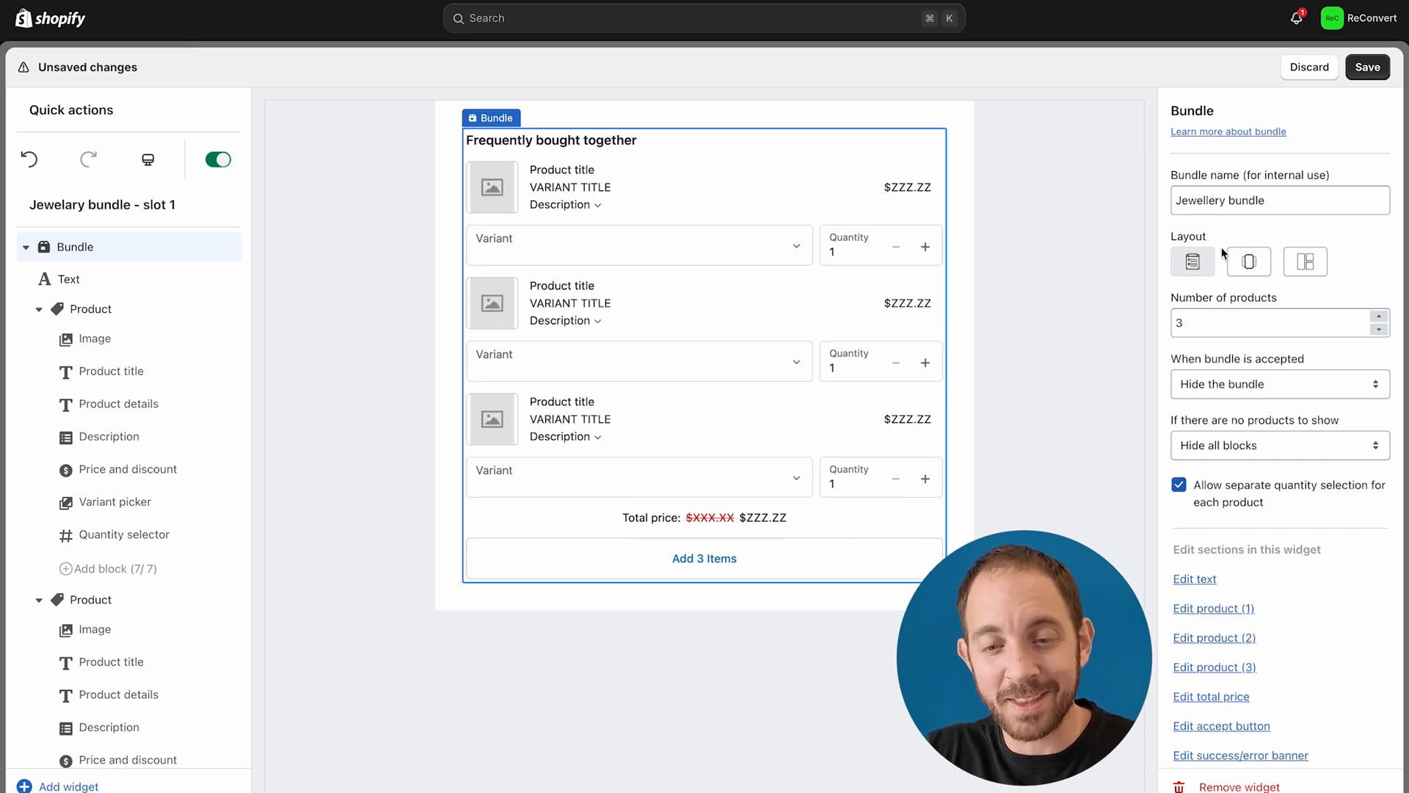
pyautogui.click(1301, 258)
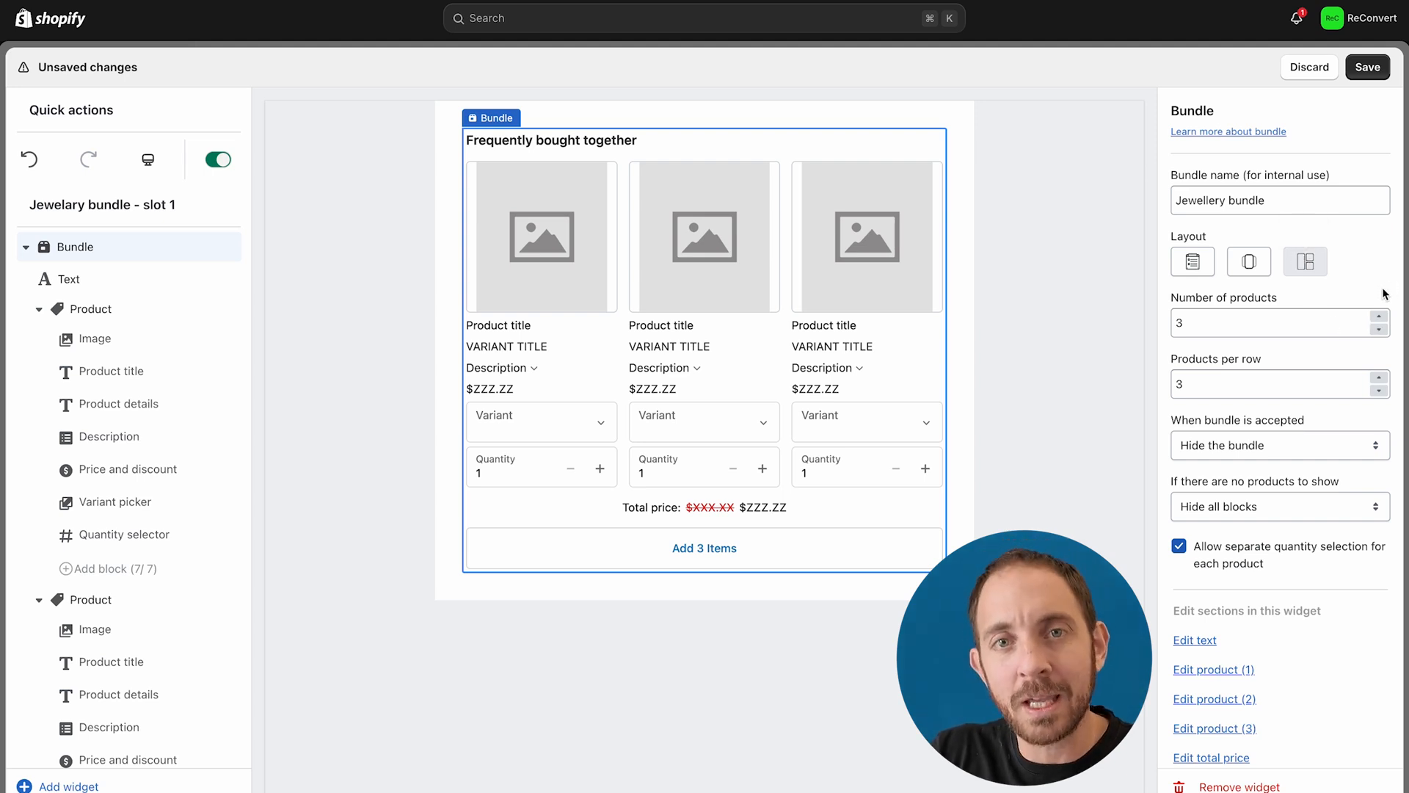
# Preview the bundle with 4 products in the slider and grid layouts, and return it to 3 products in the grid.
pyautogui.click(1380, 327)
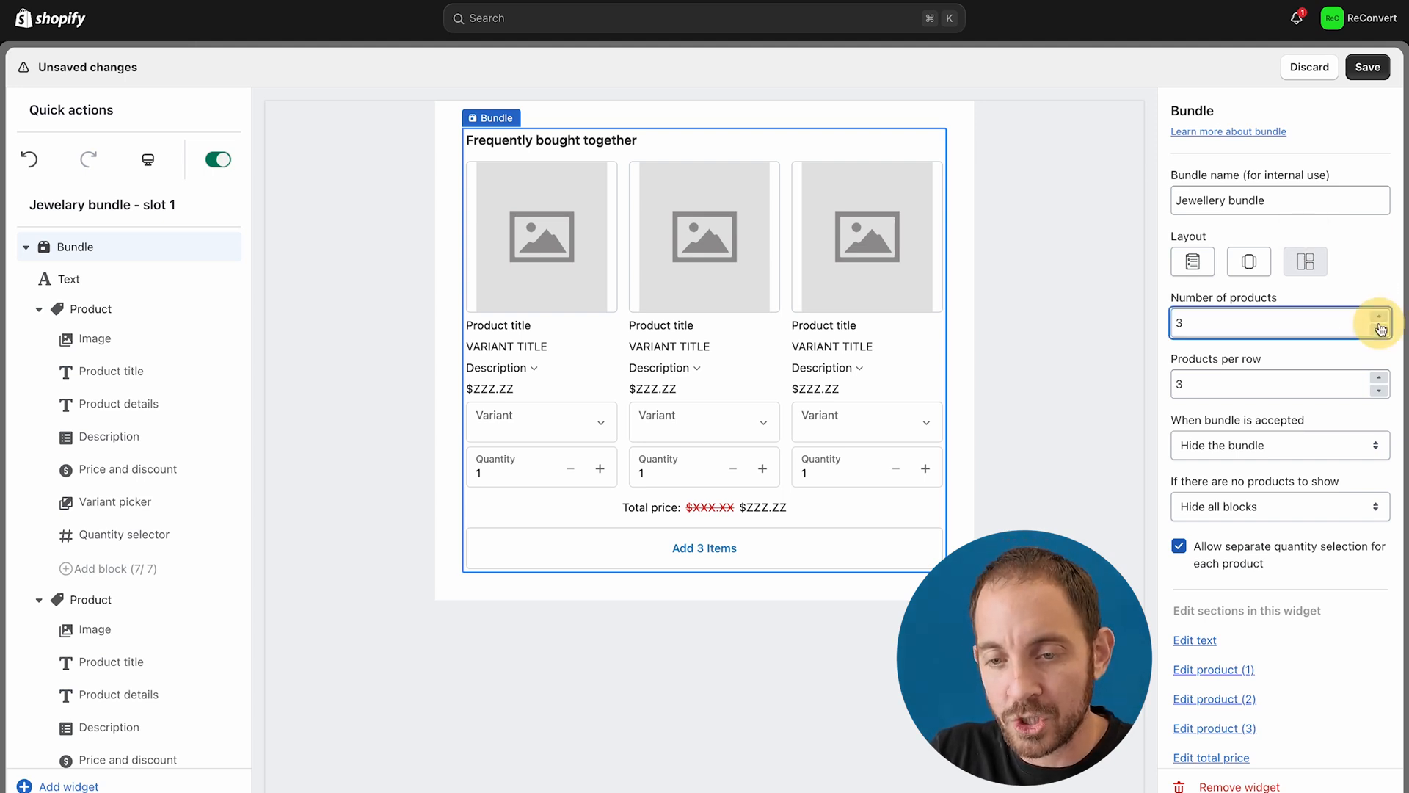
pyautogui.click(1379, 329)
pyautogui.click(1379, 316)
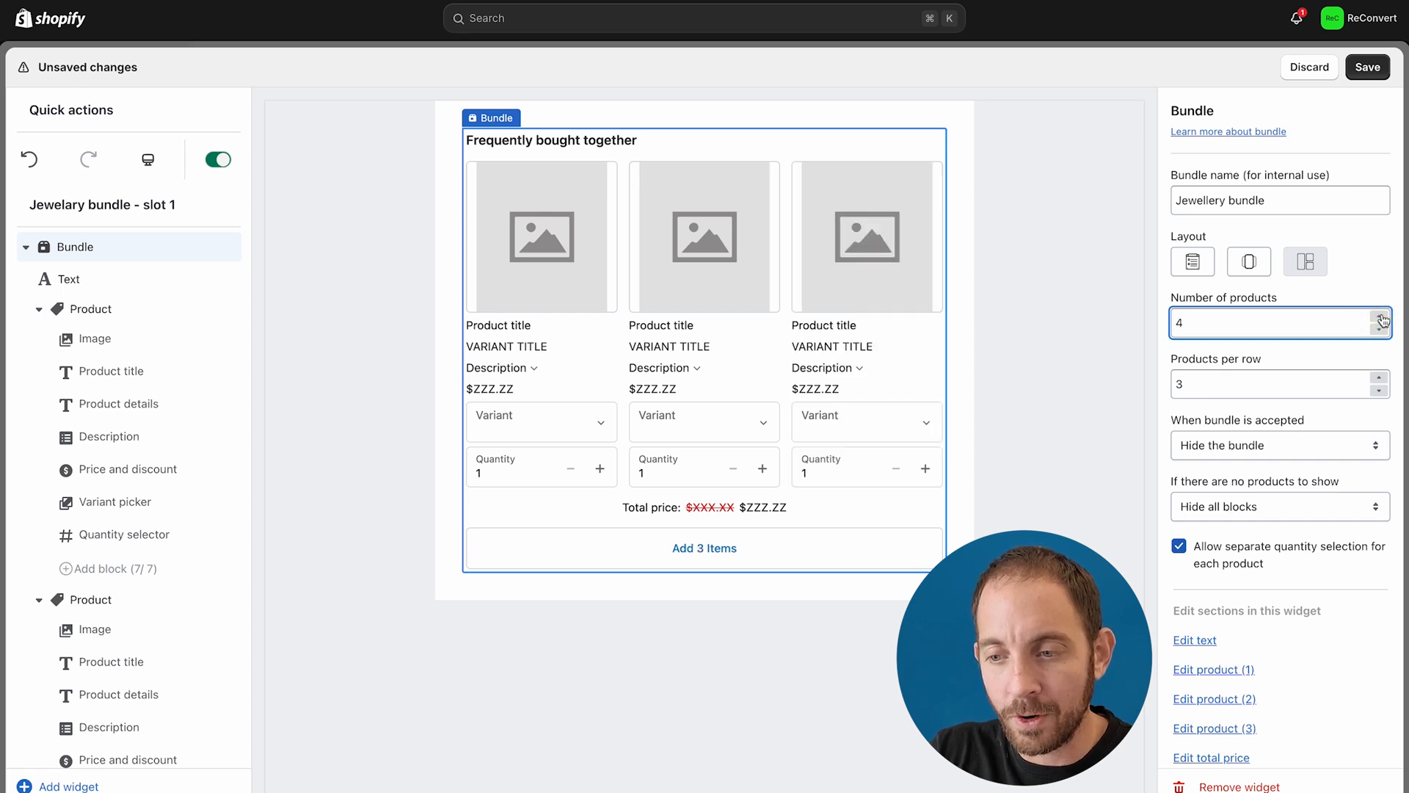
pyautogui.click(1379, 316)
pyautogui.click(1263, 270)
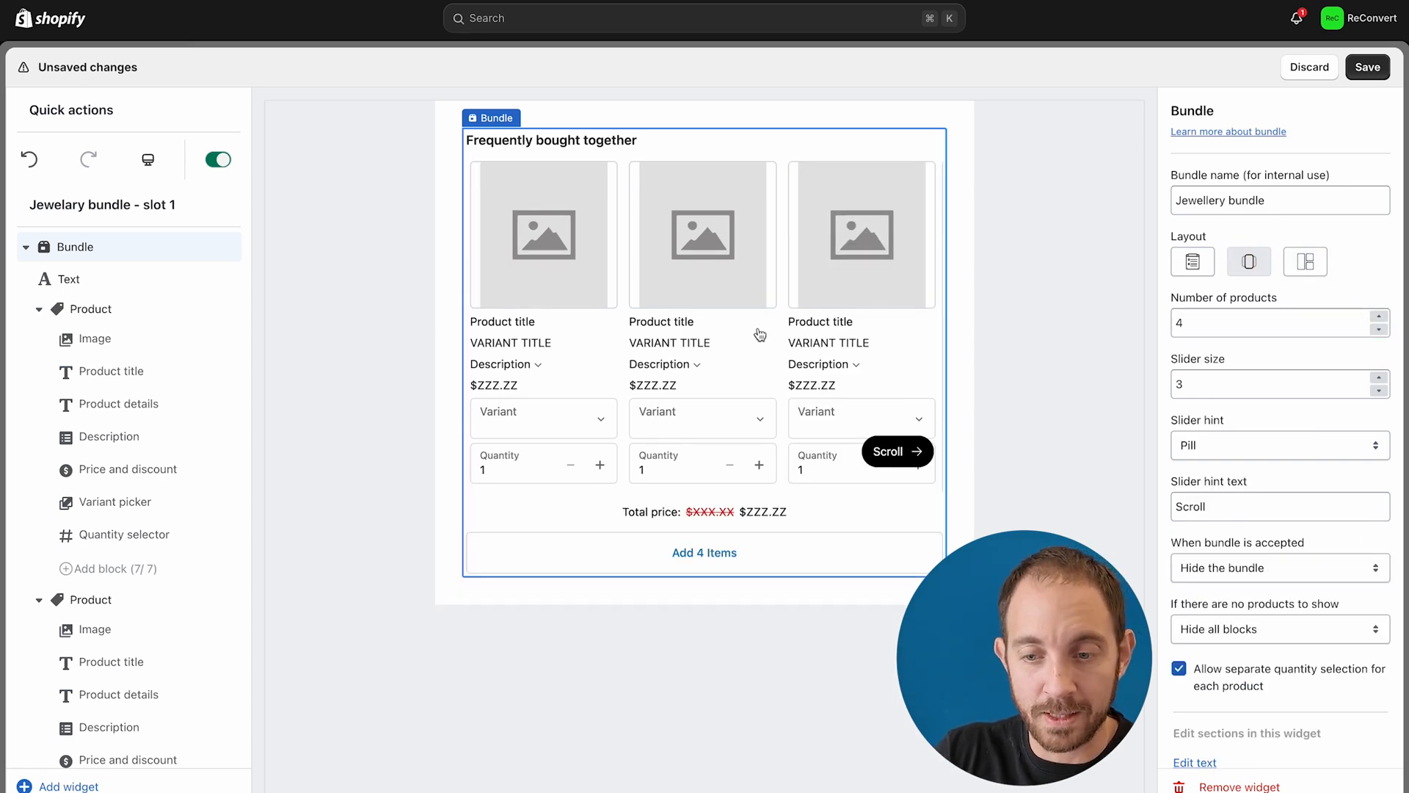
pyautogui.hscroll(2, 760, 334)
pyautogui.click(1305, 261)
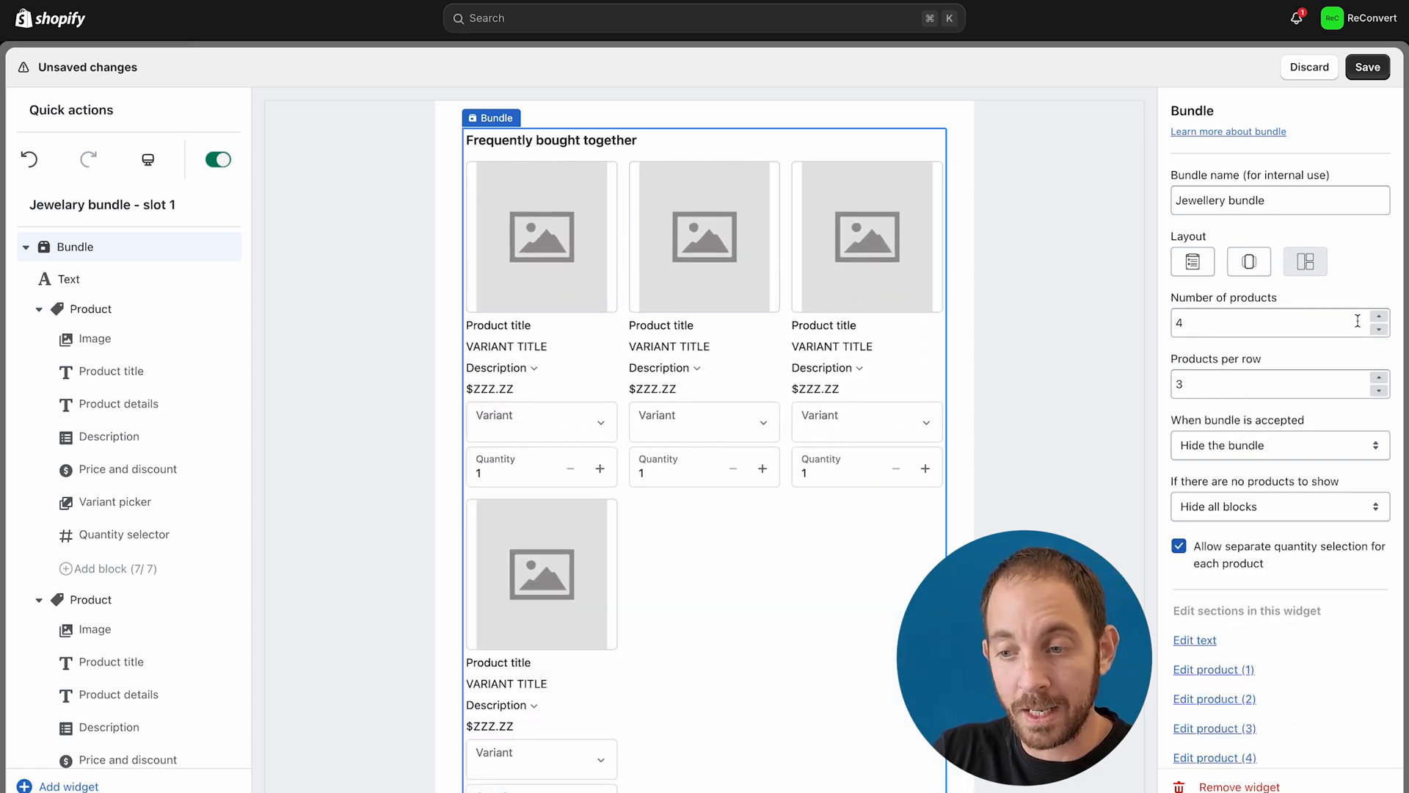
pyautogui.click(1379, 391)
pyautogui.click(1380, 378)
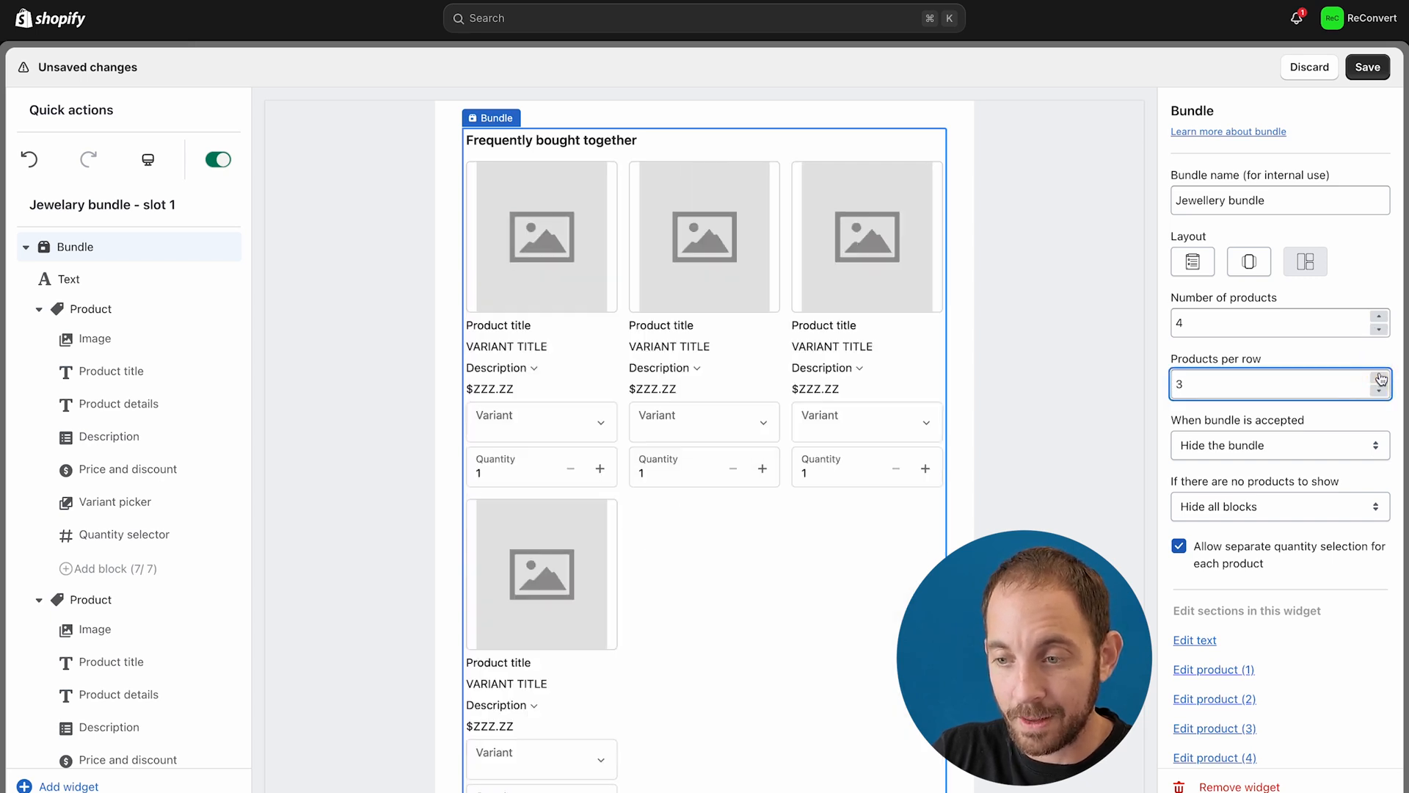
pyautogui.click(1379, 329)
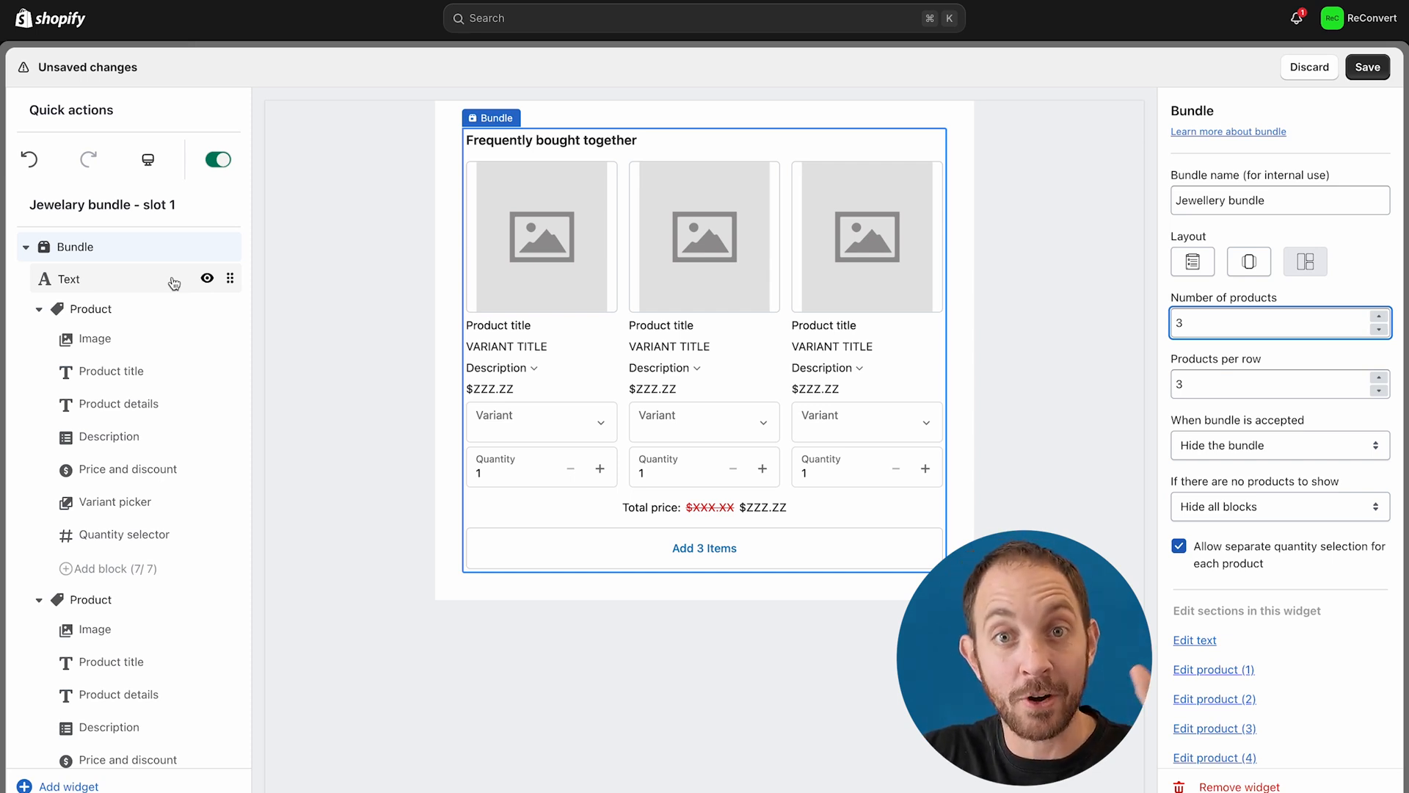
# Replace the bundle's heading text with "Complete your look with a 30% discount!" in bold.
pyautogui.click(131, 282)
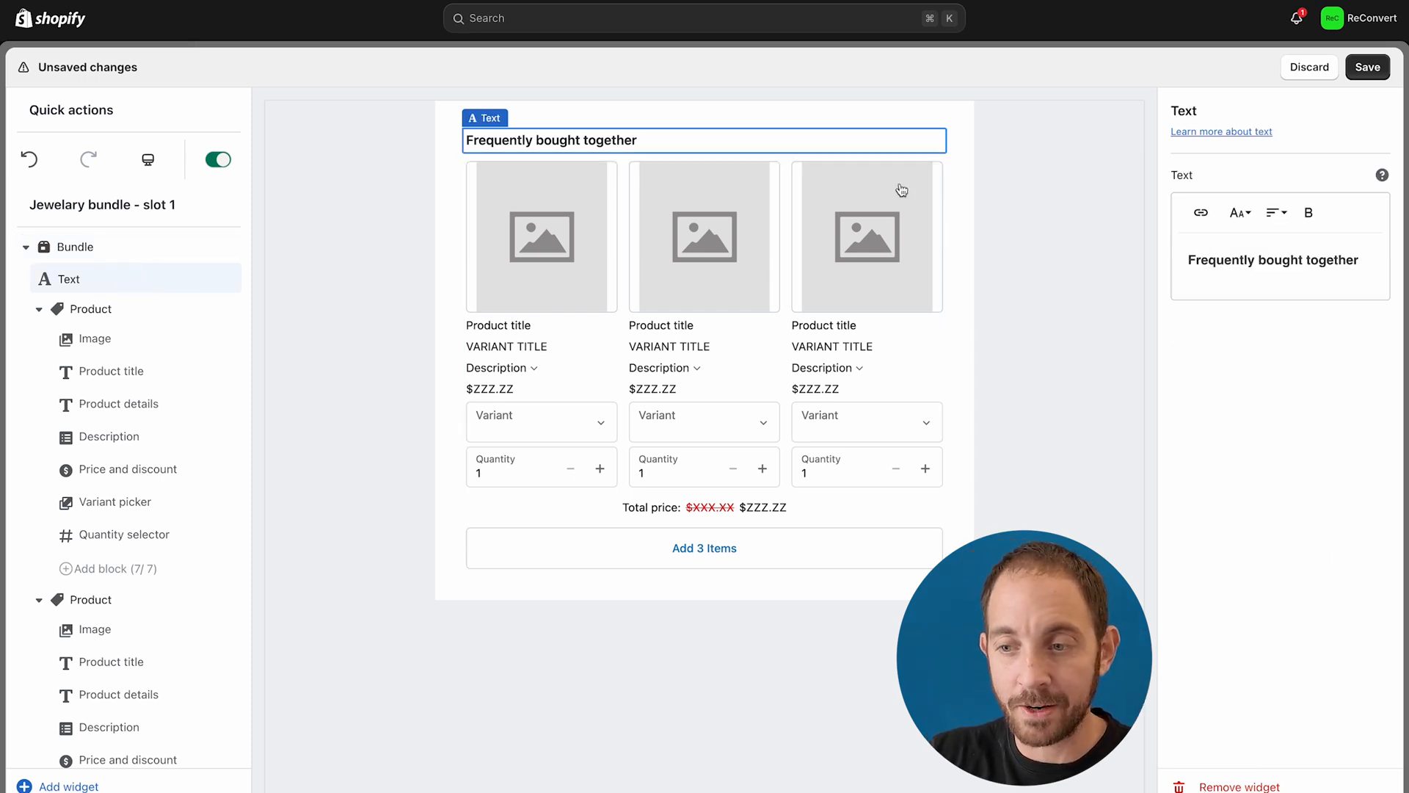
pyautogui.moveTo(1359, 261); pyautogui.dragTo(1187, 261)
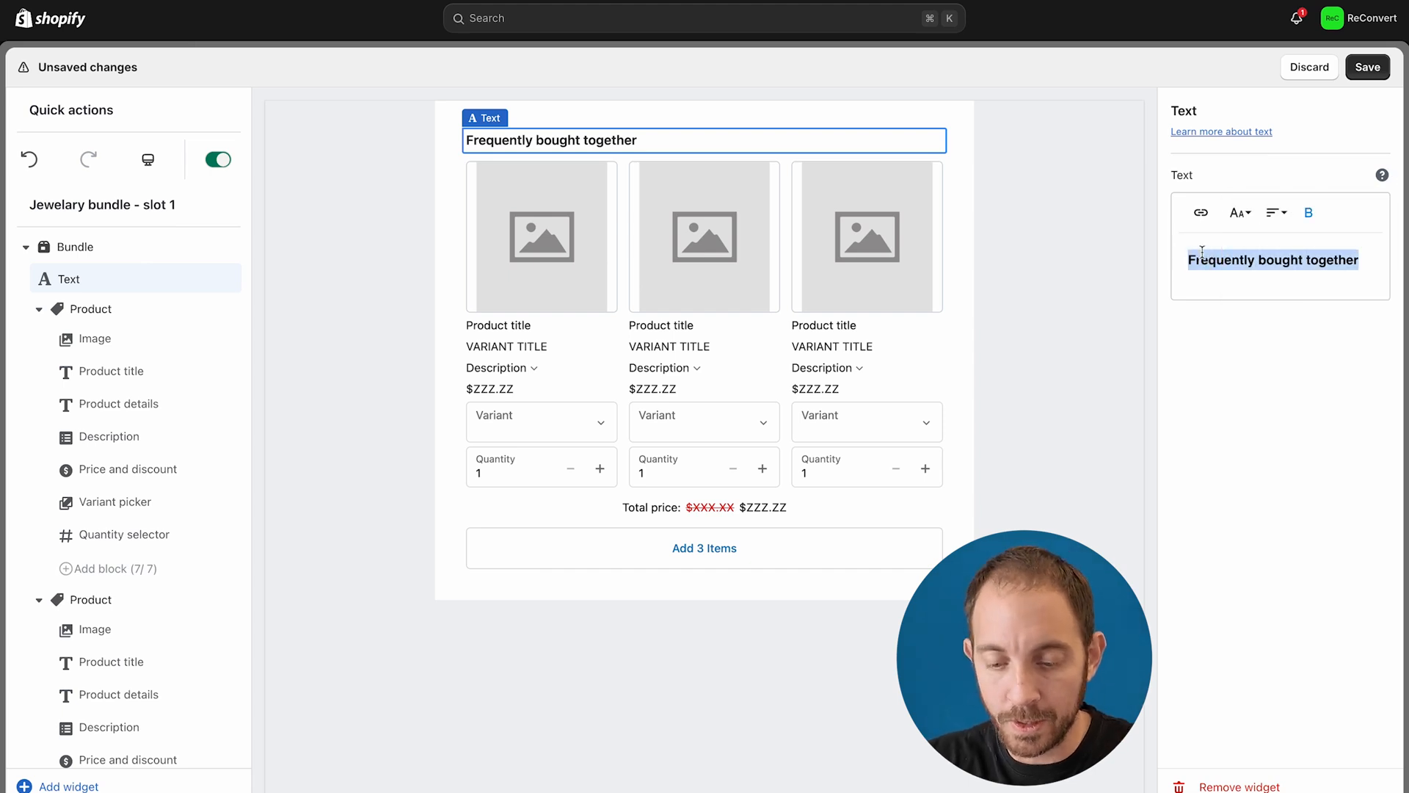
pyautogui.write('Complete your look with a 30% discount!')
pyautogui.press('super+a')
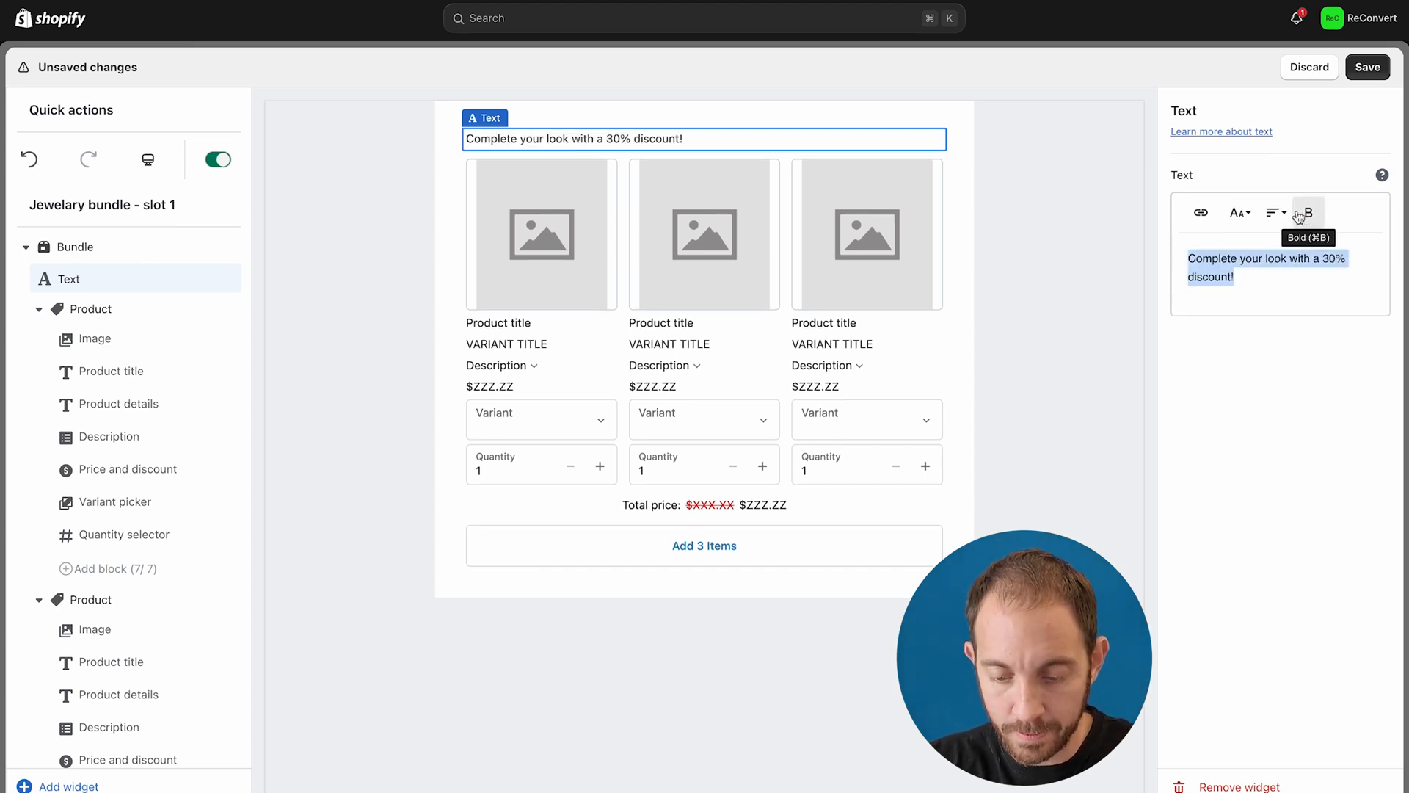
pyautogui.click(1302, 213)
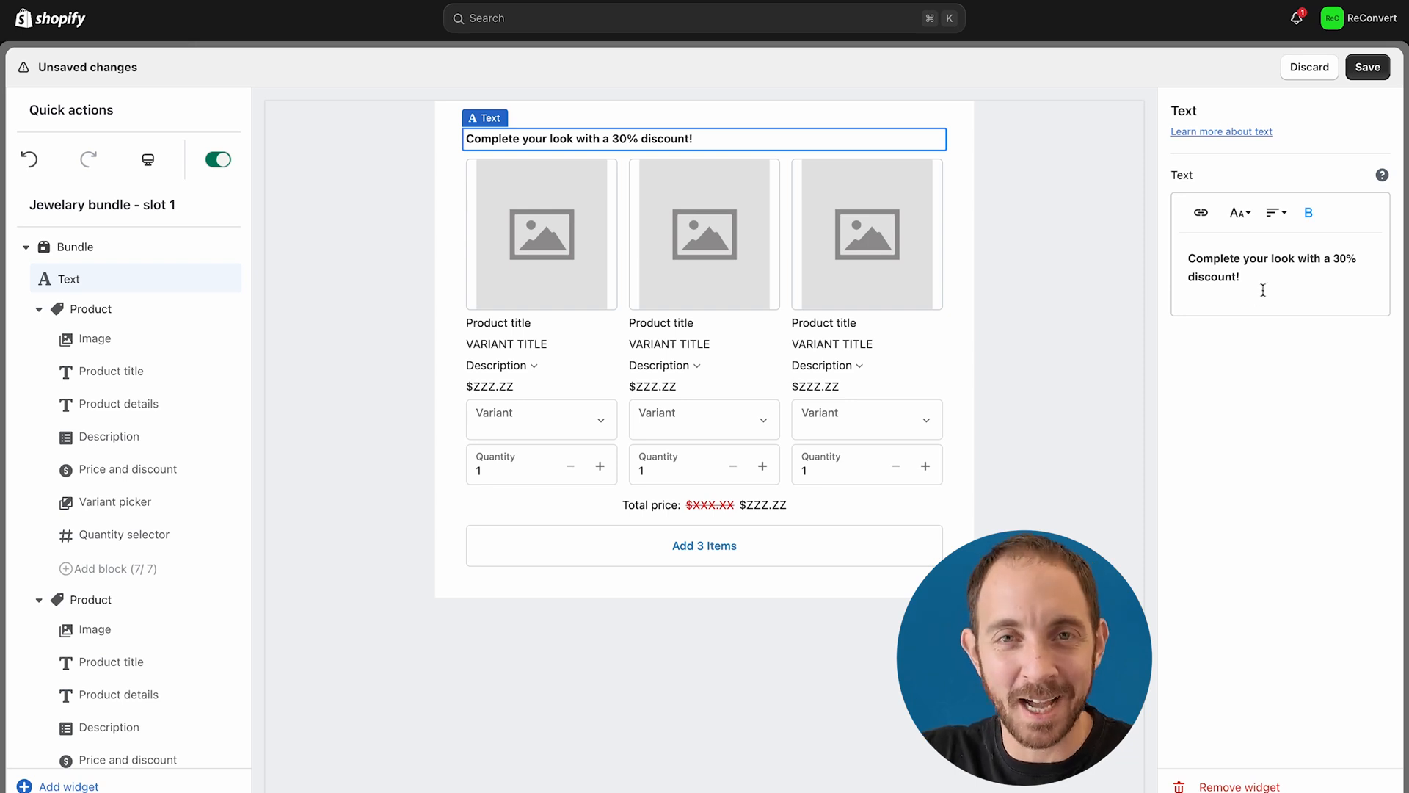
# Set the bundle's first product to display the specific product ReConvert Silver Bar Chain Bracelet.
pyautogui.click(568, 343)
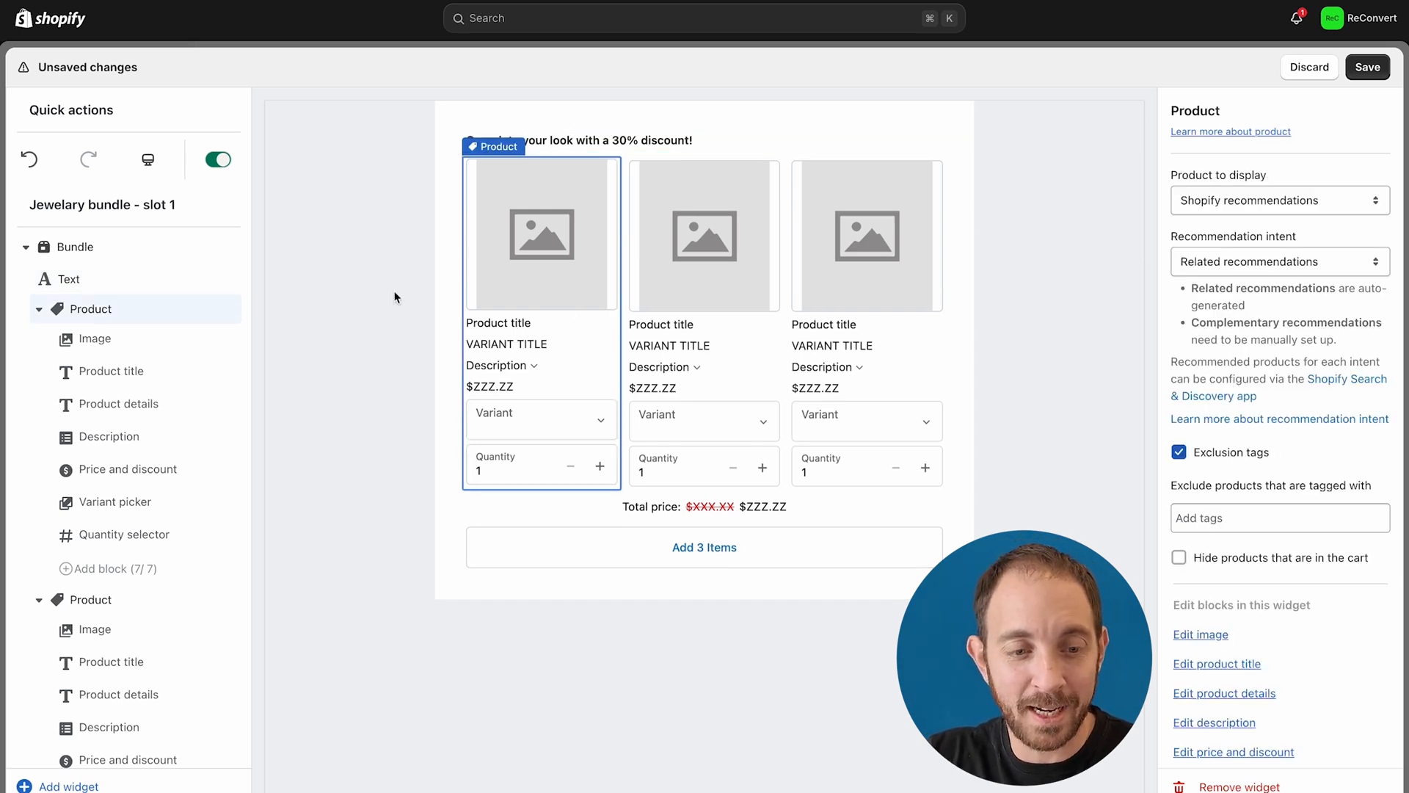
pyautogui.click(130, 309)
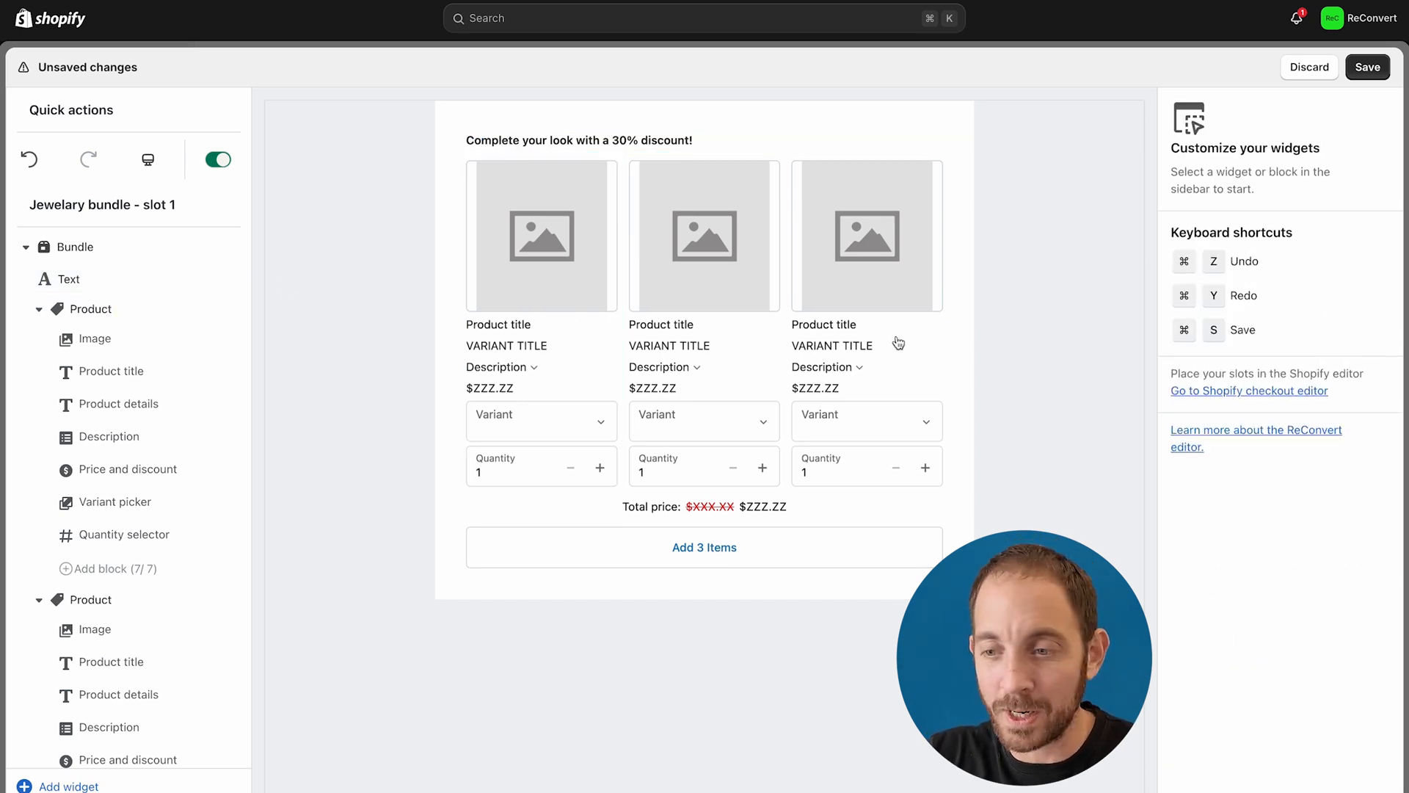
pyautogui.click(145, 309)
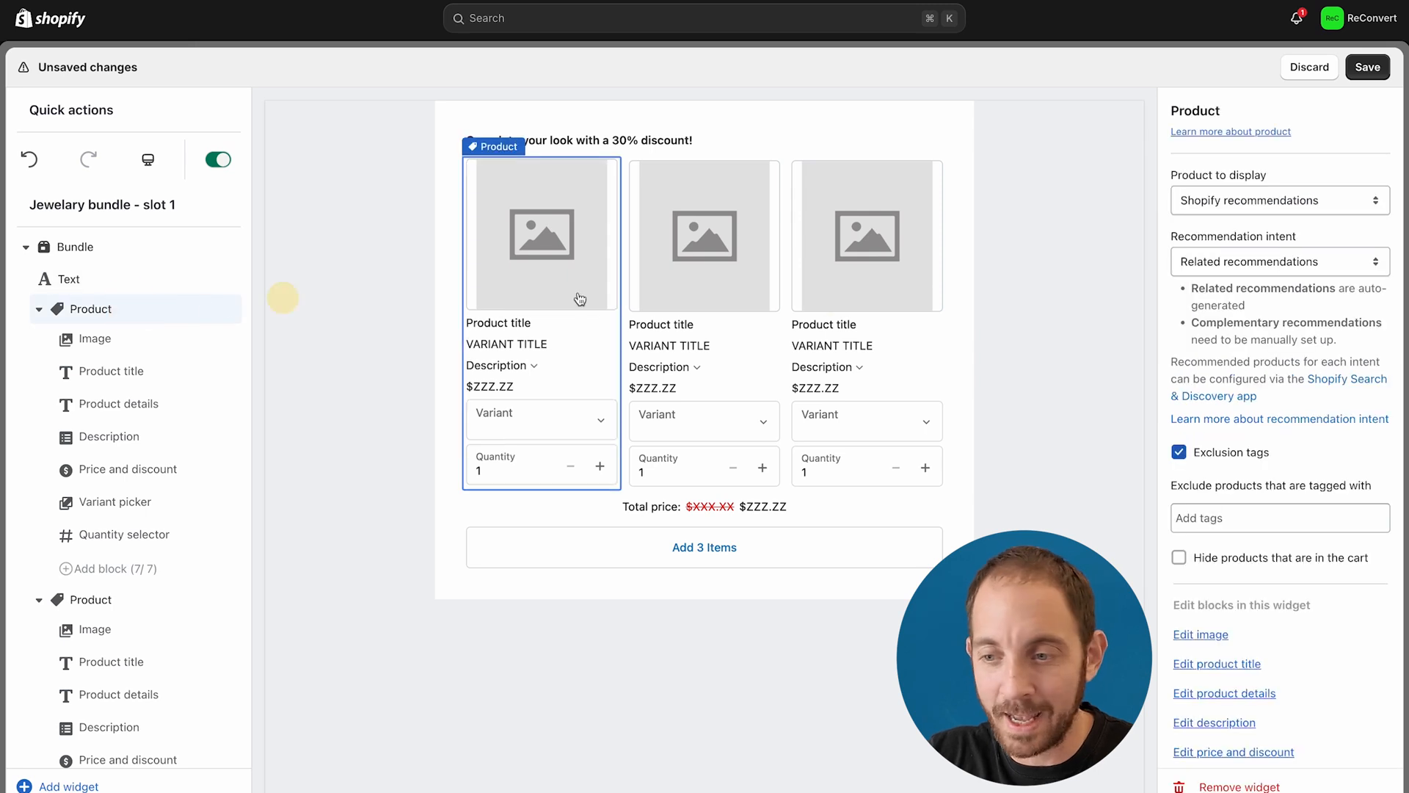
pyautogui.click(1222, 195)
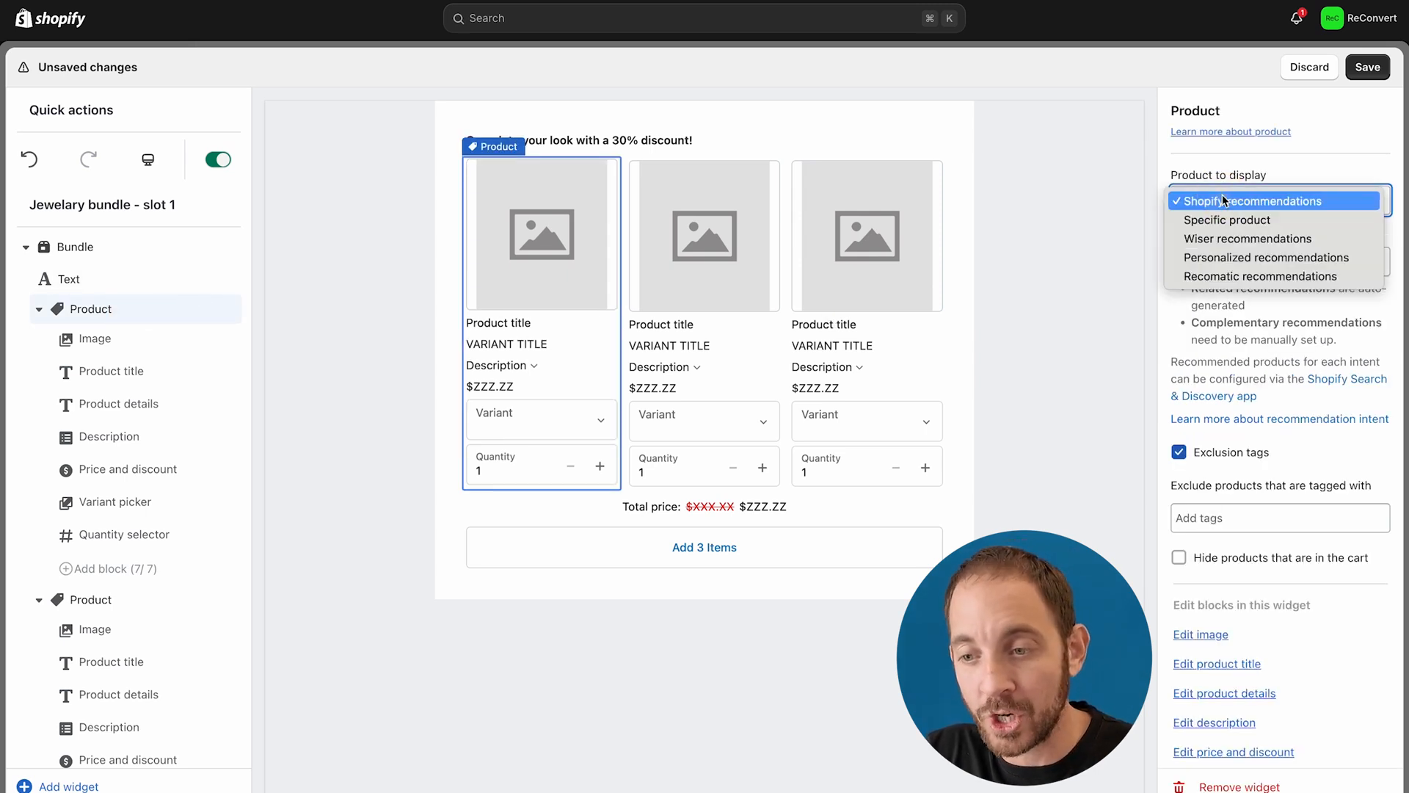
pyautogui.click(1223, 220)
pyautogui.click(1241, 299)
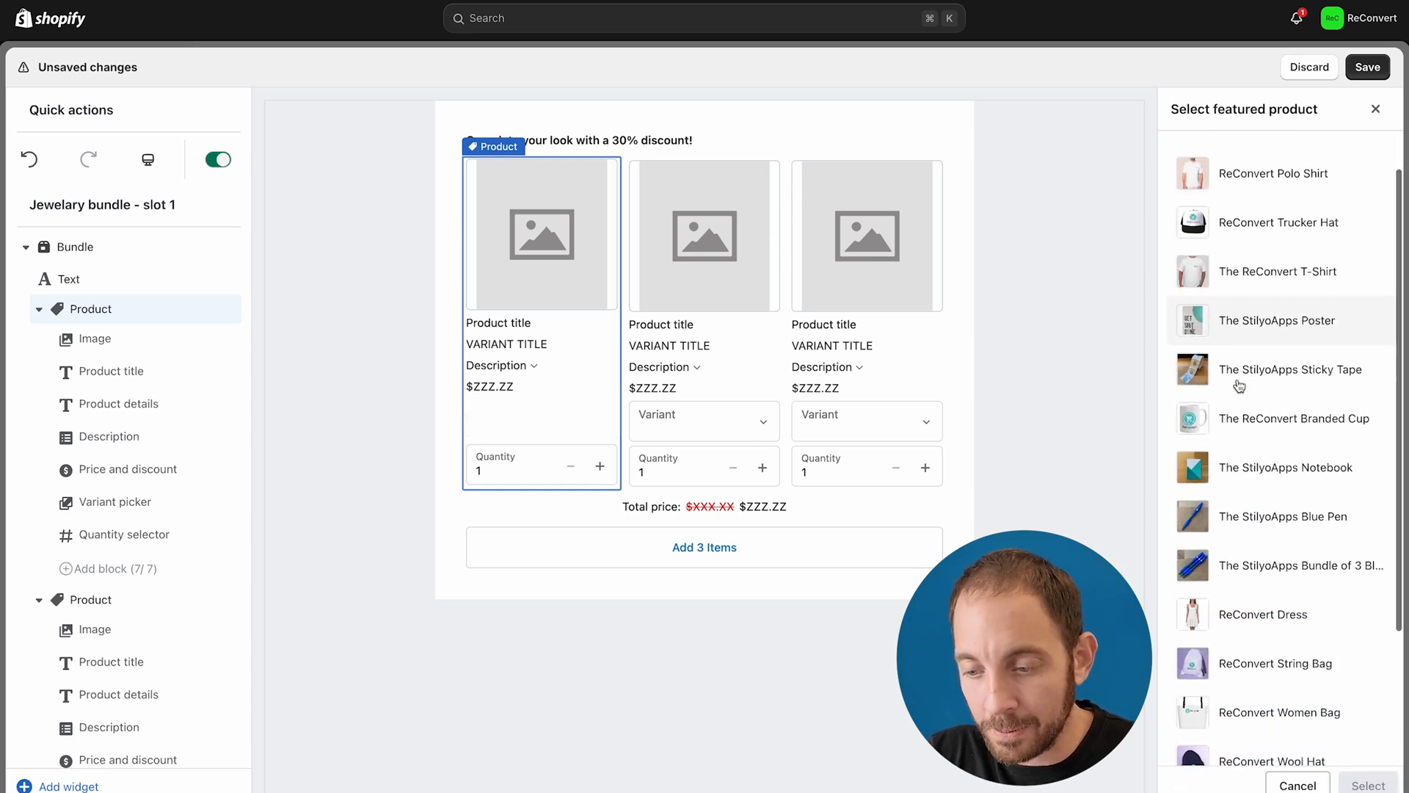
pyautogui.scroll(-3, 1239, 385)
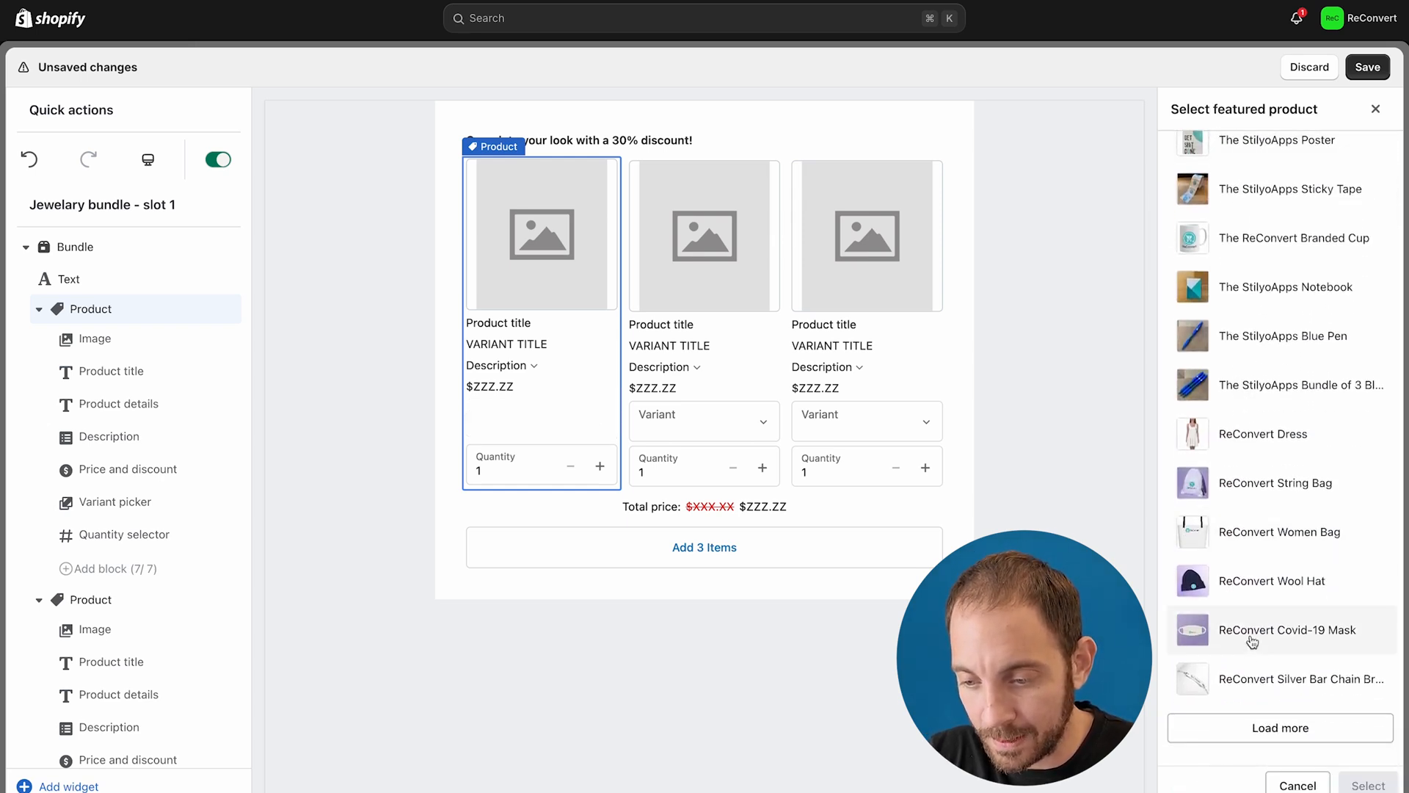
pyautogui.click(1243, 682)
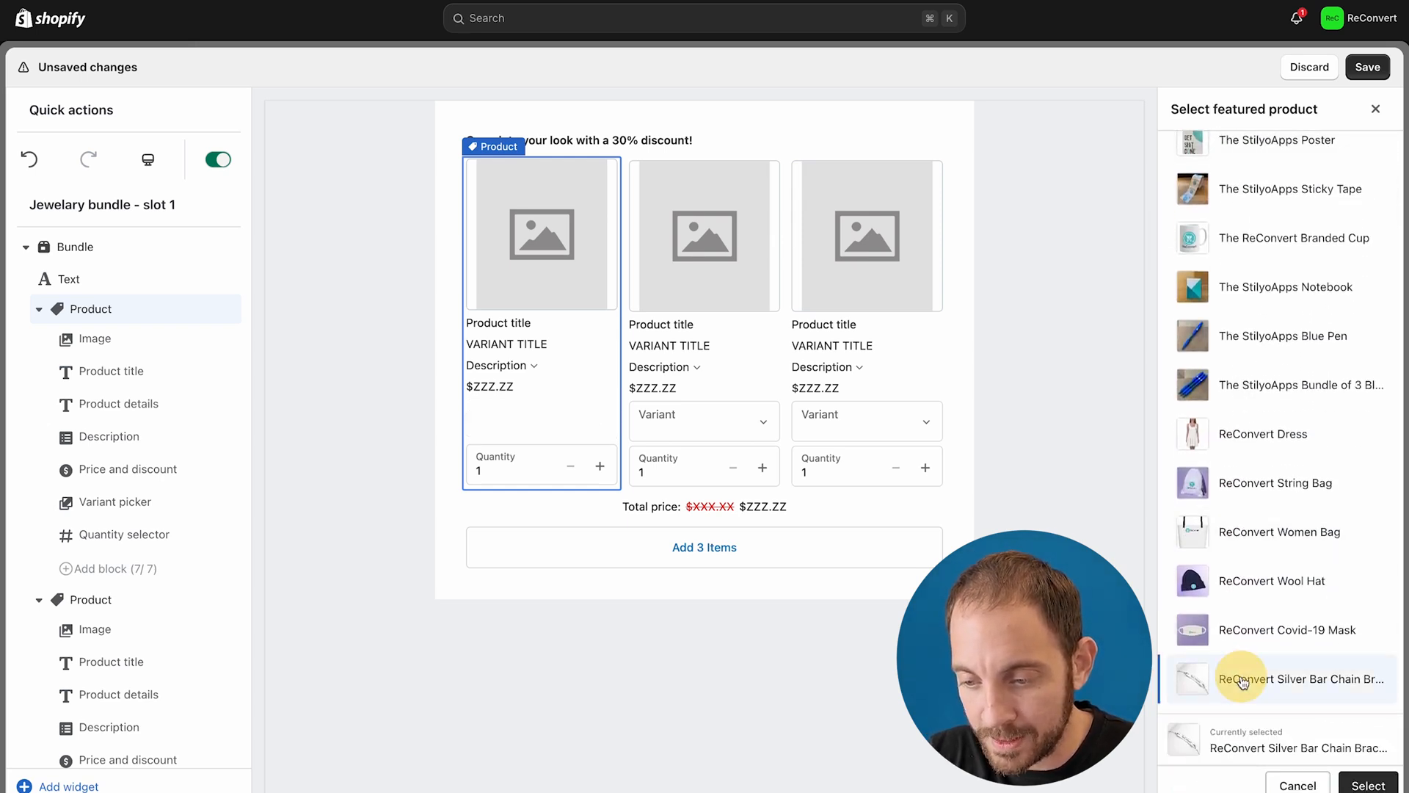
pyautogui.click(1369, 785)
# Set the bundle's second product to the specific product ReConvert Disc Chain Necklace and the third to Gold Fossil Watch.
pyautogui.click(714, 281)
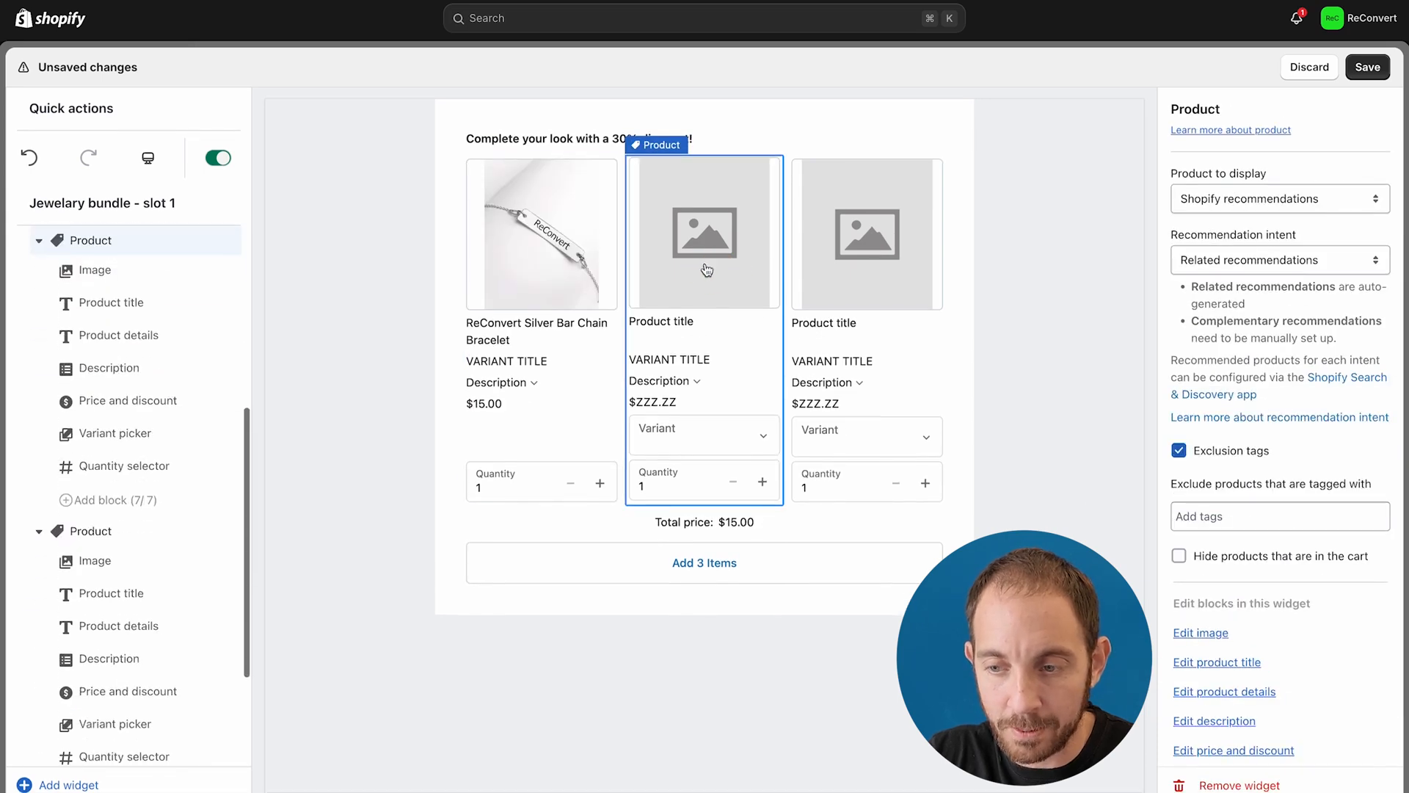
pyautogui.click(1216, 201)
pyautogui.click(1227, 219)
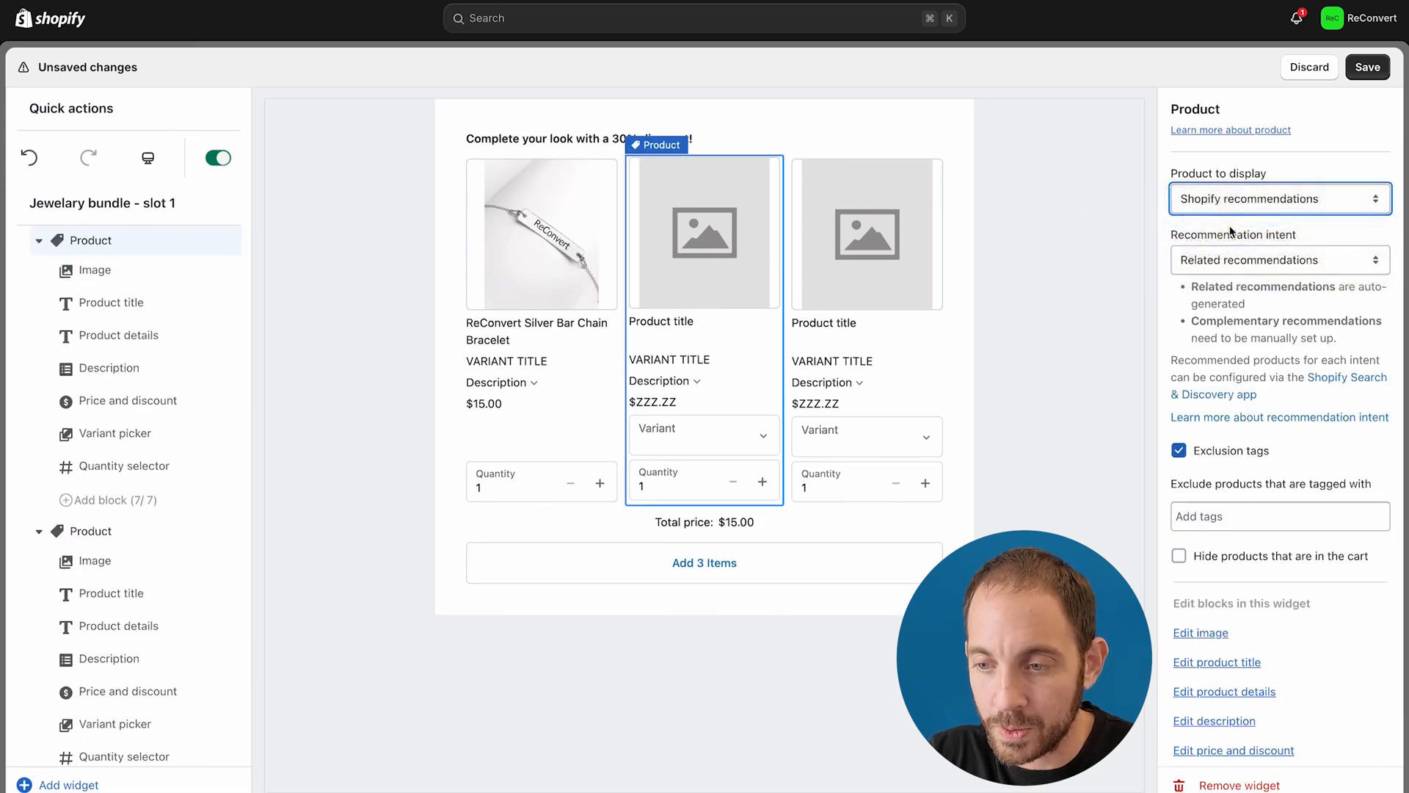
pyautogui.click(1241, 300)
pyautogui.scroll(-10, 1274, 482)
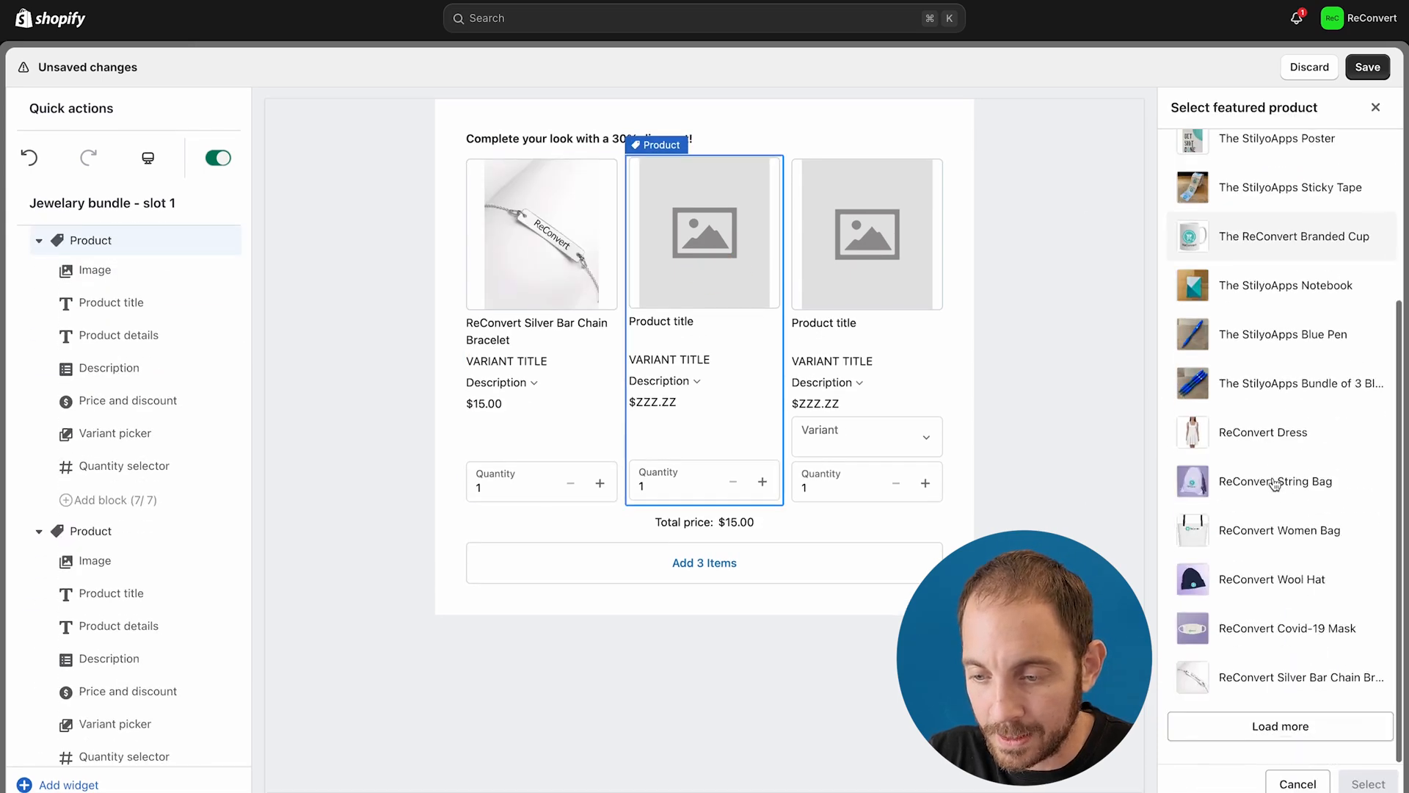
pyautogui.click(1248, 497)
pyautogui.click(1365, 784)
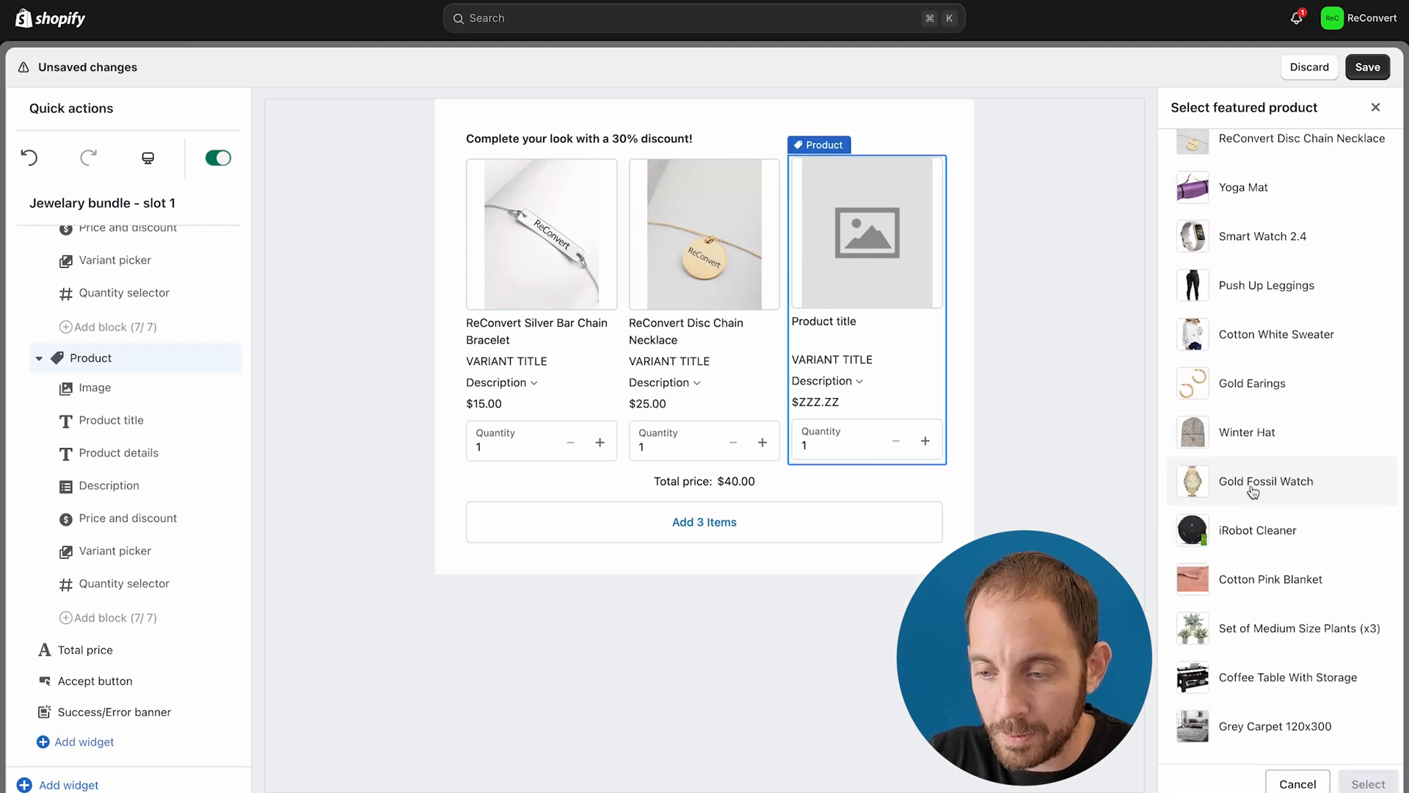
pyautogui.click(1253, 492)
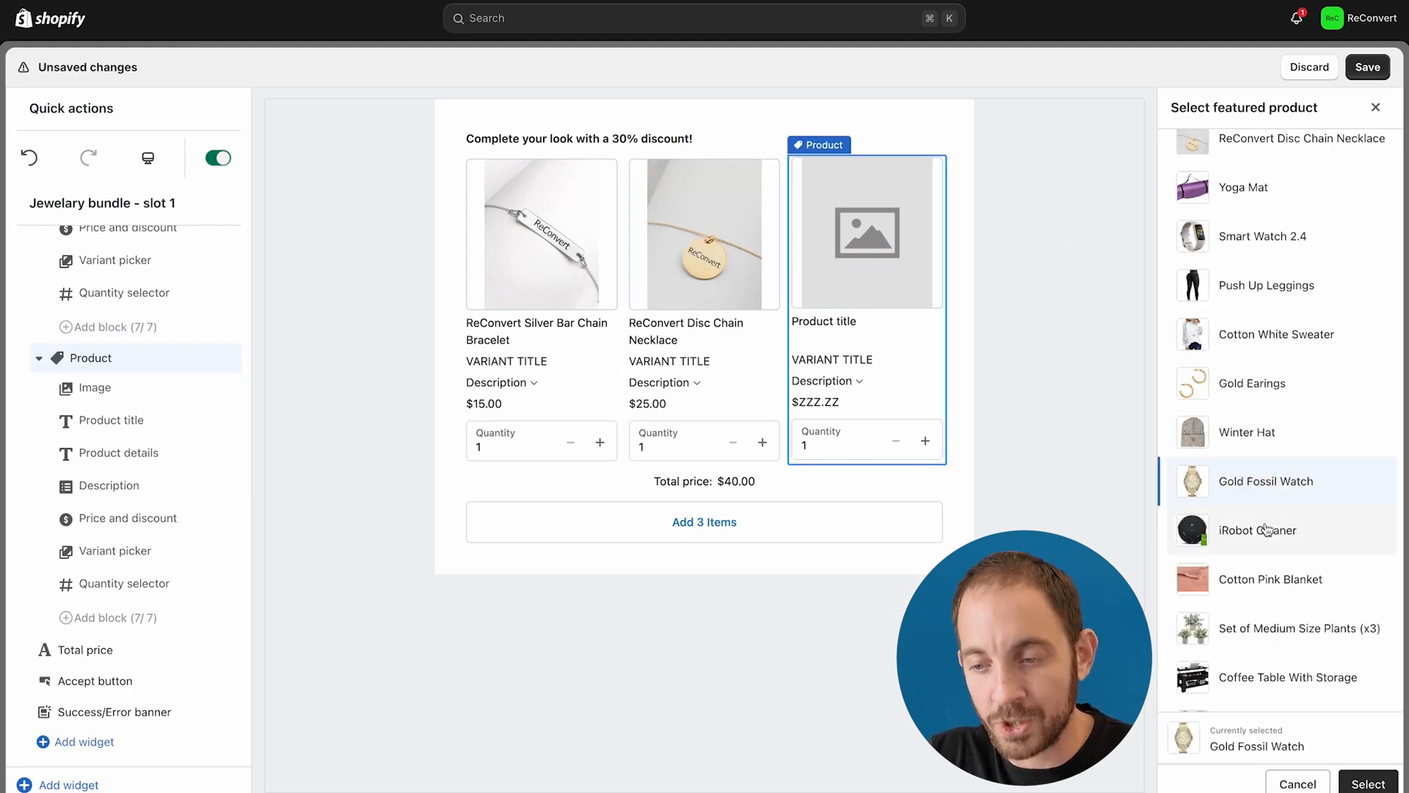
pyautogui.click(1370, 784)
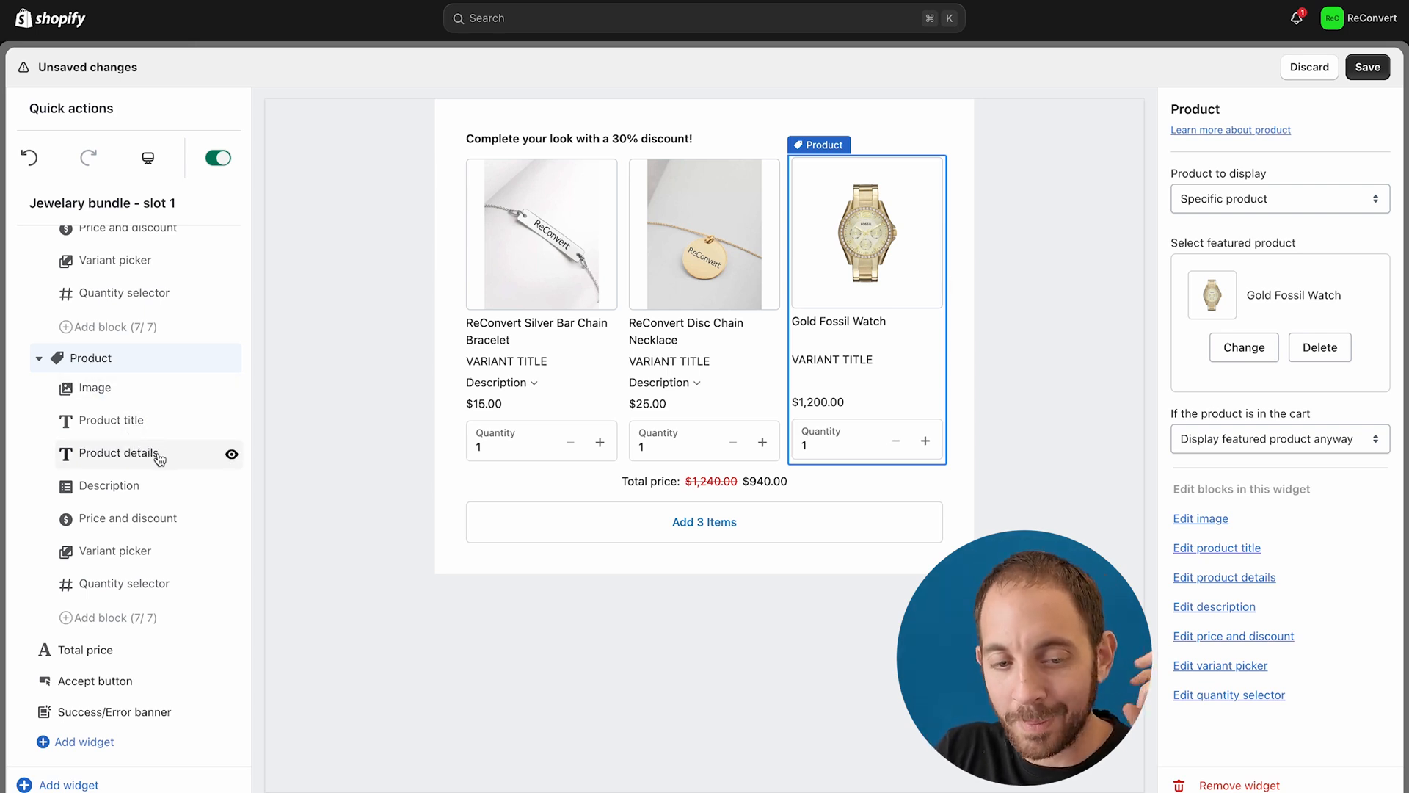
# Set the bundle products' percentage discount to 30 and name the discount "Bundle".
pyautogui.click(156, 520)
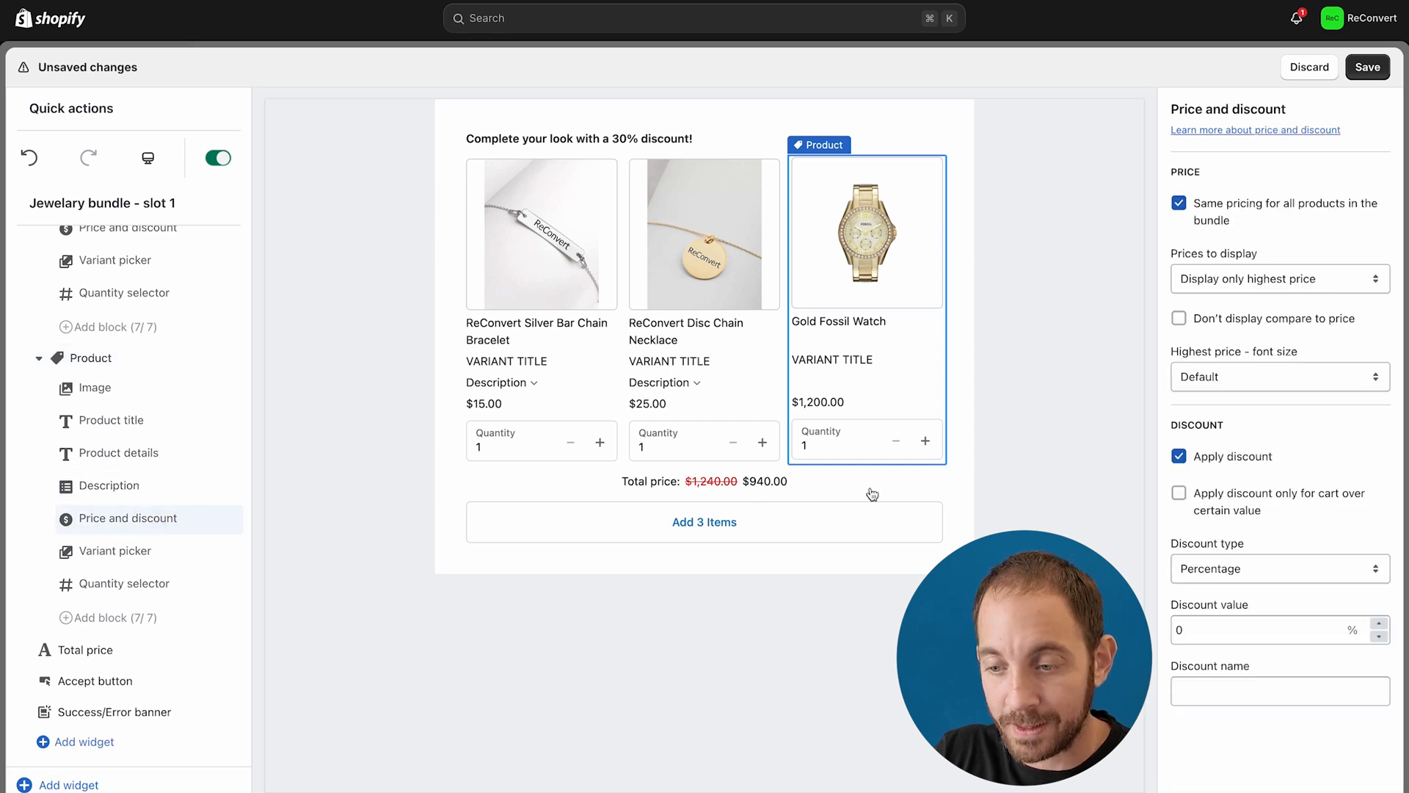
pyautogui.click(1211, 629)
pyautogui.write('30')
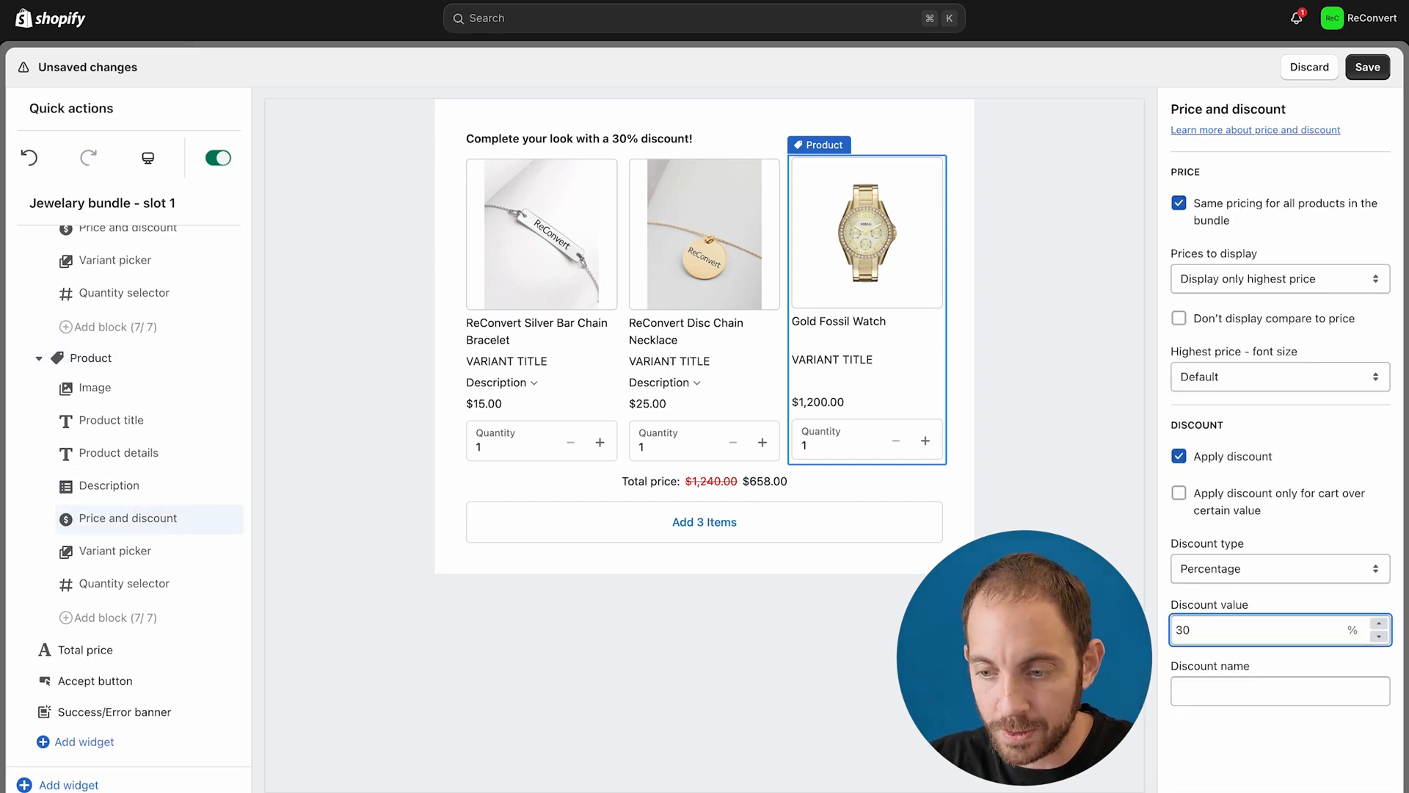
pyautogui.click(1326, 698)
pyautogui.write('Bundle')
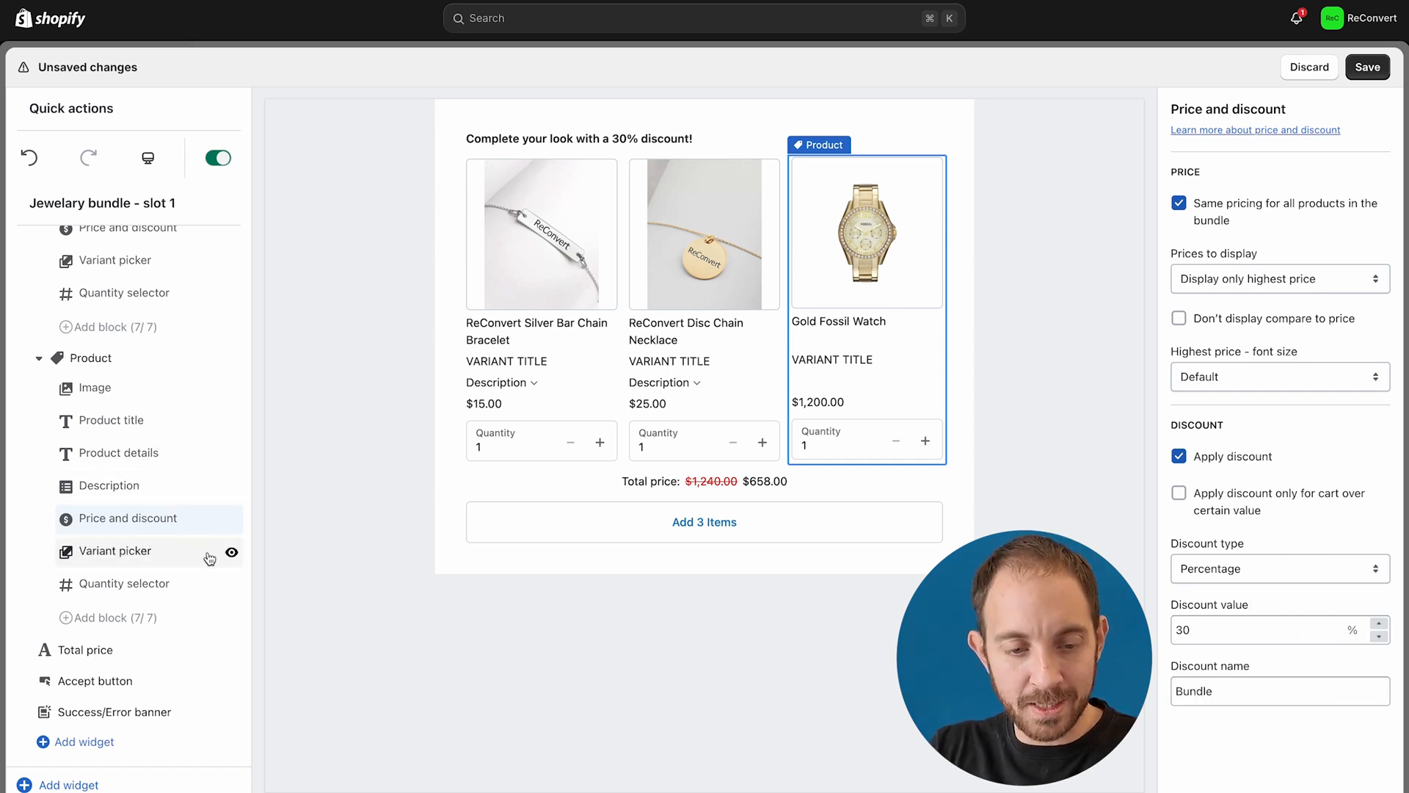
# Hide the quantity selector on all three bundle products, and save and close the bundle.
pyautogui.click(232, 585)
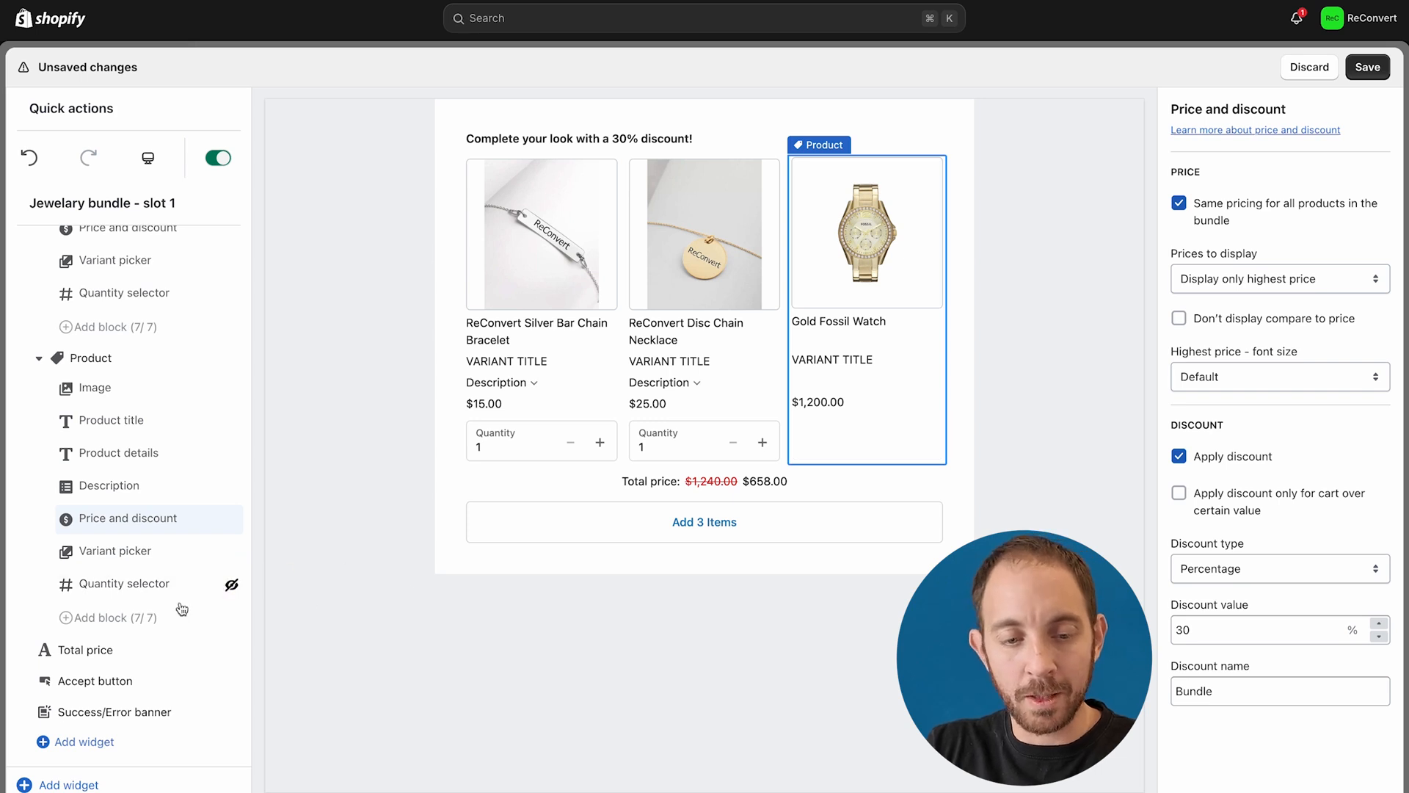
pyautogui.scroll(4, 148, 522)
pyautogui.click(149, 496)
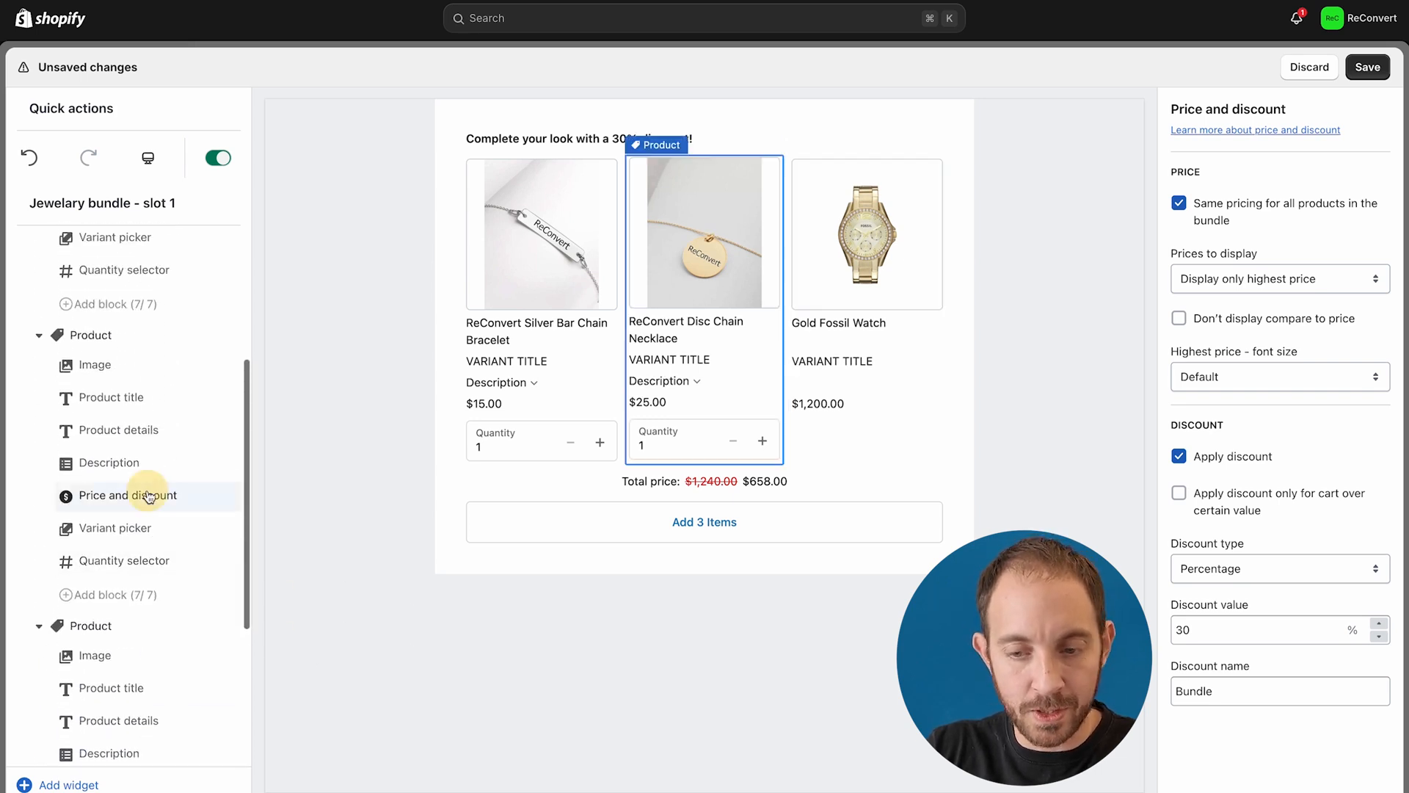
pyautogui.click(232, 560)
pyautogui.scroll(2, 229, 602)
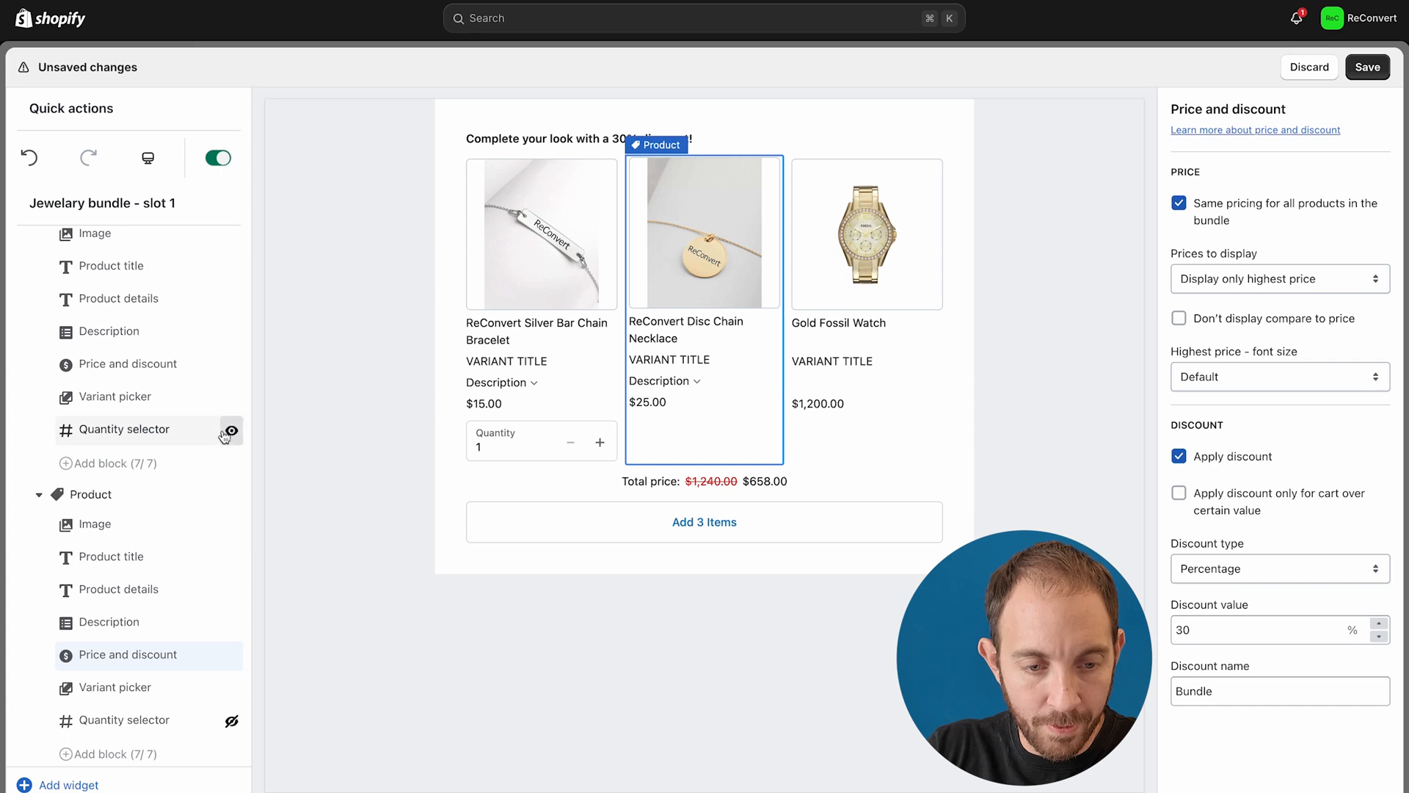
pyautogui.click(226, 432)
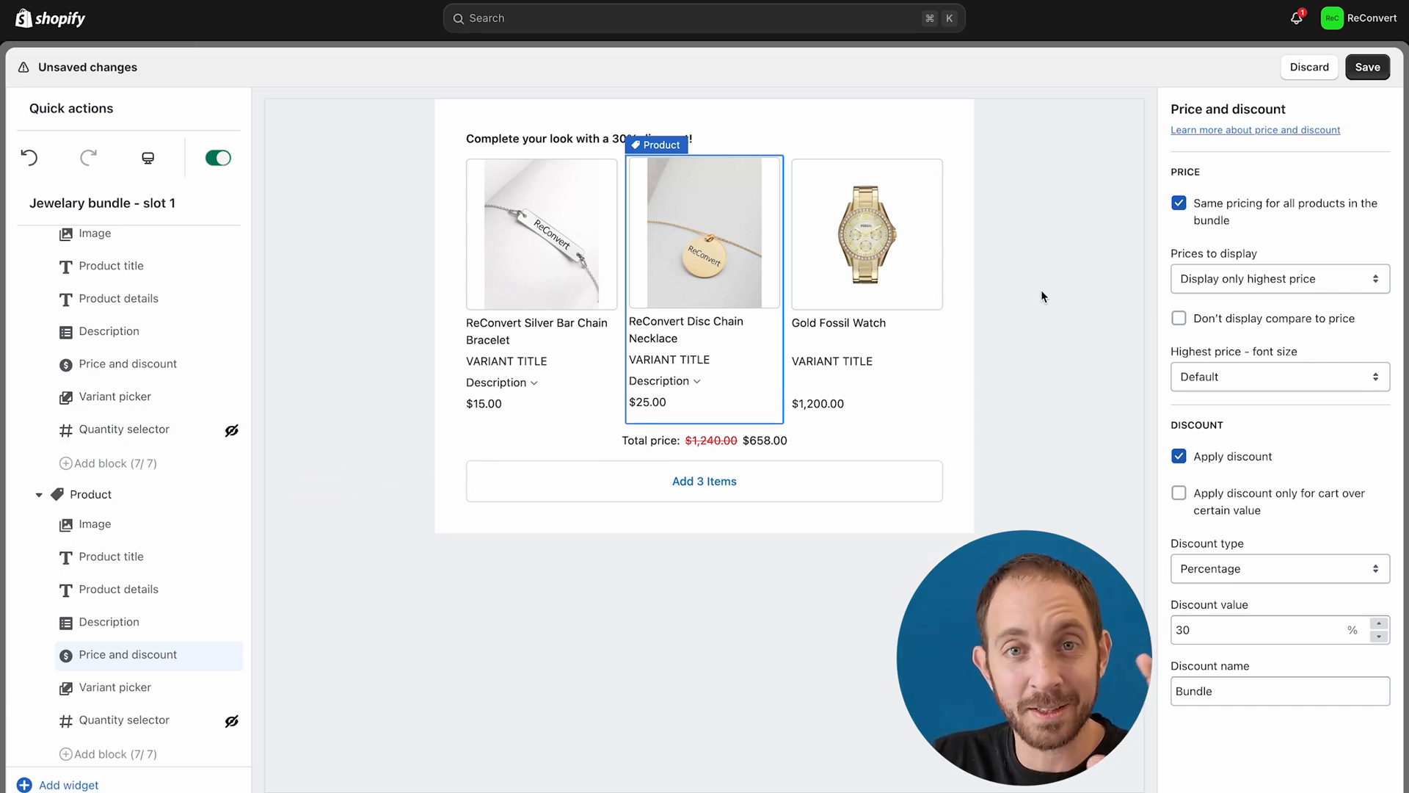
pyautogui.click(1377, 75)
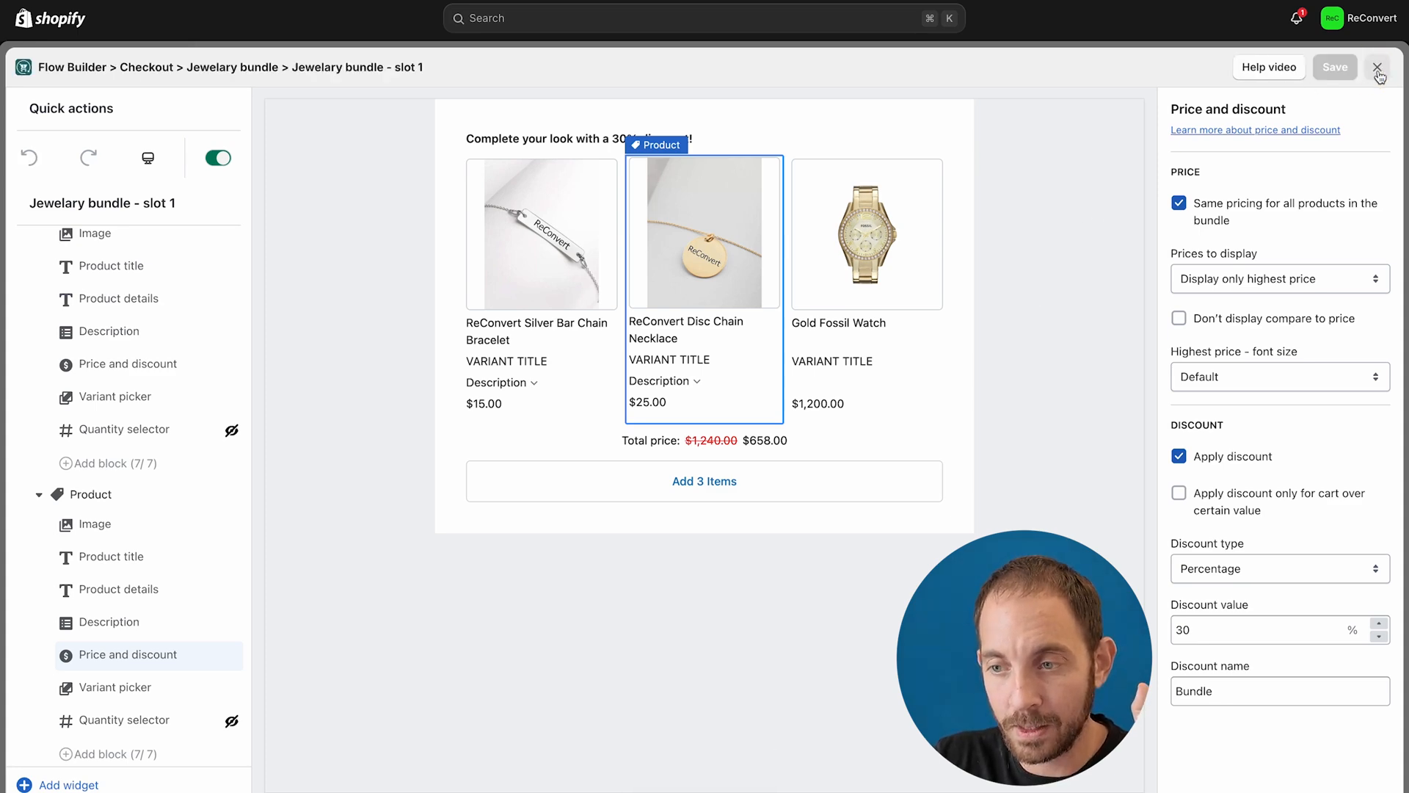
pyautogui.click(1377, 68)
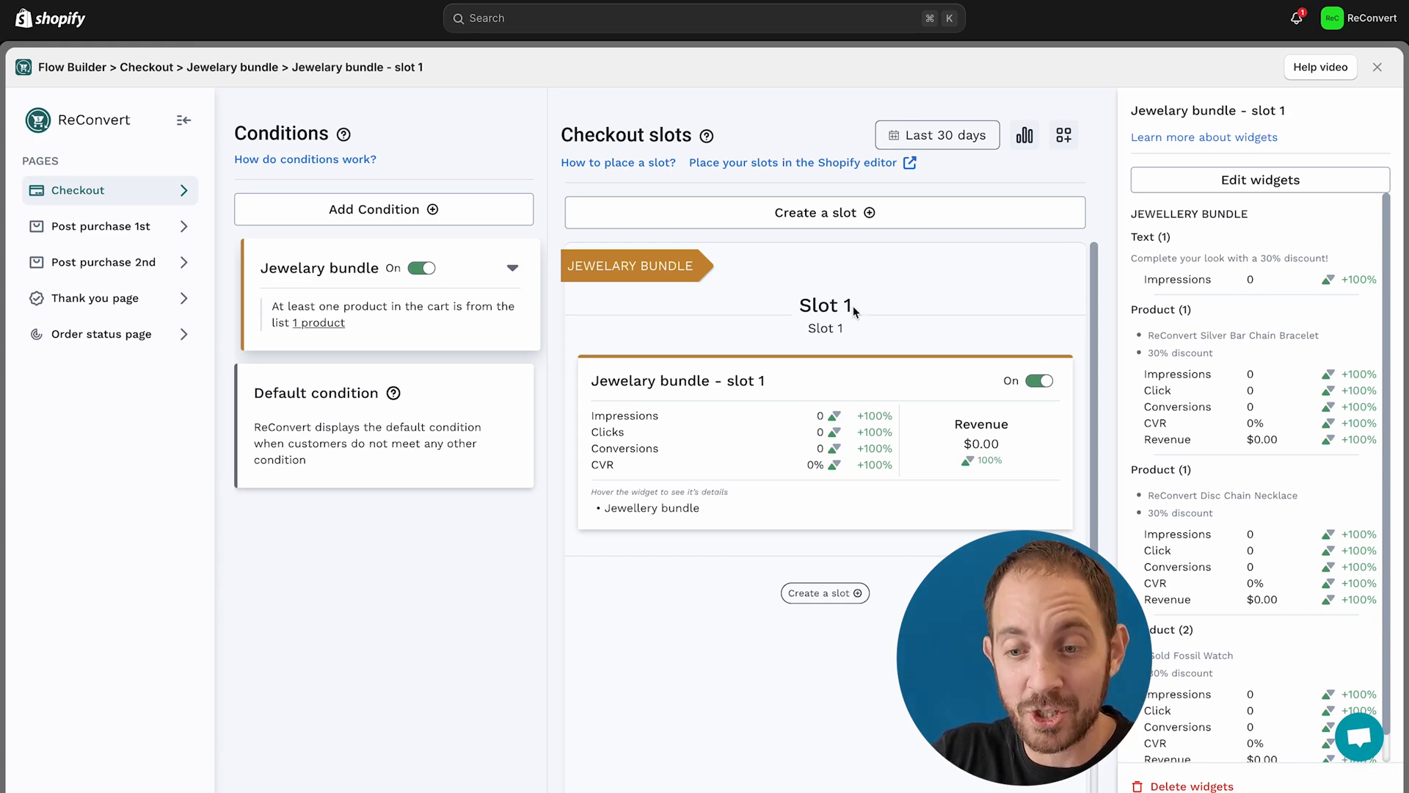
# Open the Shopify checkout editor and add the ReConvert Checkout slot 1 app block to the checkout page.
pyautogui.moveTo(812, 305); pyautogui.dragTo(867, 302)
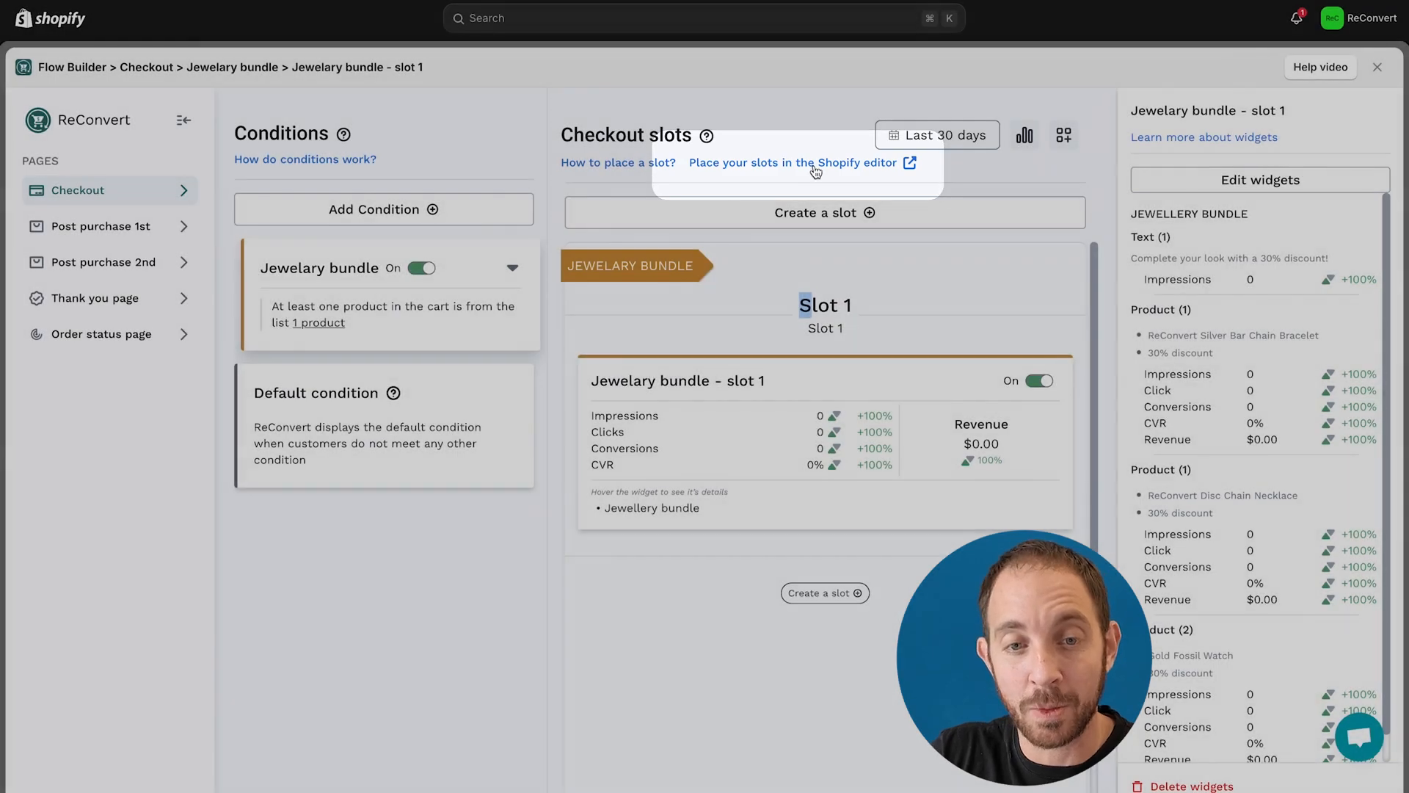
pyautogui.click(815, 171)
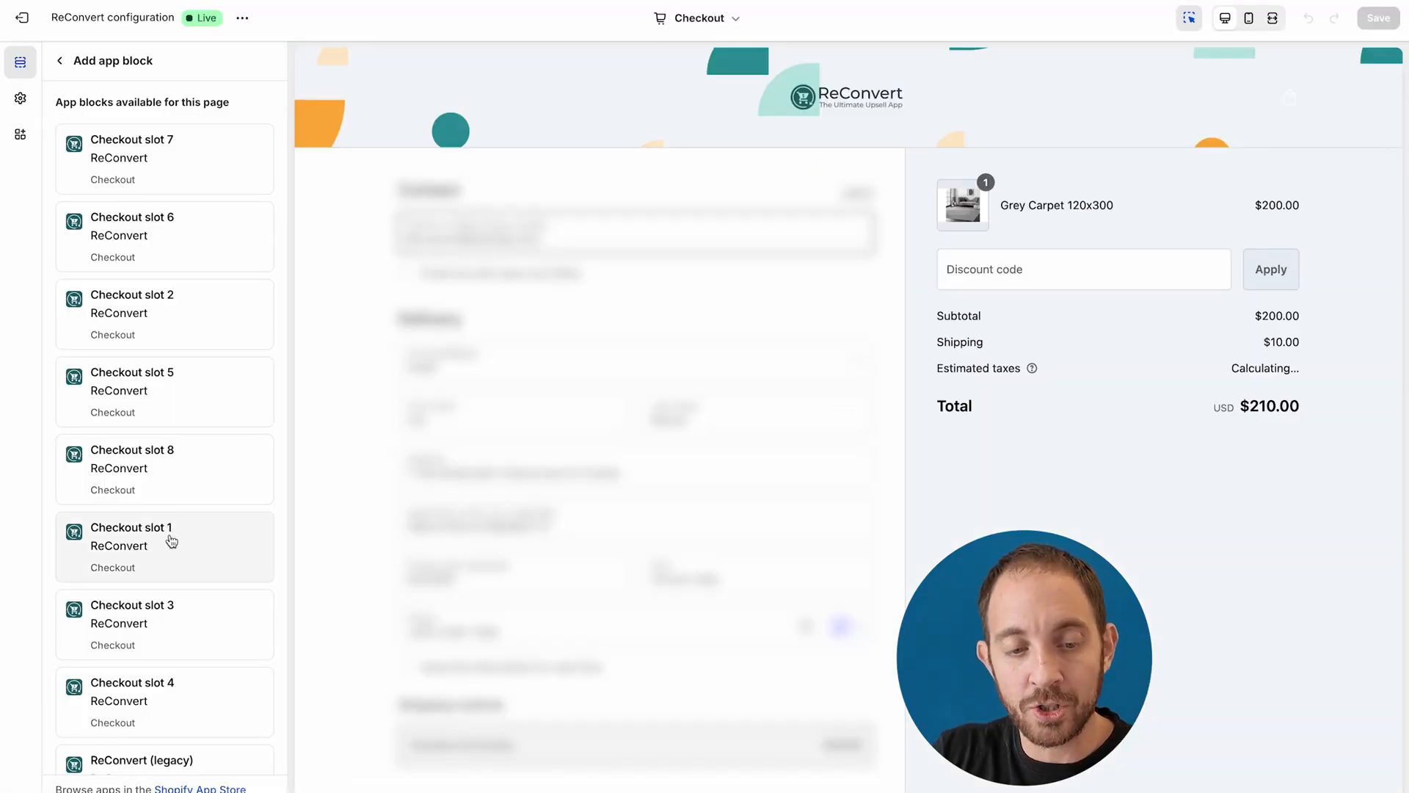
pyautogui.click(171, 540)
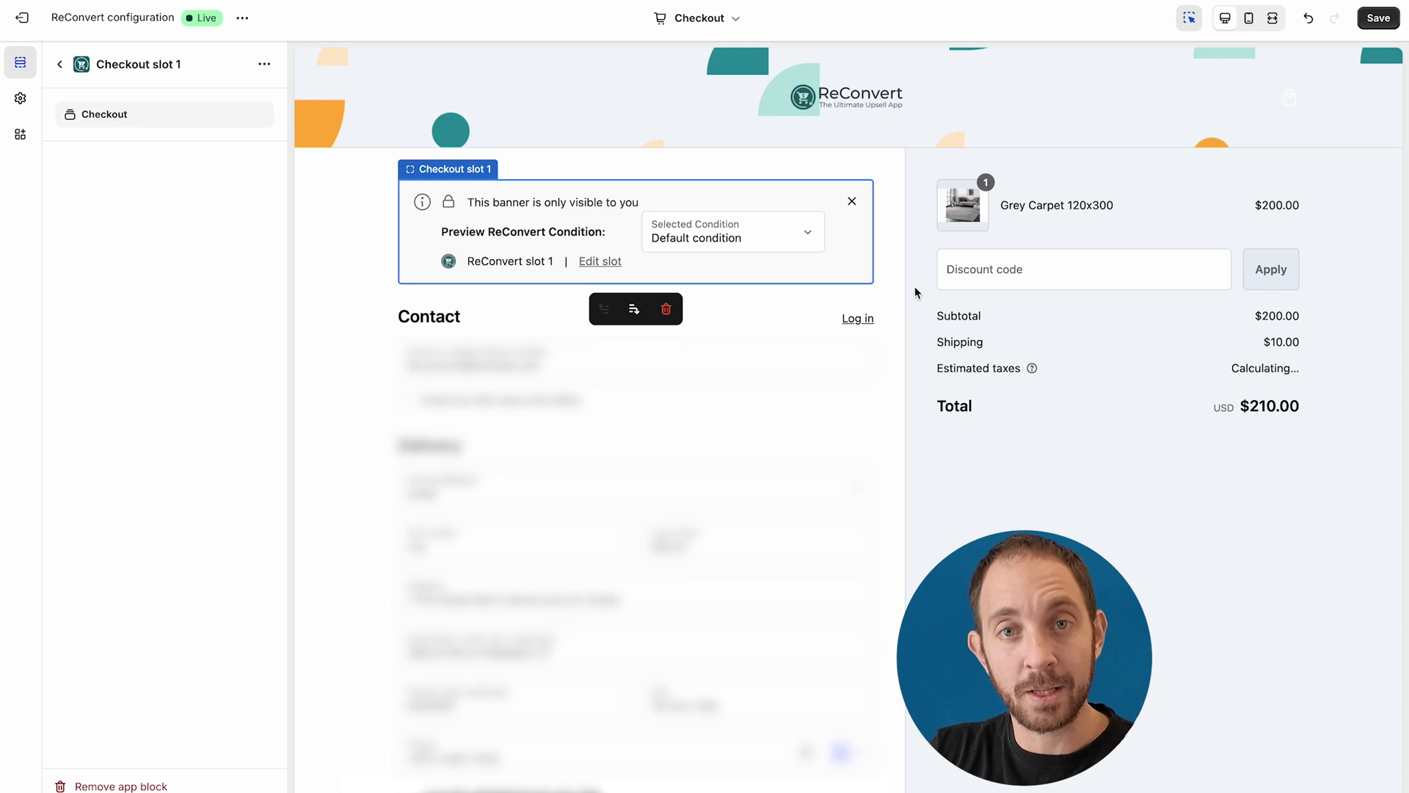
# Preview Checkout slot 1 with the Jewelary bundle condition, dismissing its preview banner, and save the checkout configuration.
pyautogui.click(775, 248)
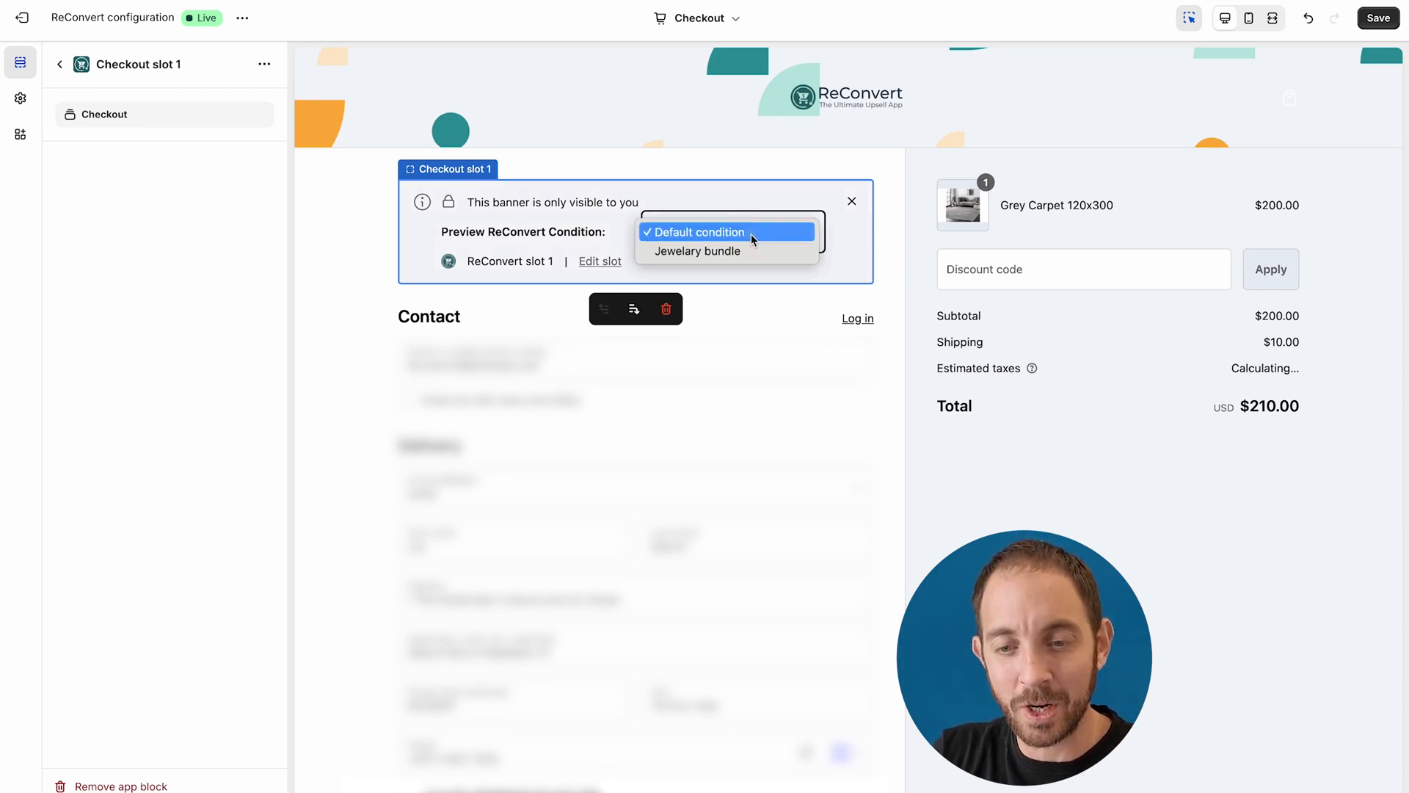
pyautogui.click(747, 252)
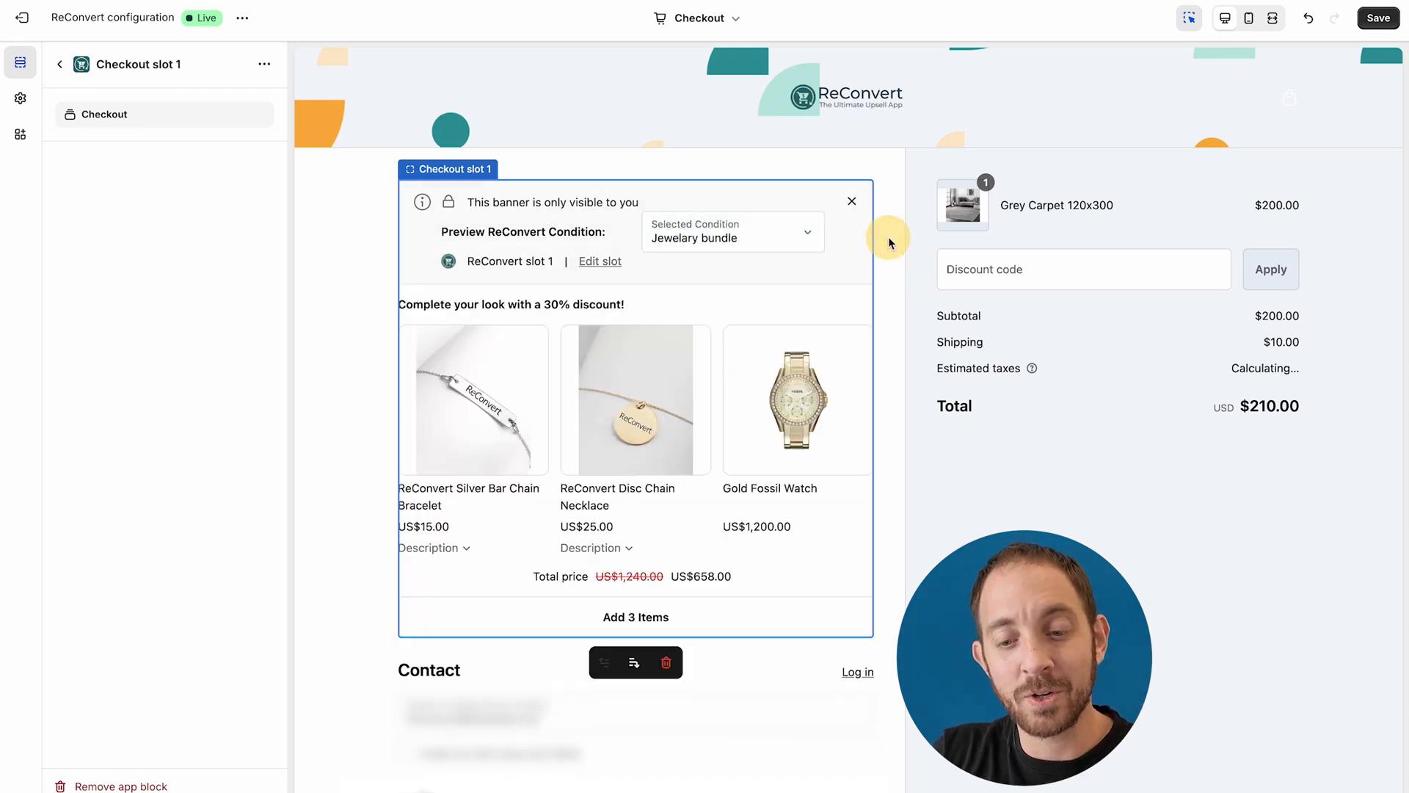
pyautogui.click(853, 203)
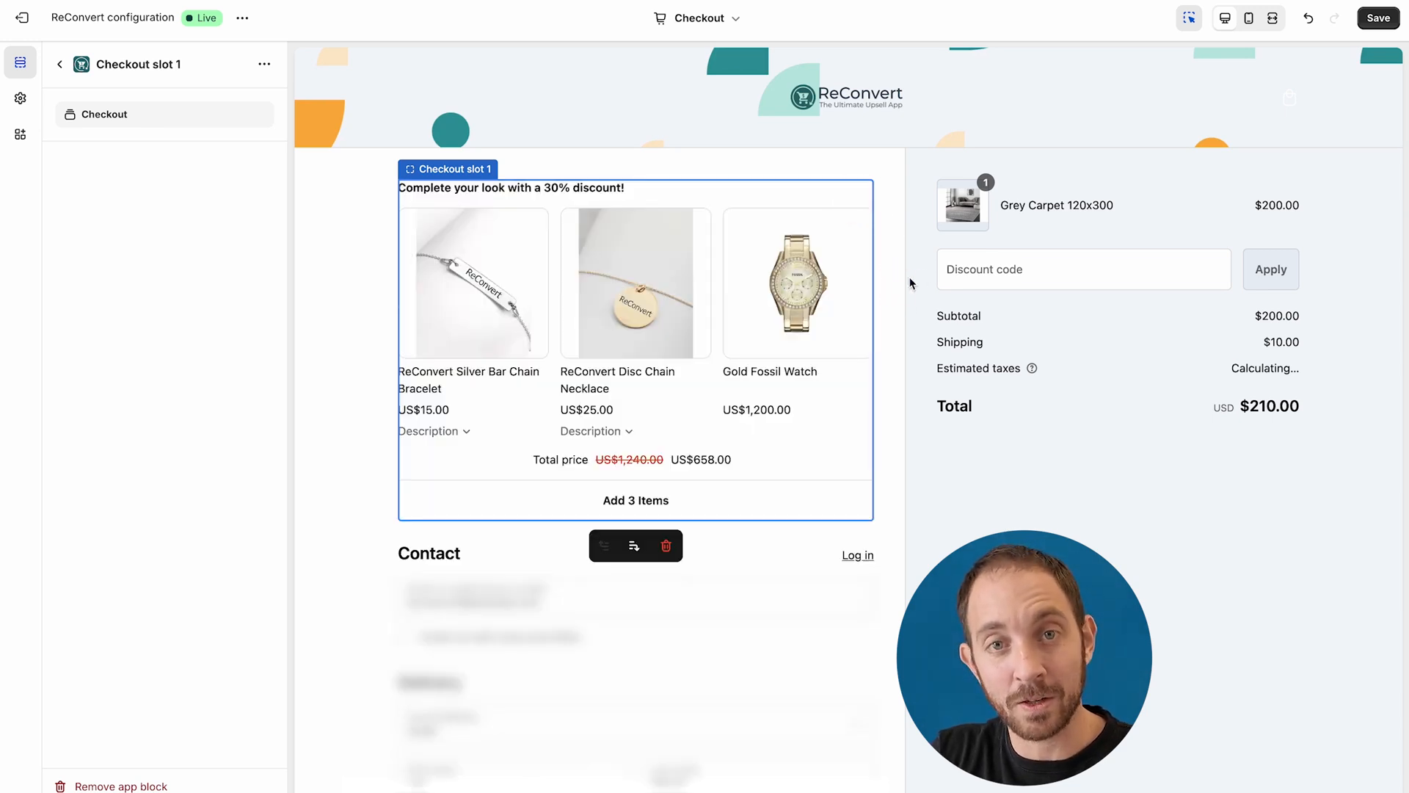
pyautogui.click(1378, 17)
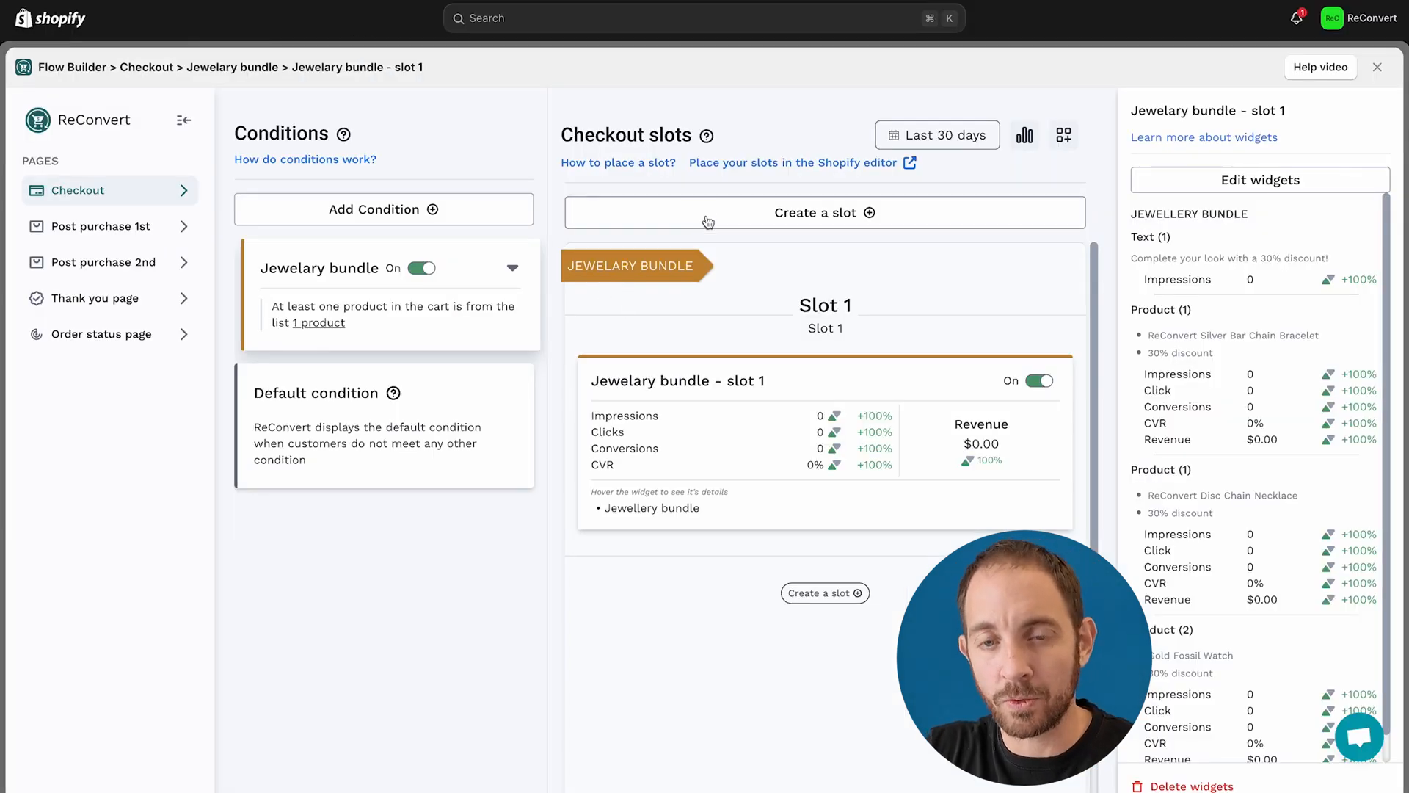
# Add a new checkout condition named "Yoga Bundle" in ReConvert's Flow Builder.
pyautogui.click(474, 212)
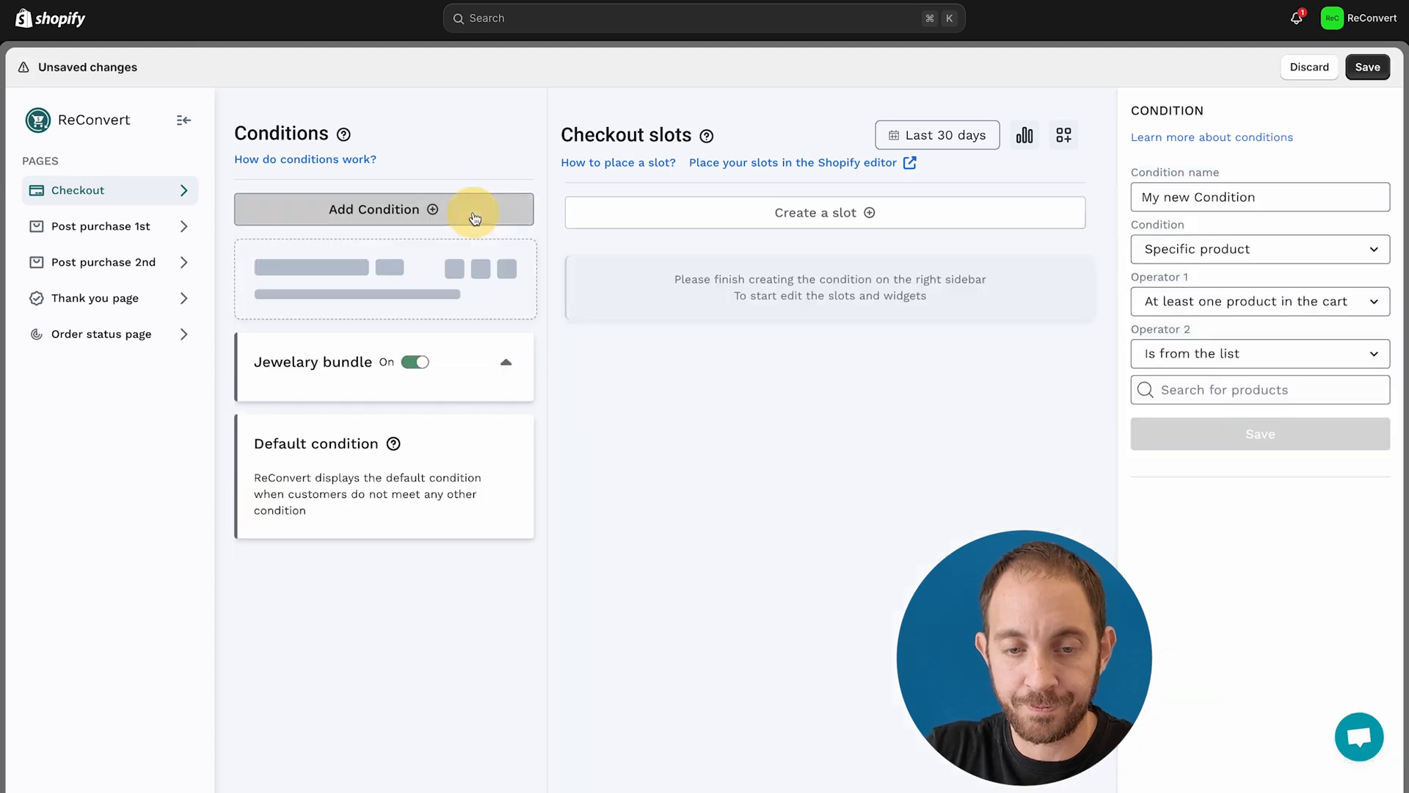
pyautogui.tripleClick(1257, 195)
pyautogui.write('Yoga')
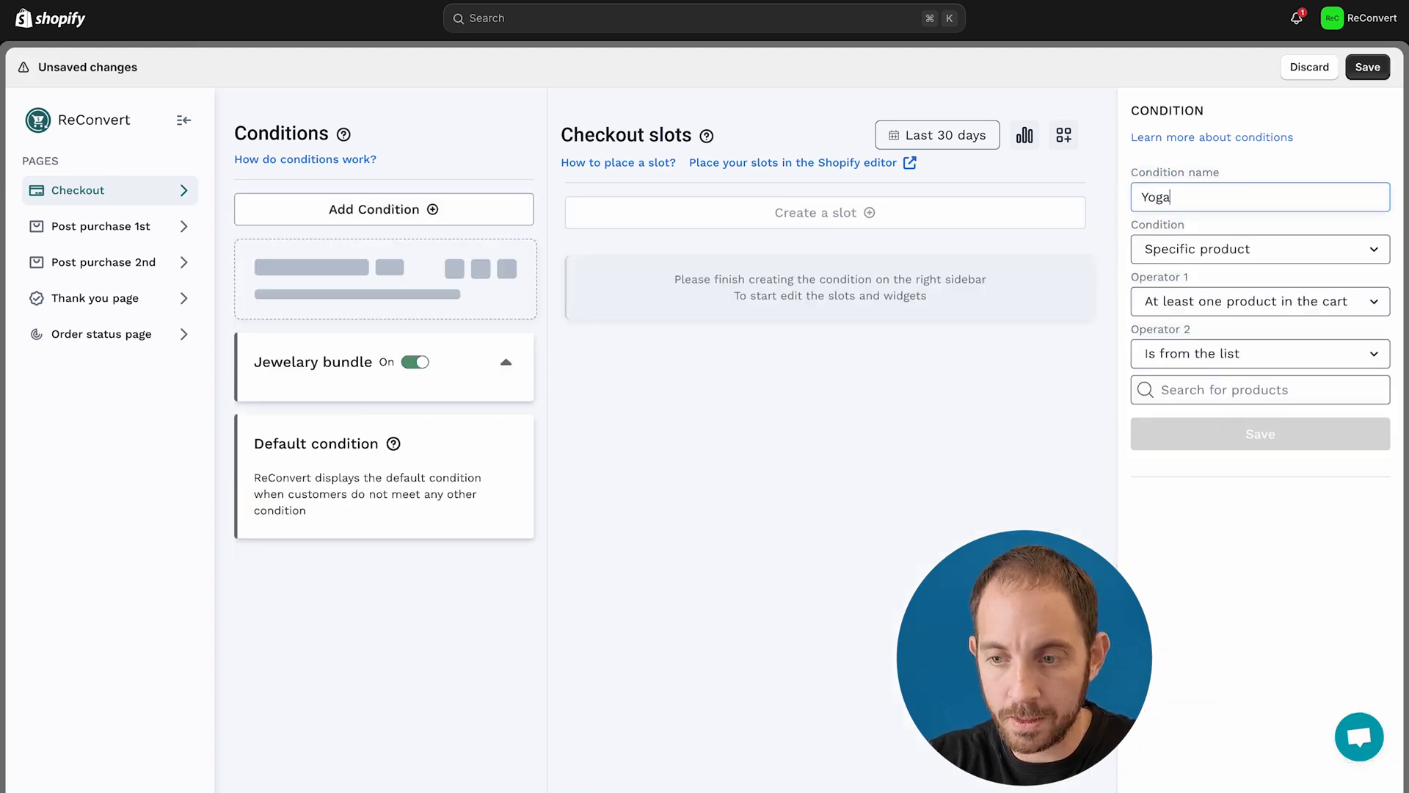
pyautogui.write(' Bundle')
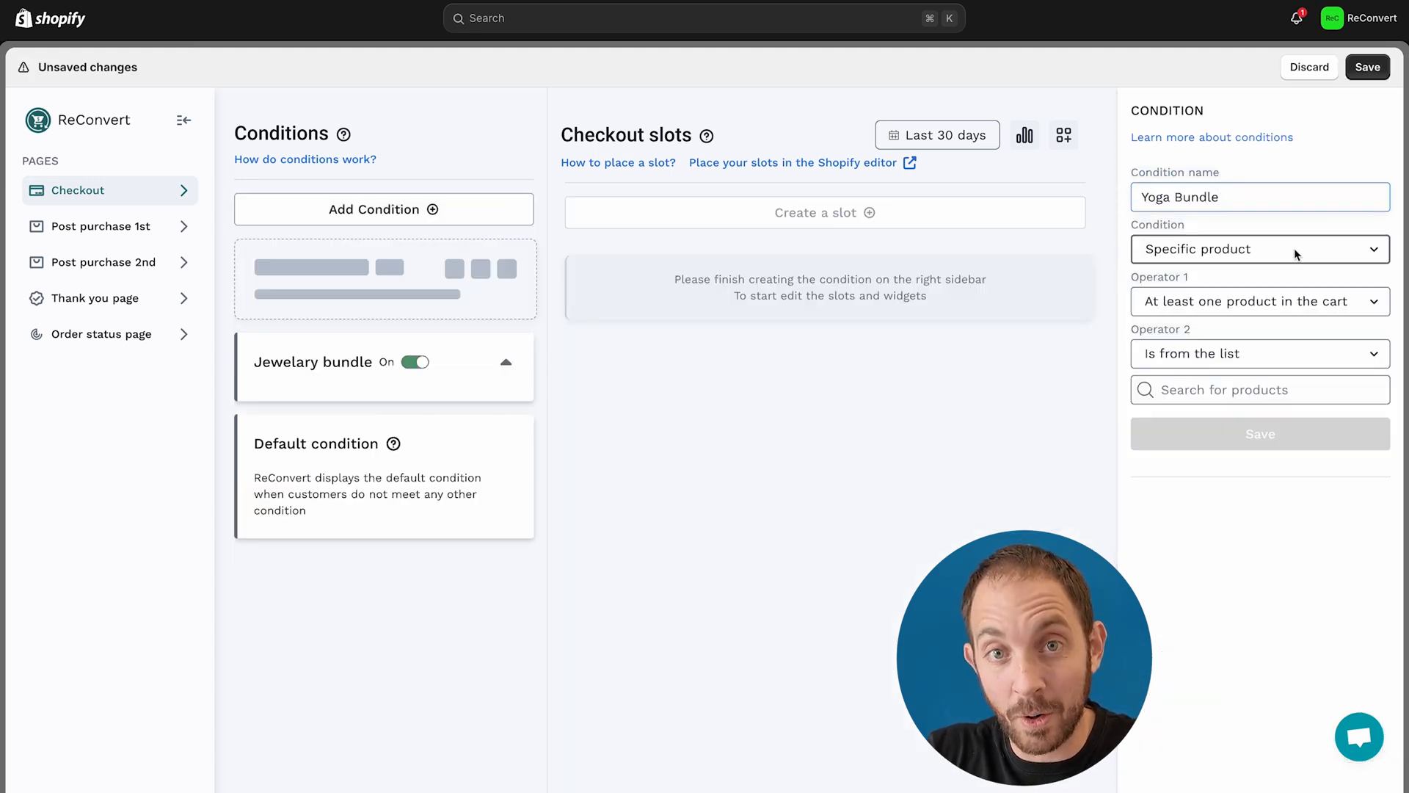
# Add Push Up Leggings as the Yoga Bundle condition's cart product and save the condition.
pyautogui.click(1236, 385)
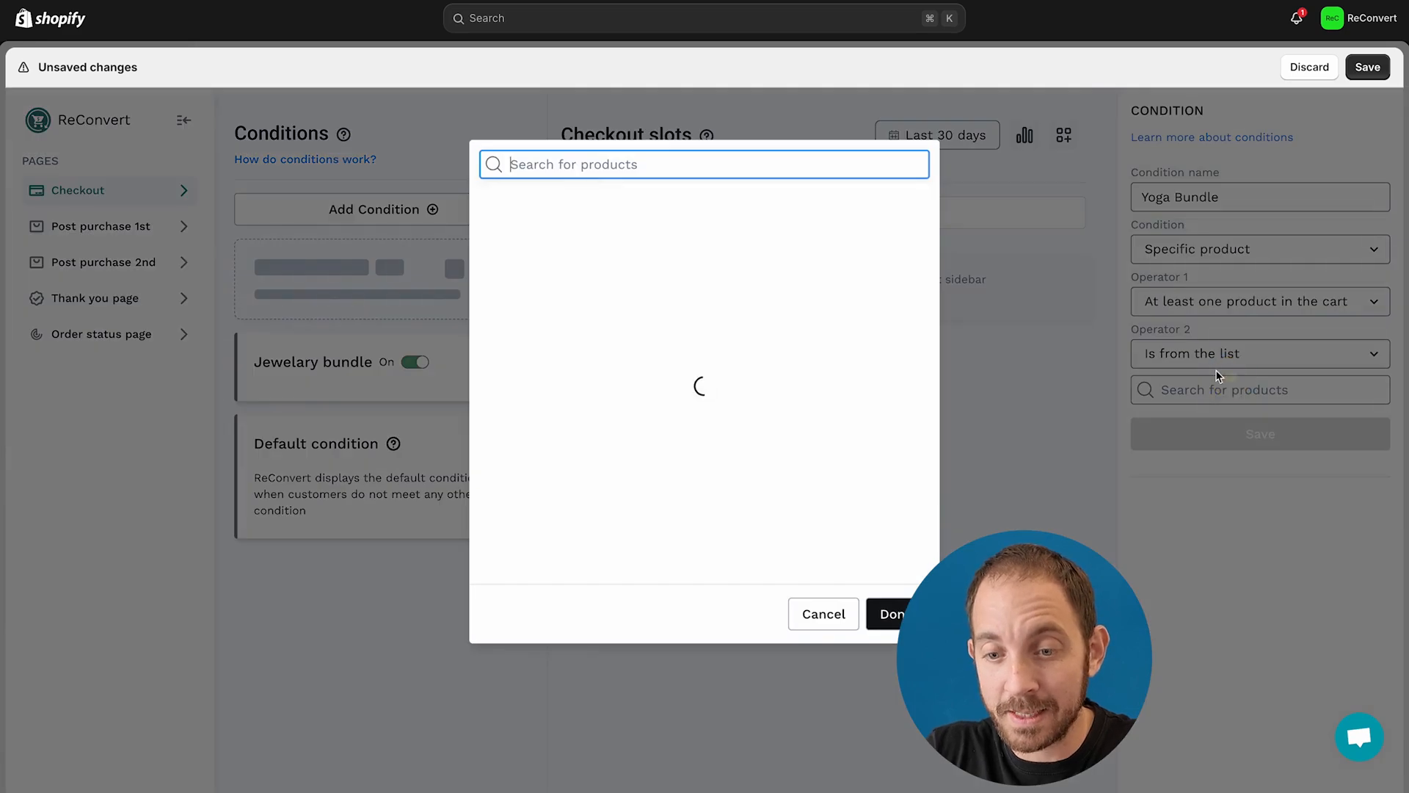
pyautogui.write('legging')
pyautogui.click(594, 209)
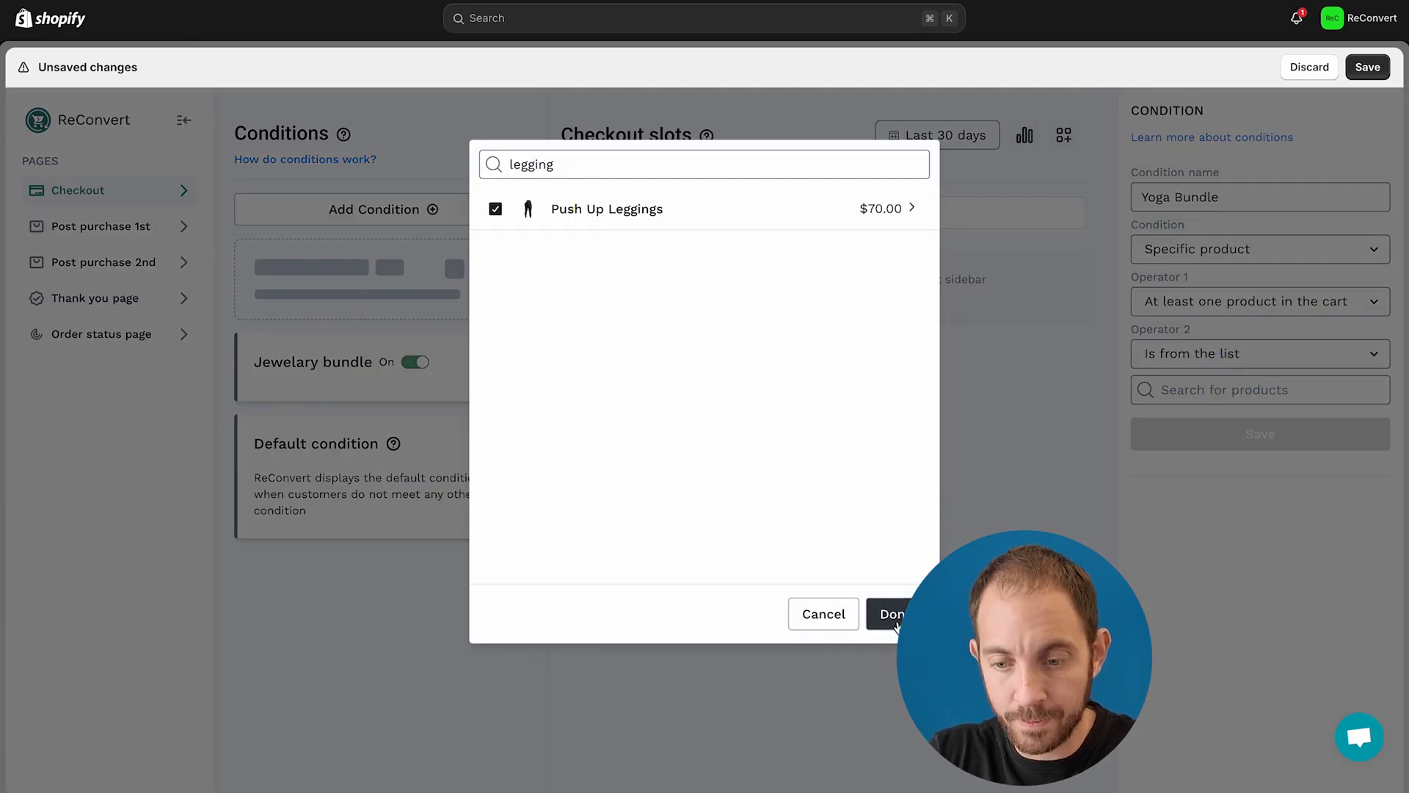
pyautogui.click(896, 624)
pyautogui.click(1243, 475)
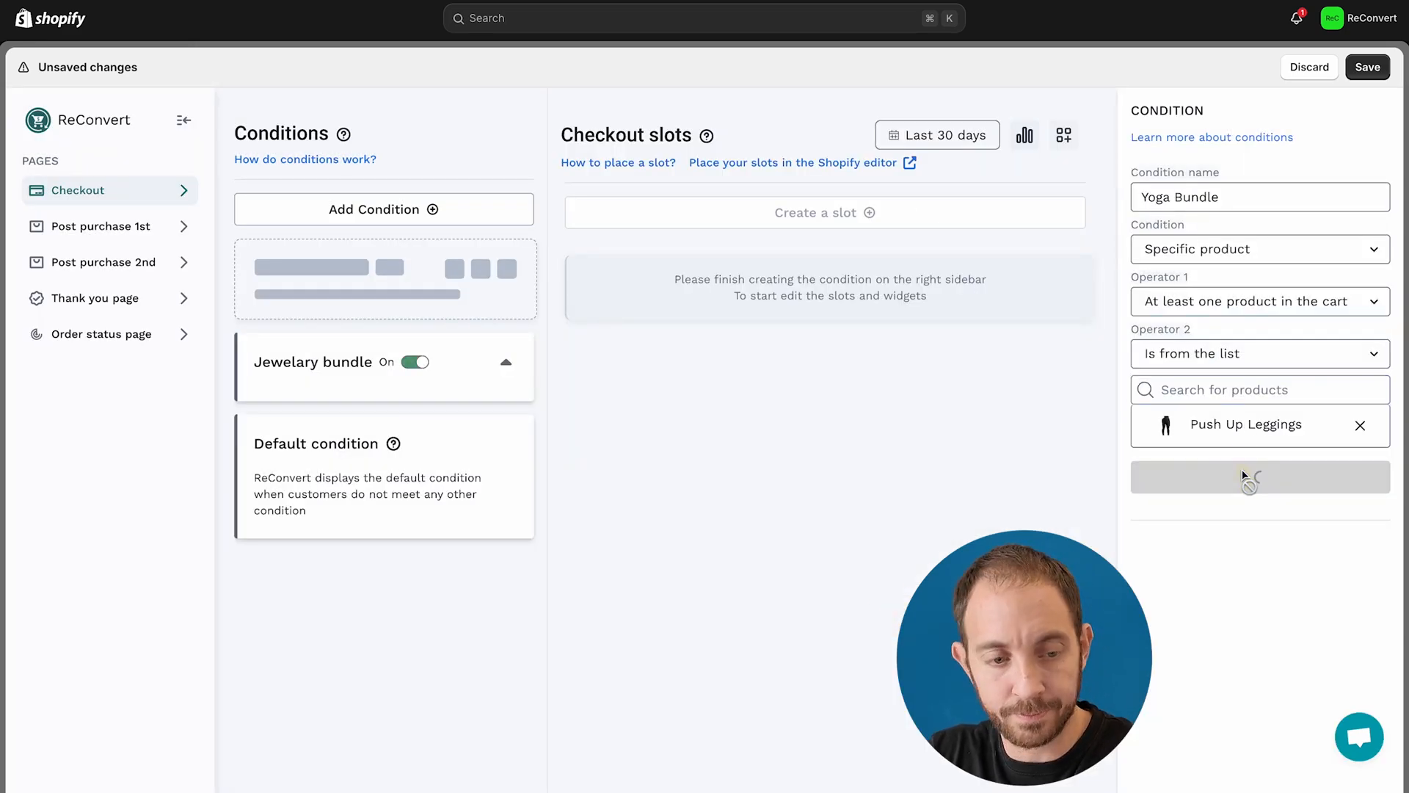
# Open slot 1 of the Yoga Bundle condition for editing and add a Bundle widget to it.
pyautogui.click(342, 528)
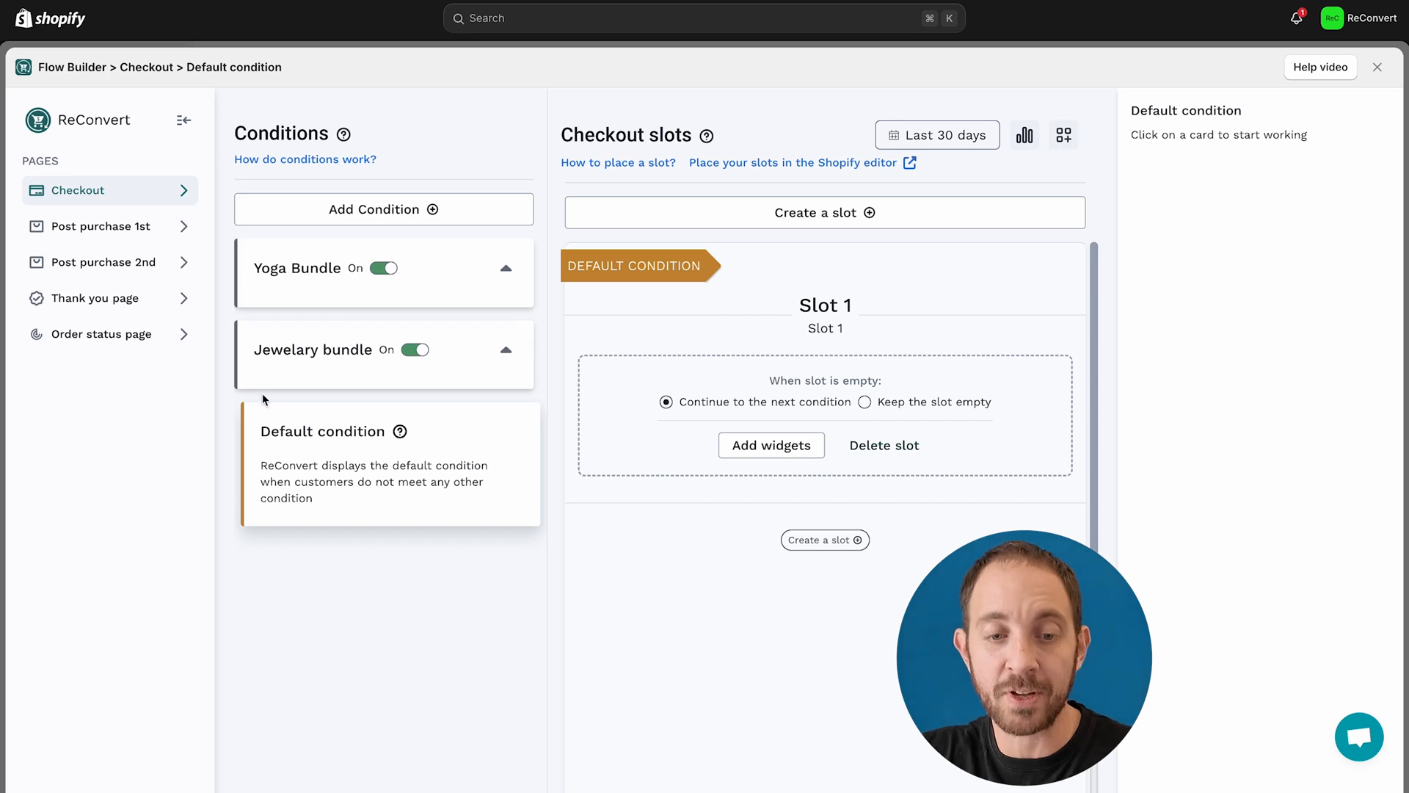
pyautogui.click(271, 375)
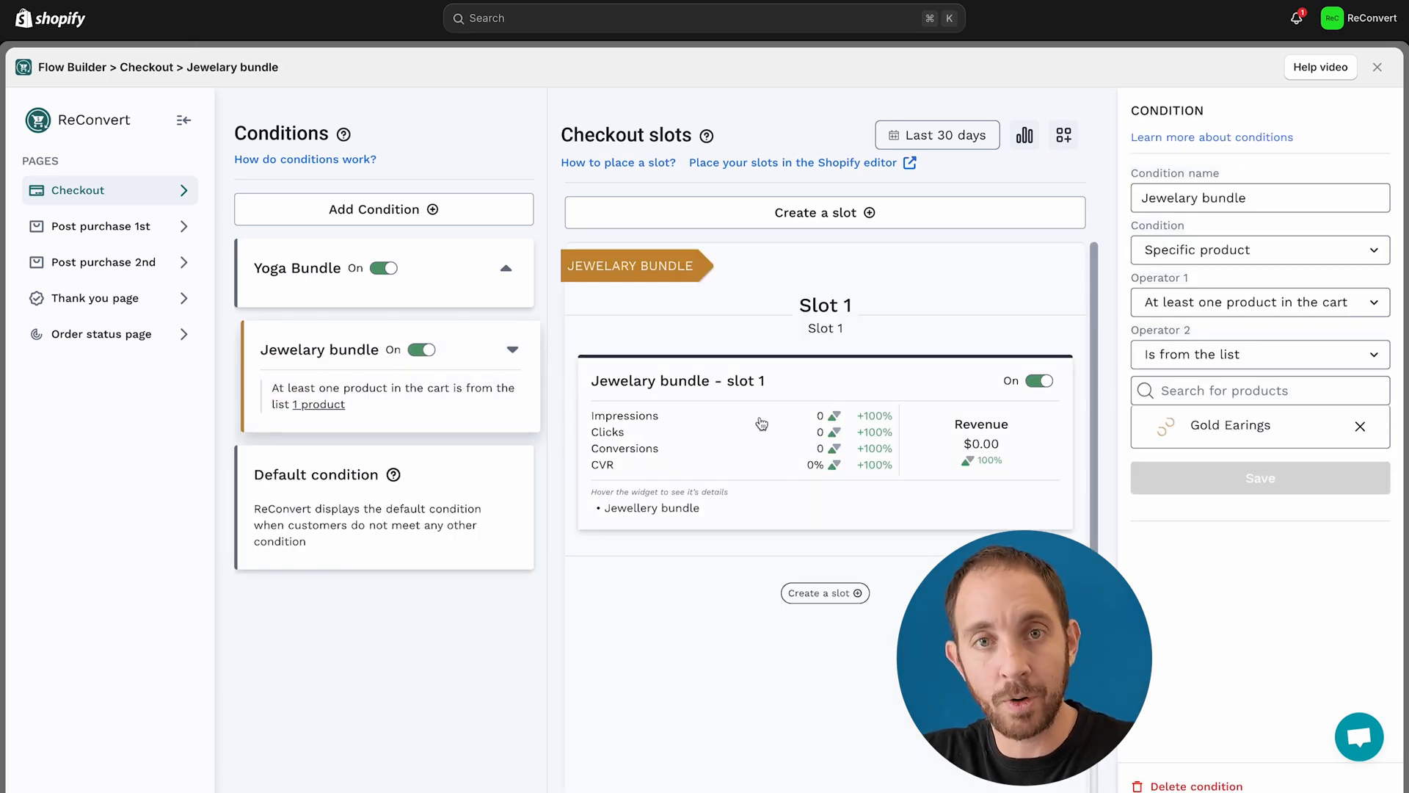
pyautogui.click(345, 274)
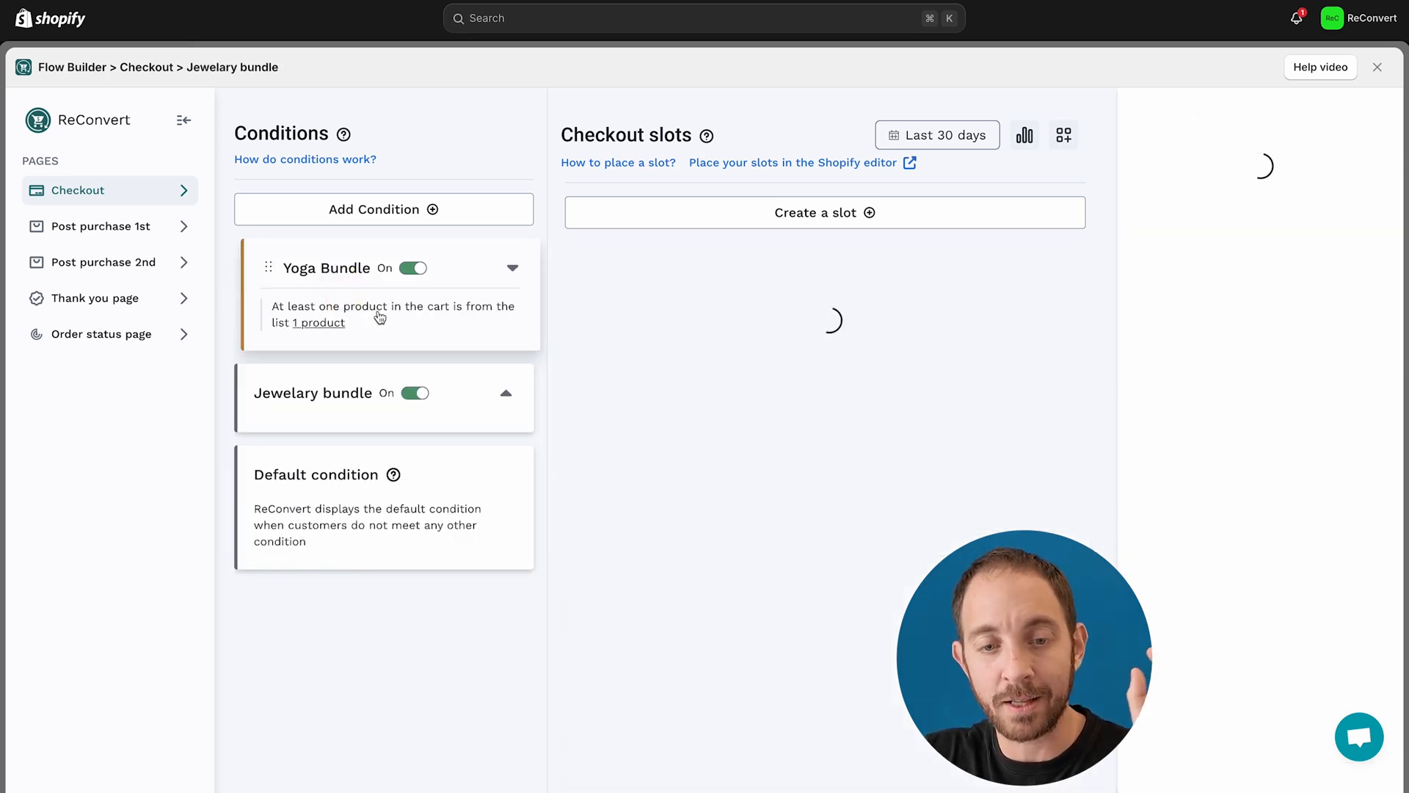
pyautogui.click(763, 445)
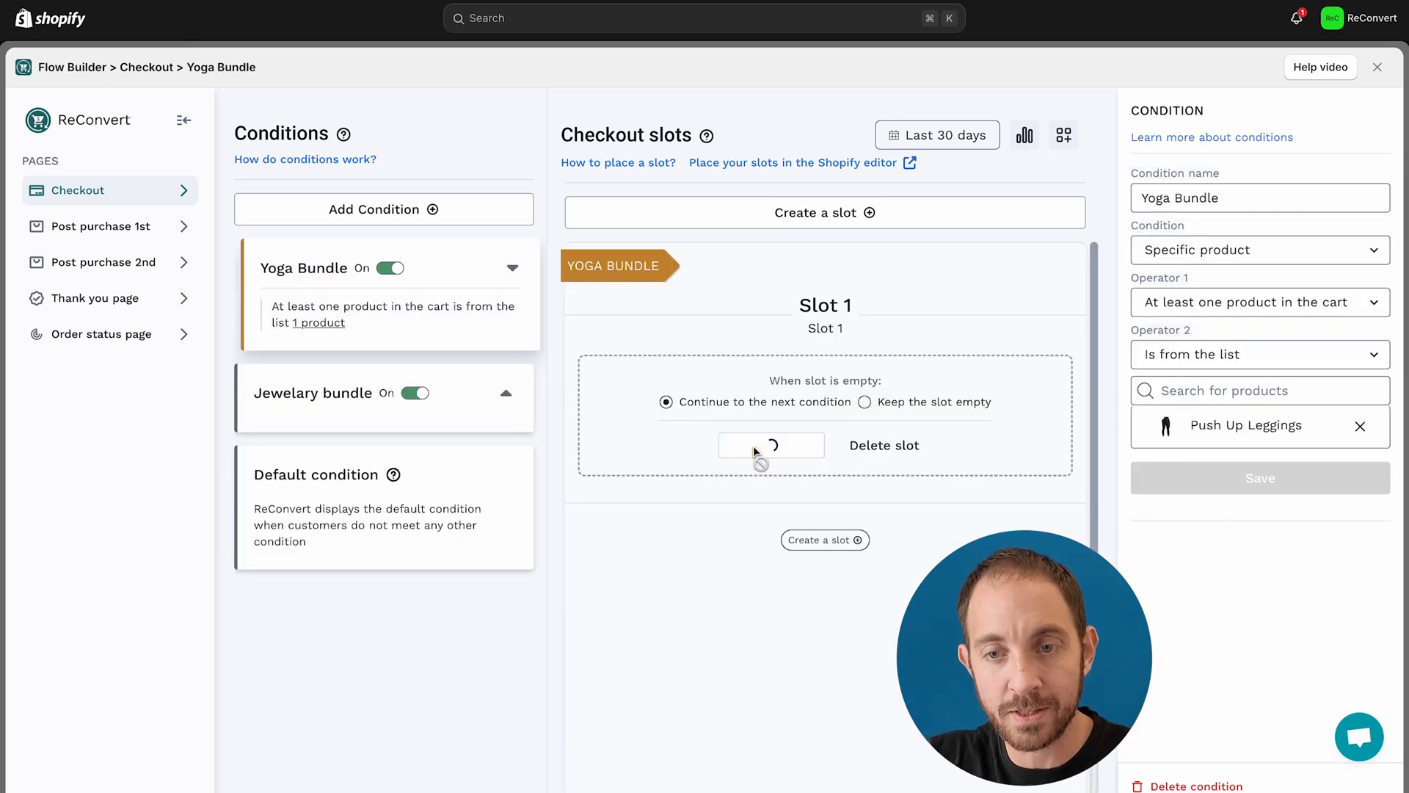
pyautogui.click(1235, 785)
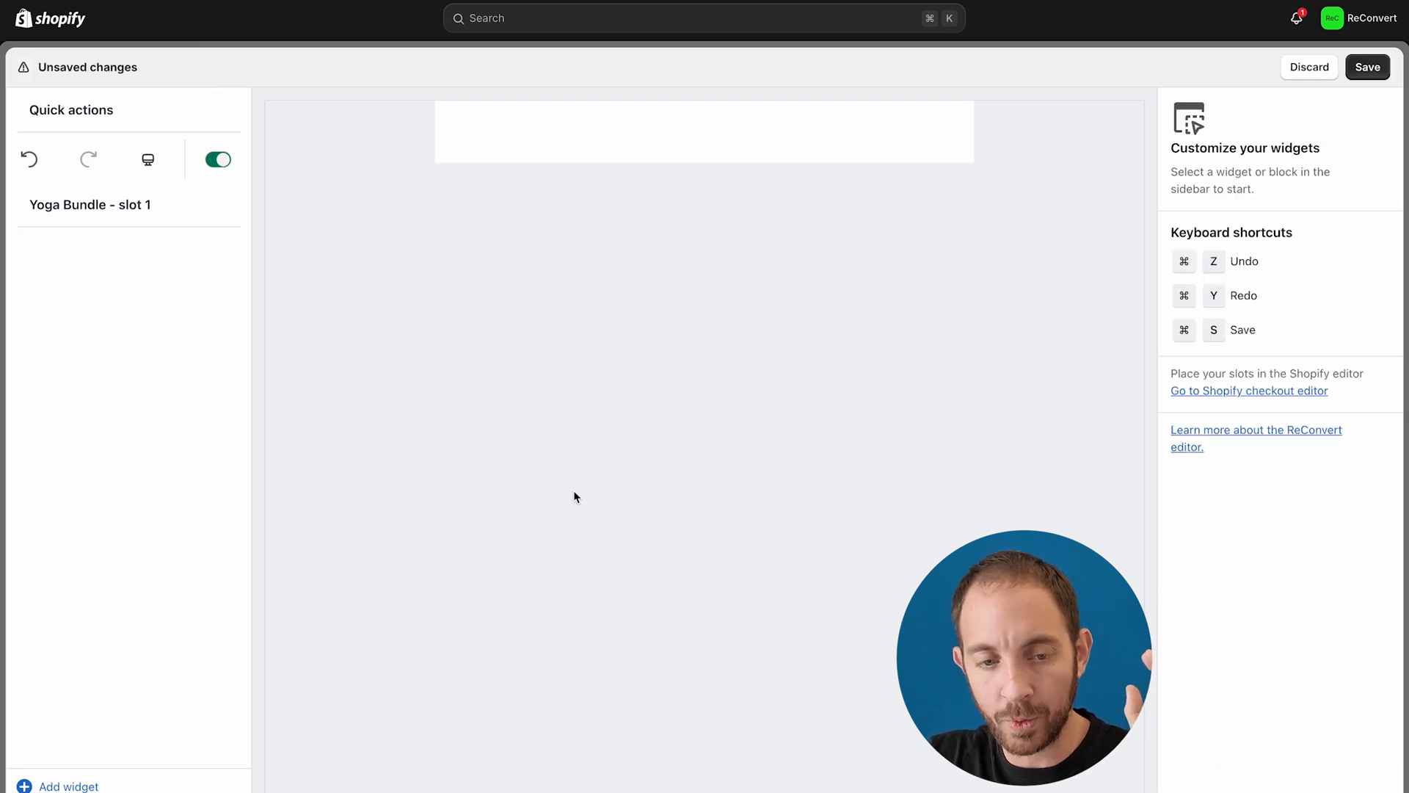
pyautogui.click(88, 782)
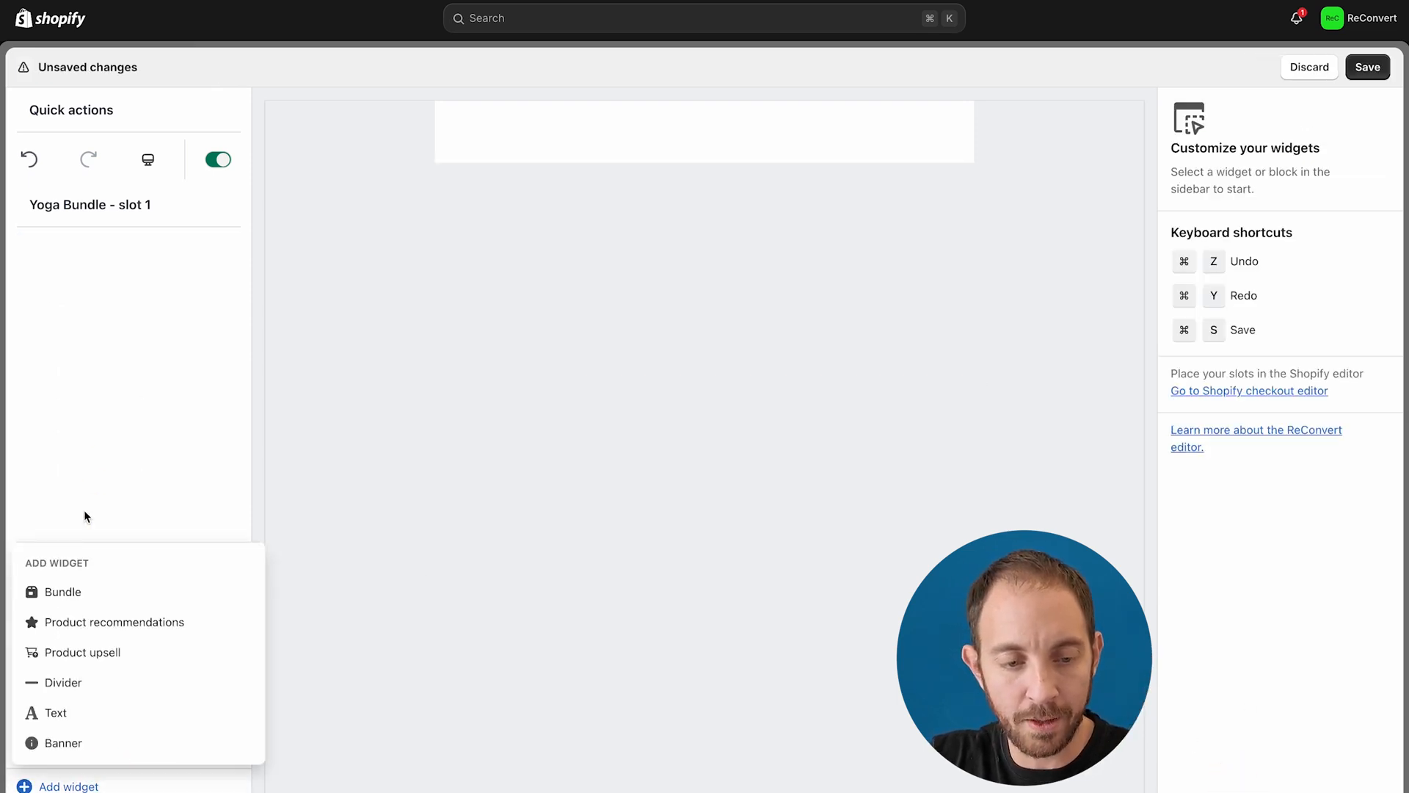
pyautogui.click(69, 591)
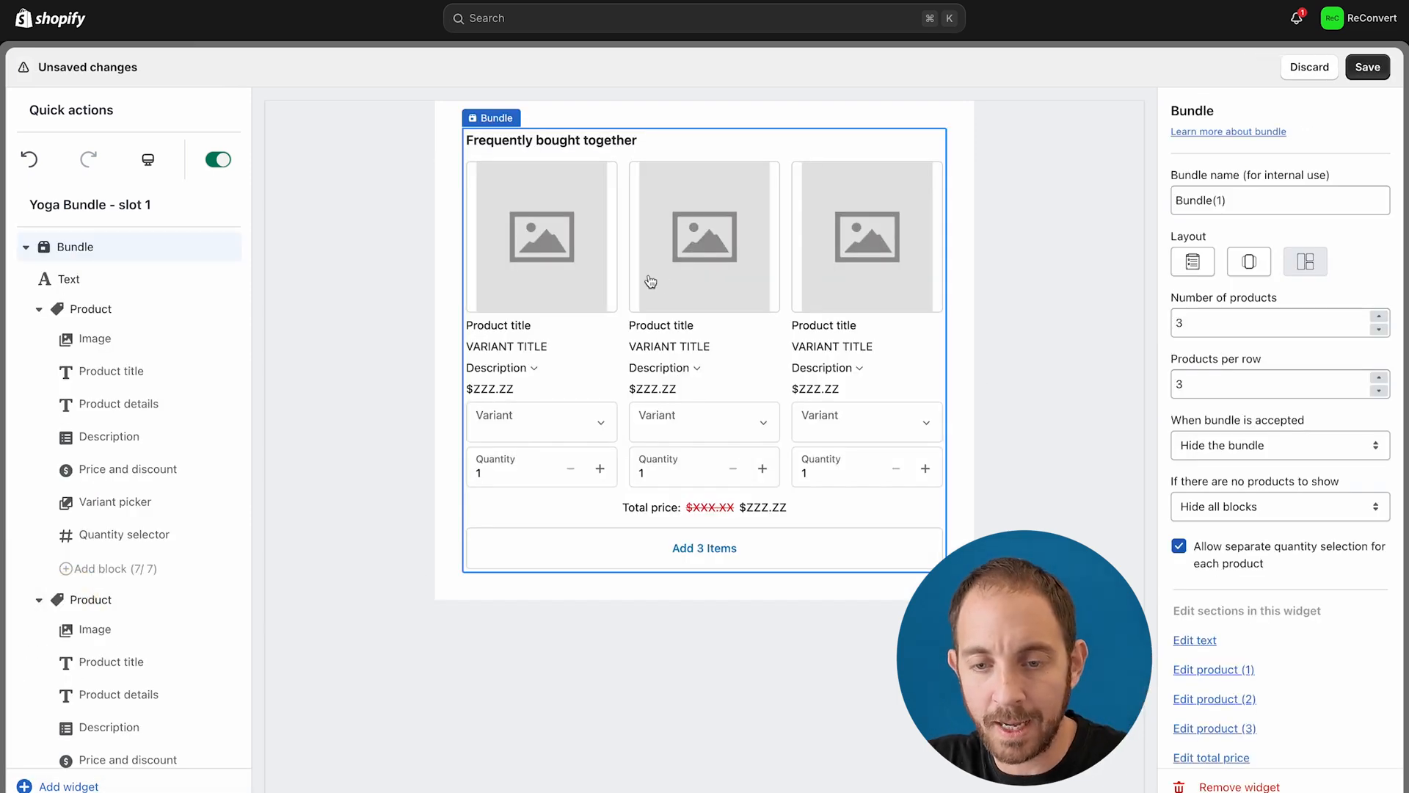
# Set the bundle's number of products to 2 and its products per row to 2.
pyautogui.click(1380, 329)
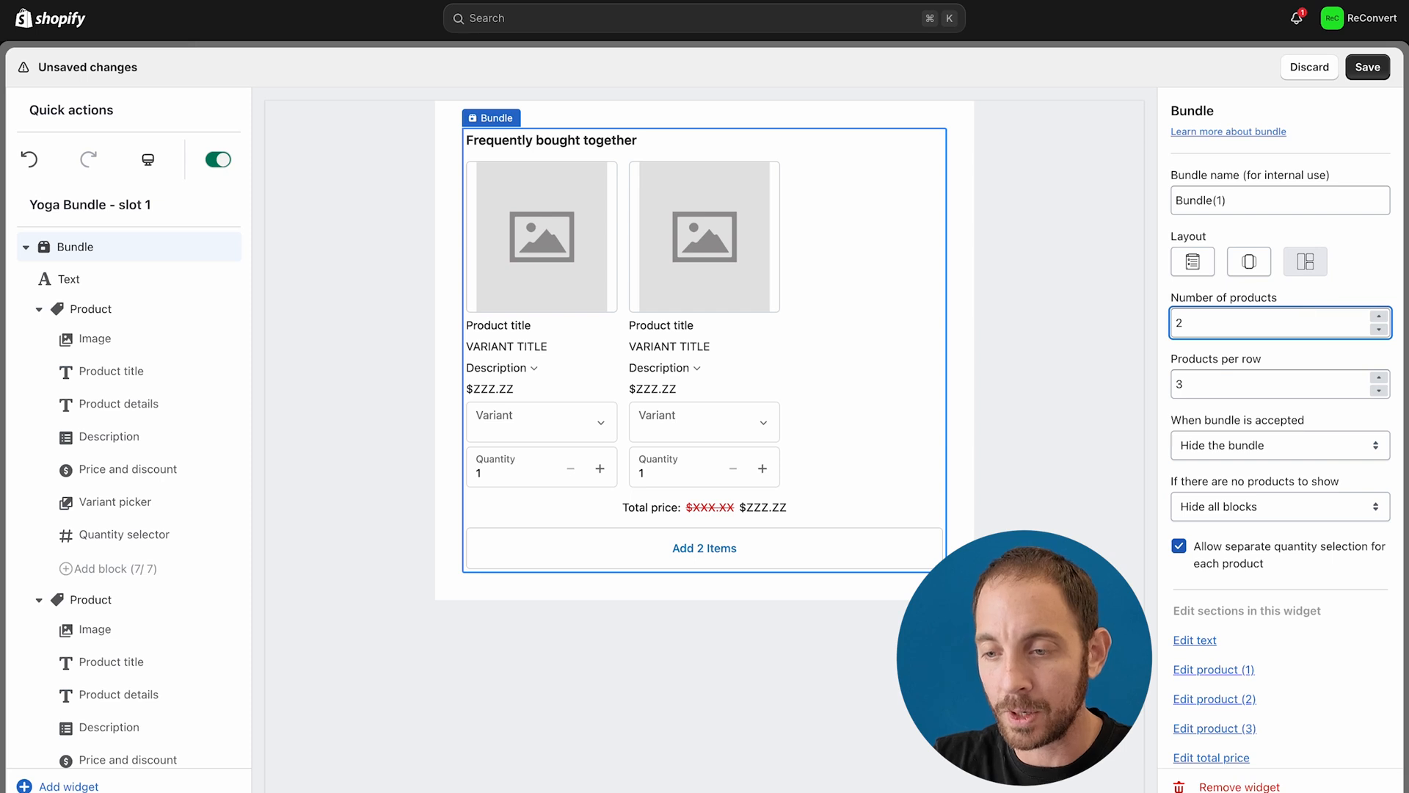
pyautogui.click(1381, 378)
pyautogui.doubleClick(1380, 390)
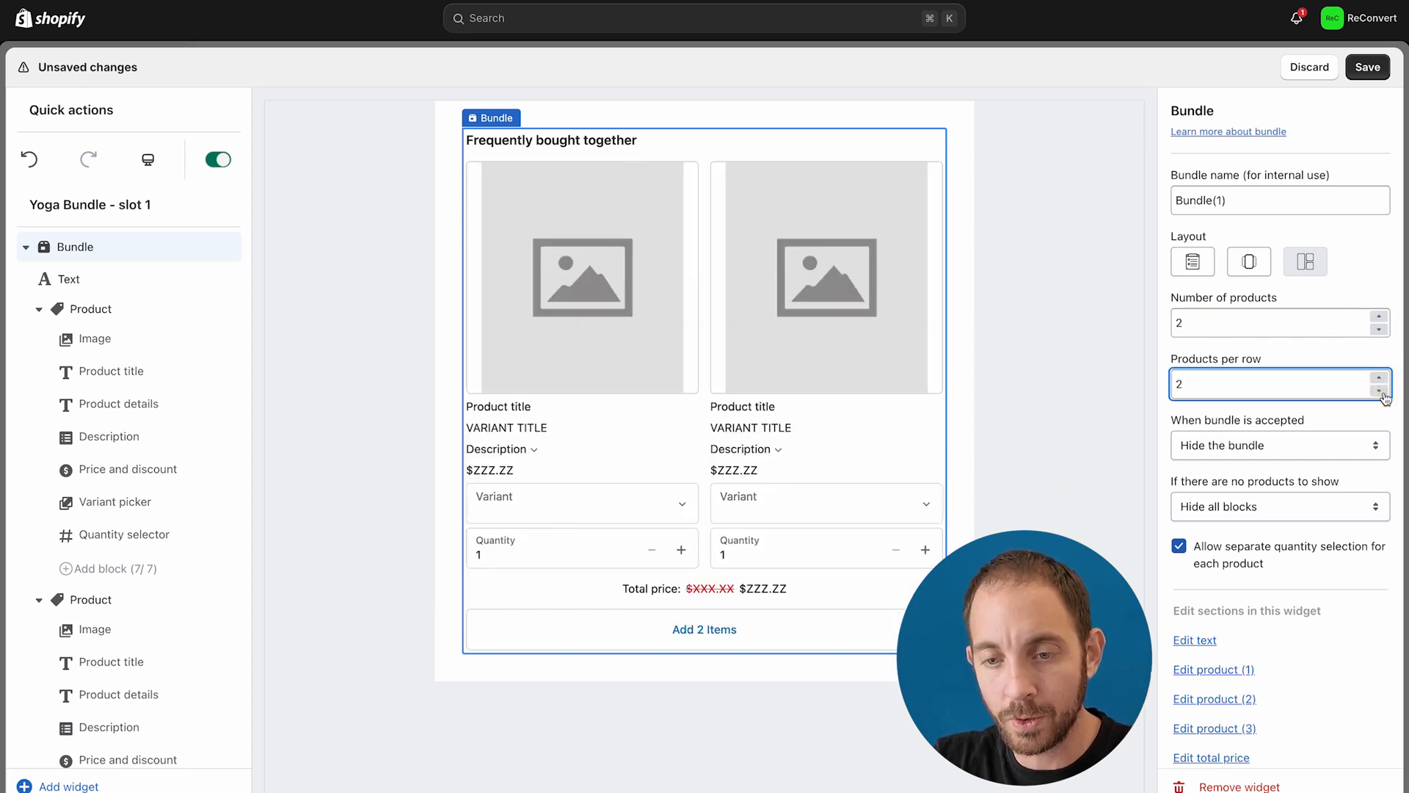
pyautogui.click(646, 147)
pyautogui.click(1379, 257)
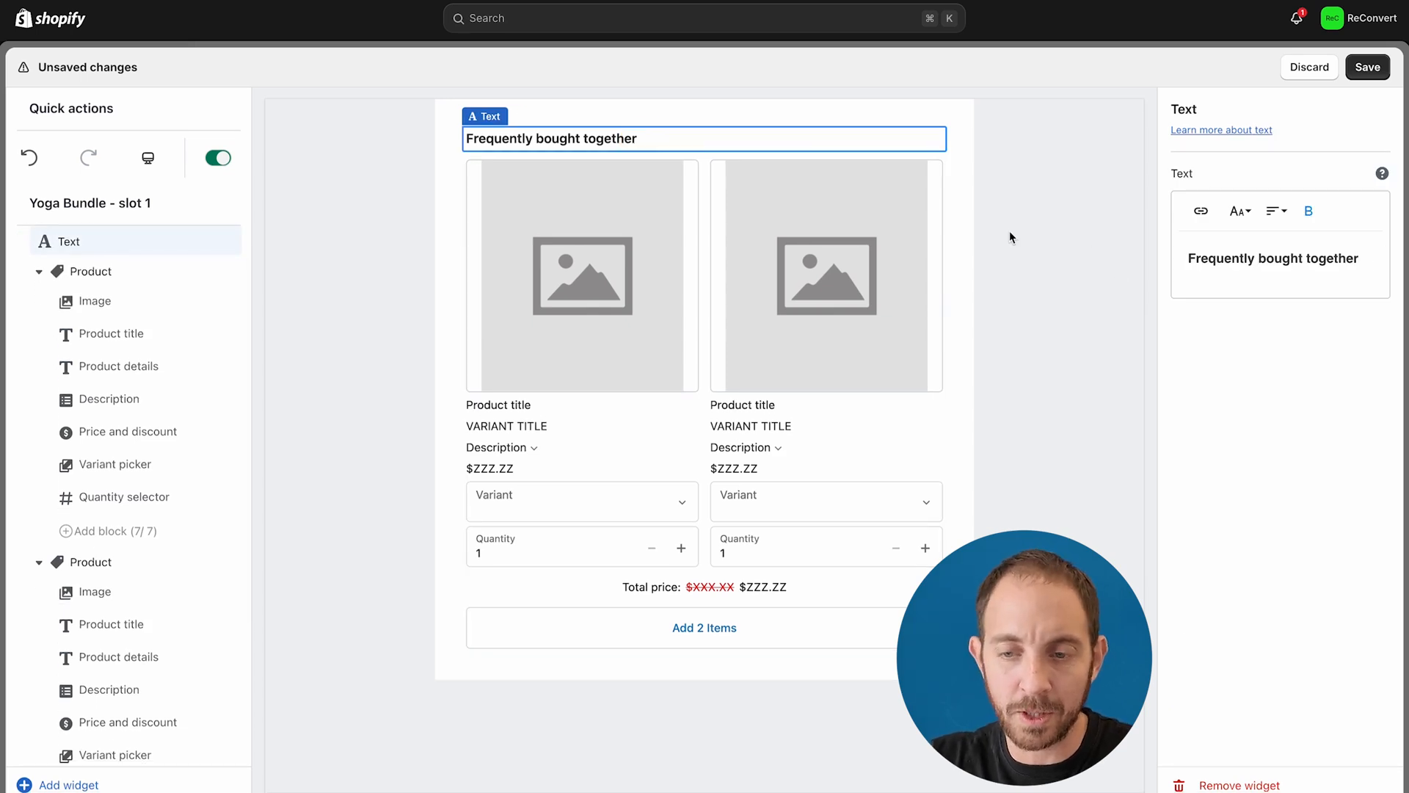
# Set the bundle's first product to display a specific product, choosing Yoga Mat as the featured product.
pyautogui.click(638, 308)
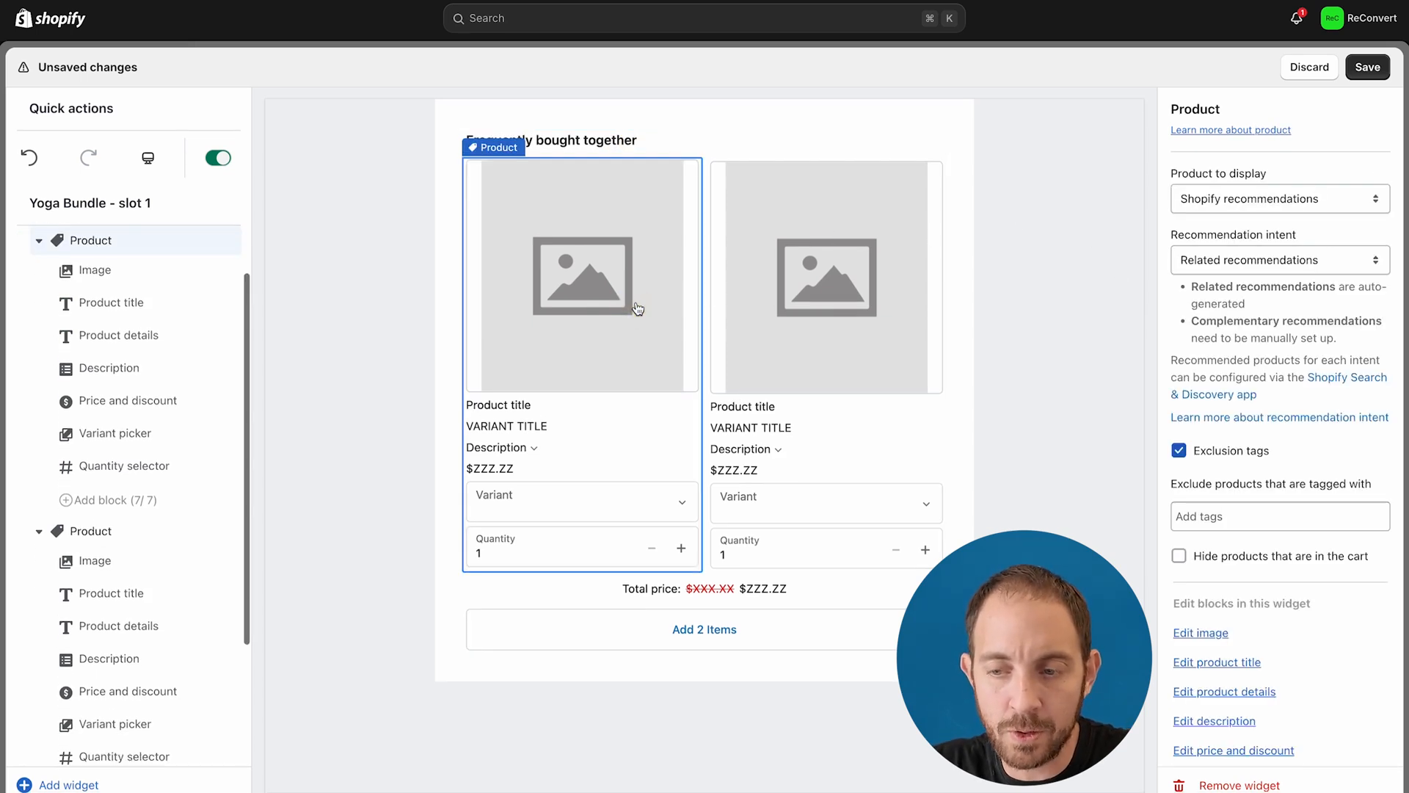
pyautogui.click(1198, 199)
pyautogui.click(1196, 217)
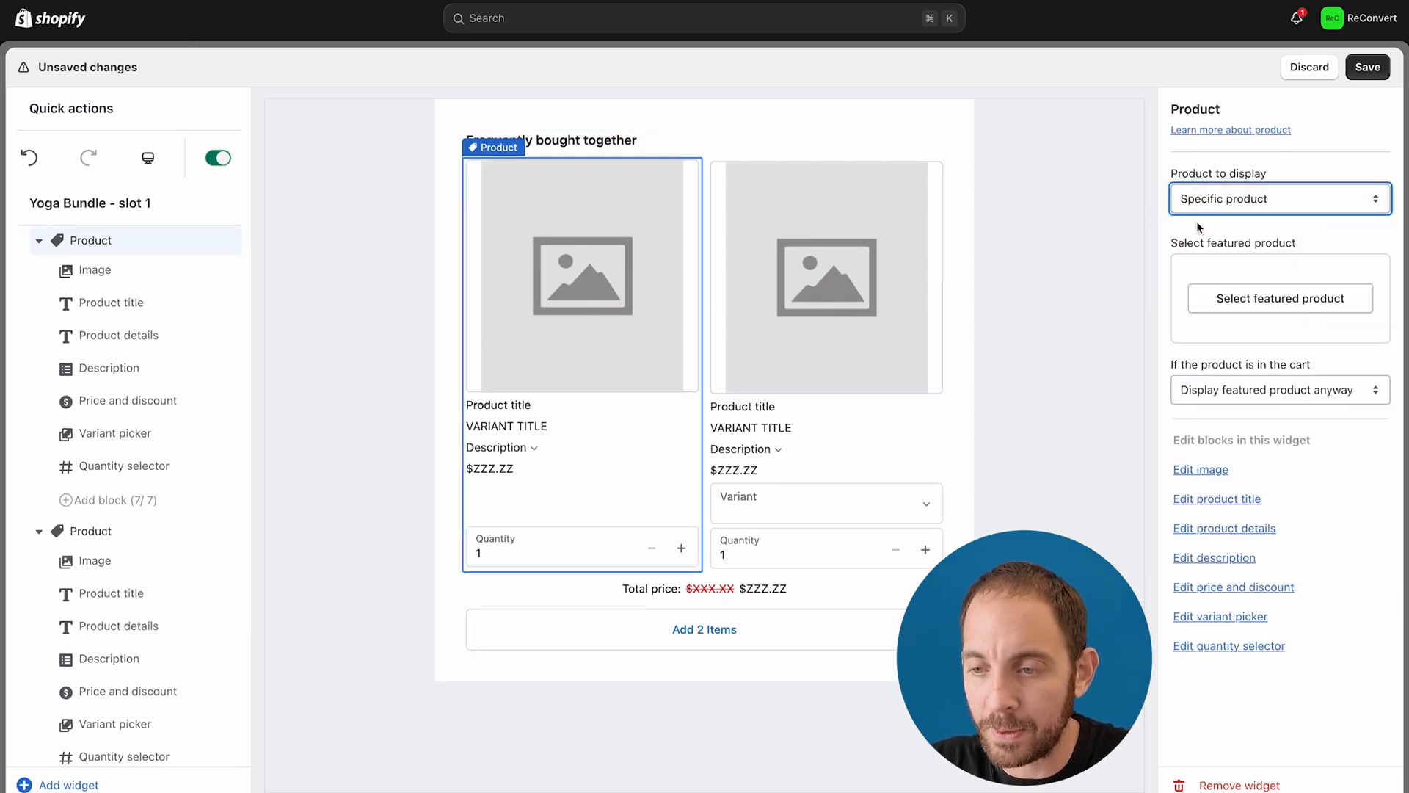
pyautogui.click(1252, 307)
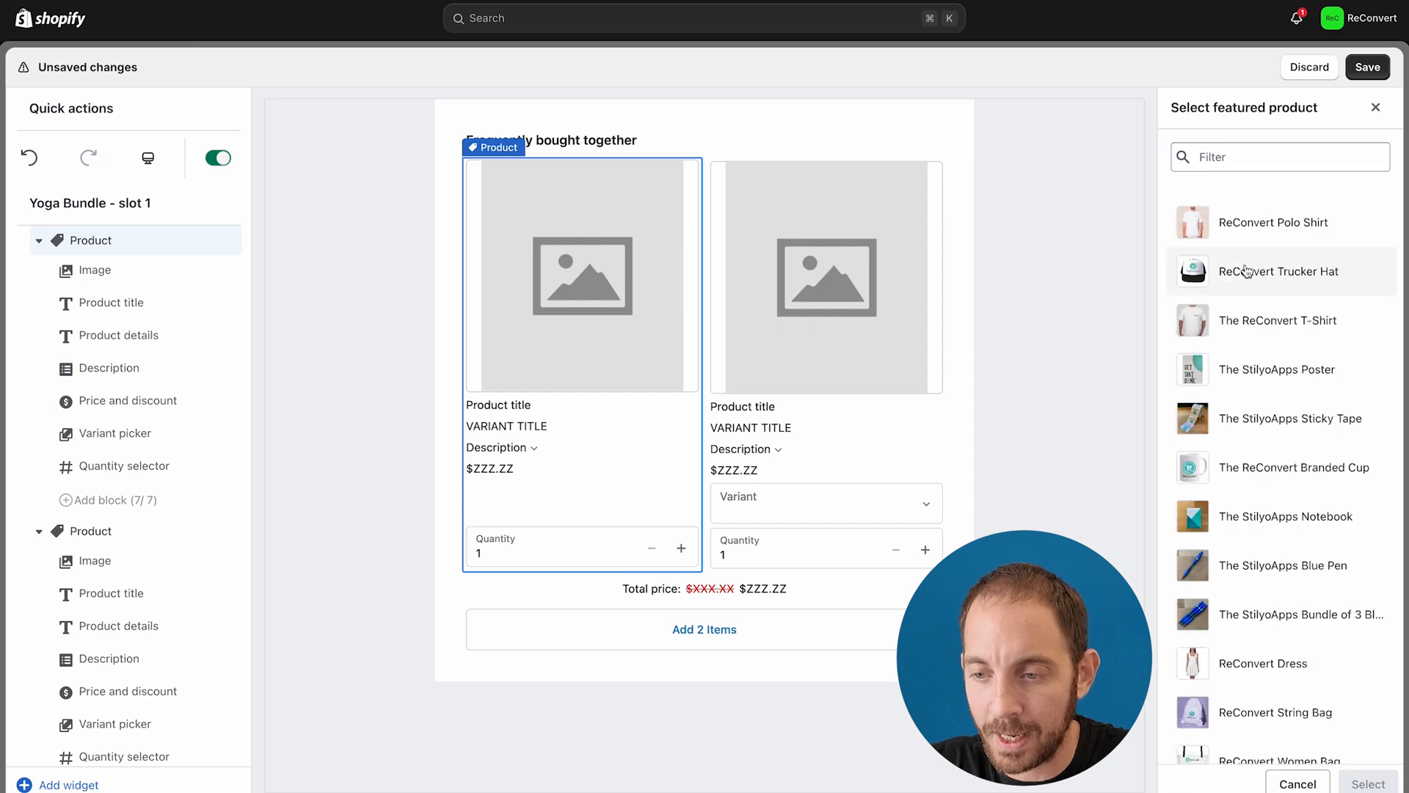
pyautogui.click(1242, 162)
pyautogui.write('mat')
pyautogui.click(1233, 270)
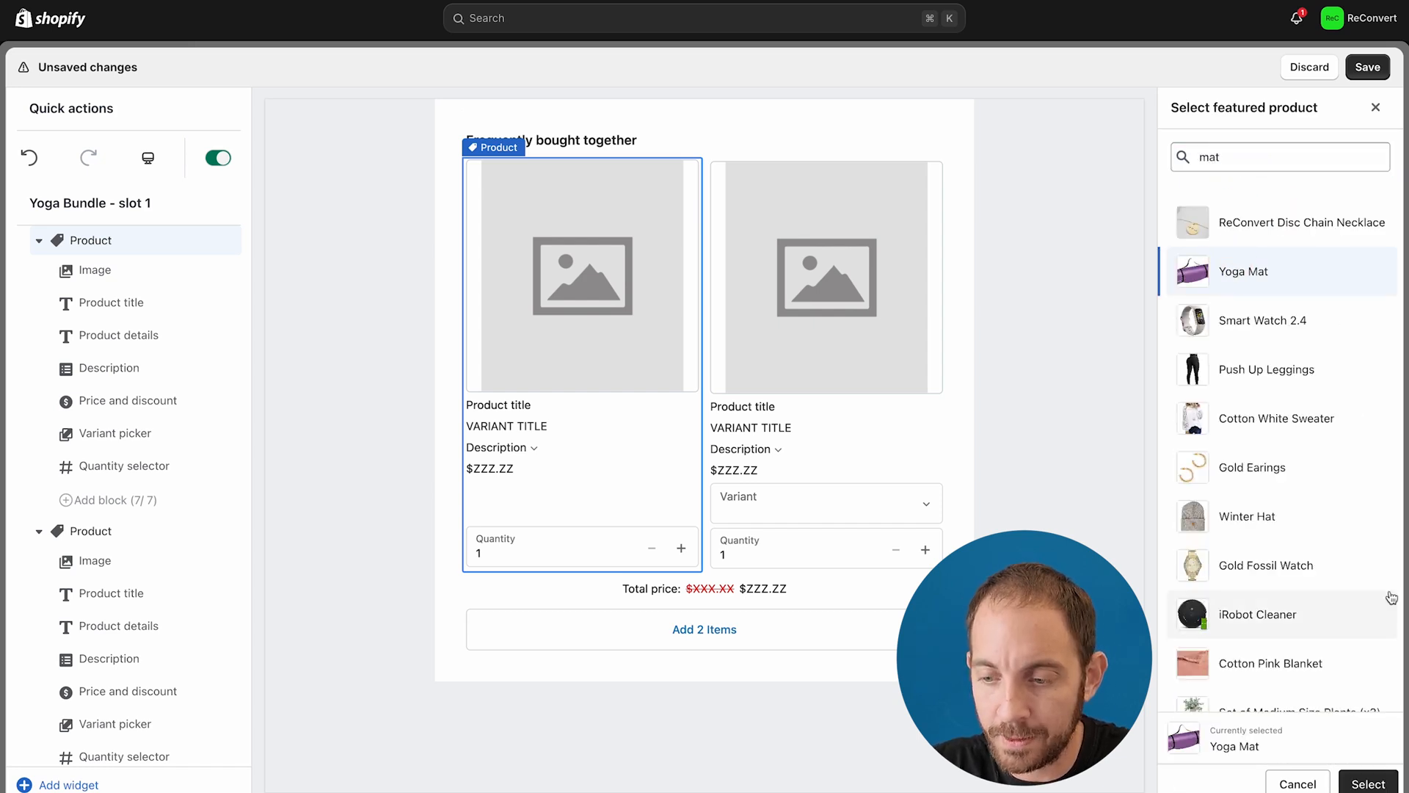
# Set the bundle's second product to the specific product ReConvert String Bag and save the Yoga Bundle slot.
pyautogui.click(829, 330)
pyautogui.click(1211, 199)
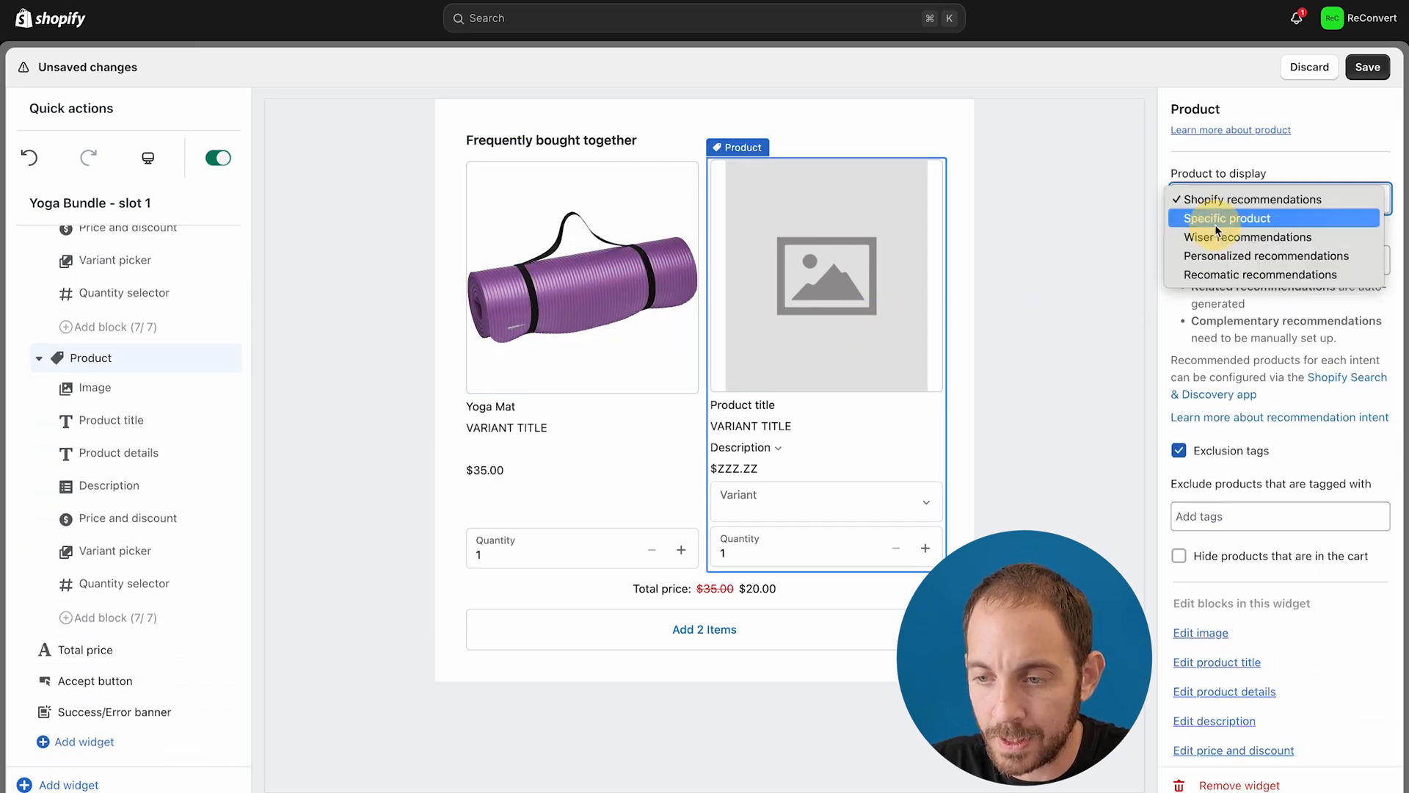
pyautogui.click(1214, 218)
pyautogui.click(1230, 297)
pyautogui.click(1248, 481)
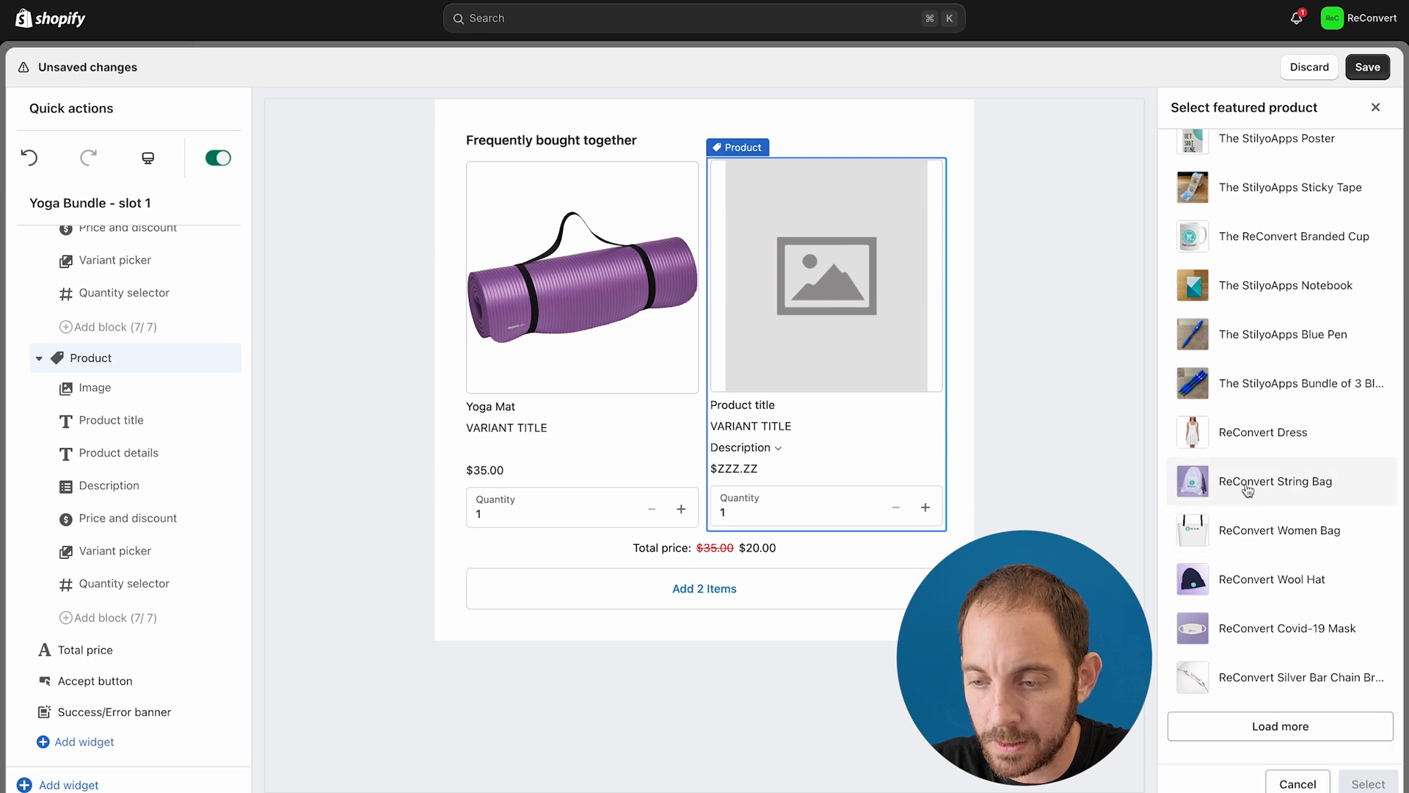
pyautogui.click(1367, 783)
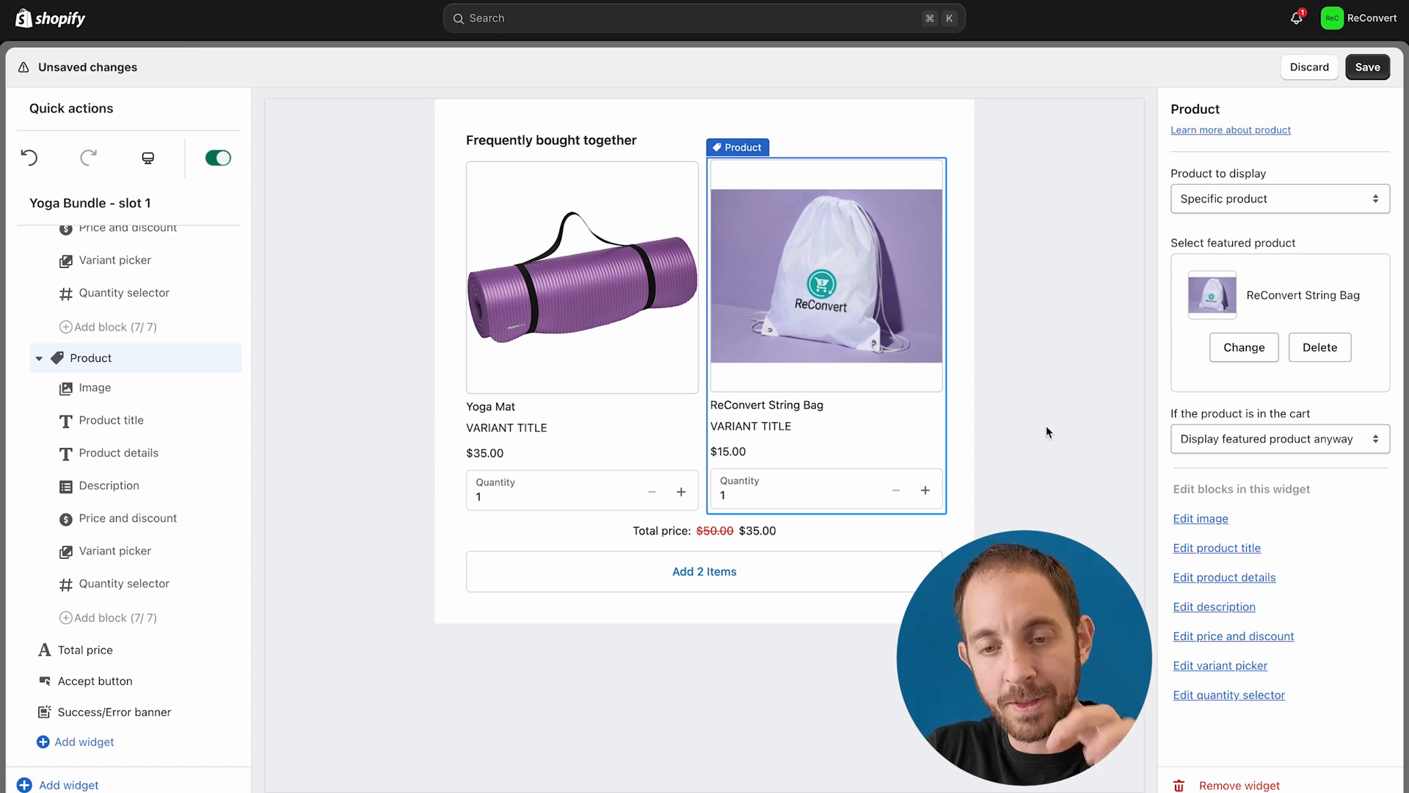
pyautogui.click(1376, 68)
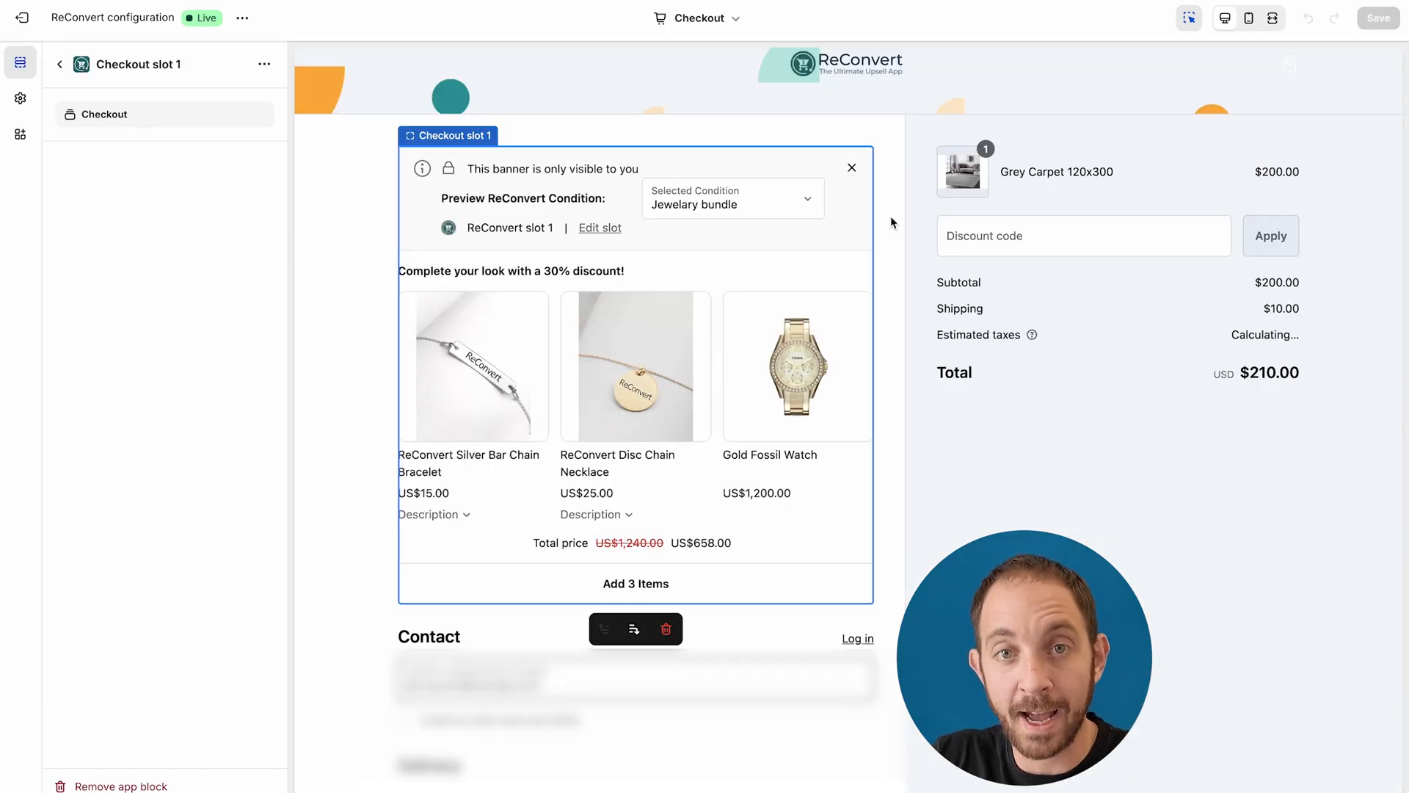
# Preview Checkout slot 1 in the Shopify checkout editor with the Yoga Bundle condition and the Default condition.
pyautogui.click(747, 210)
pyautogui.click(730, 219)
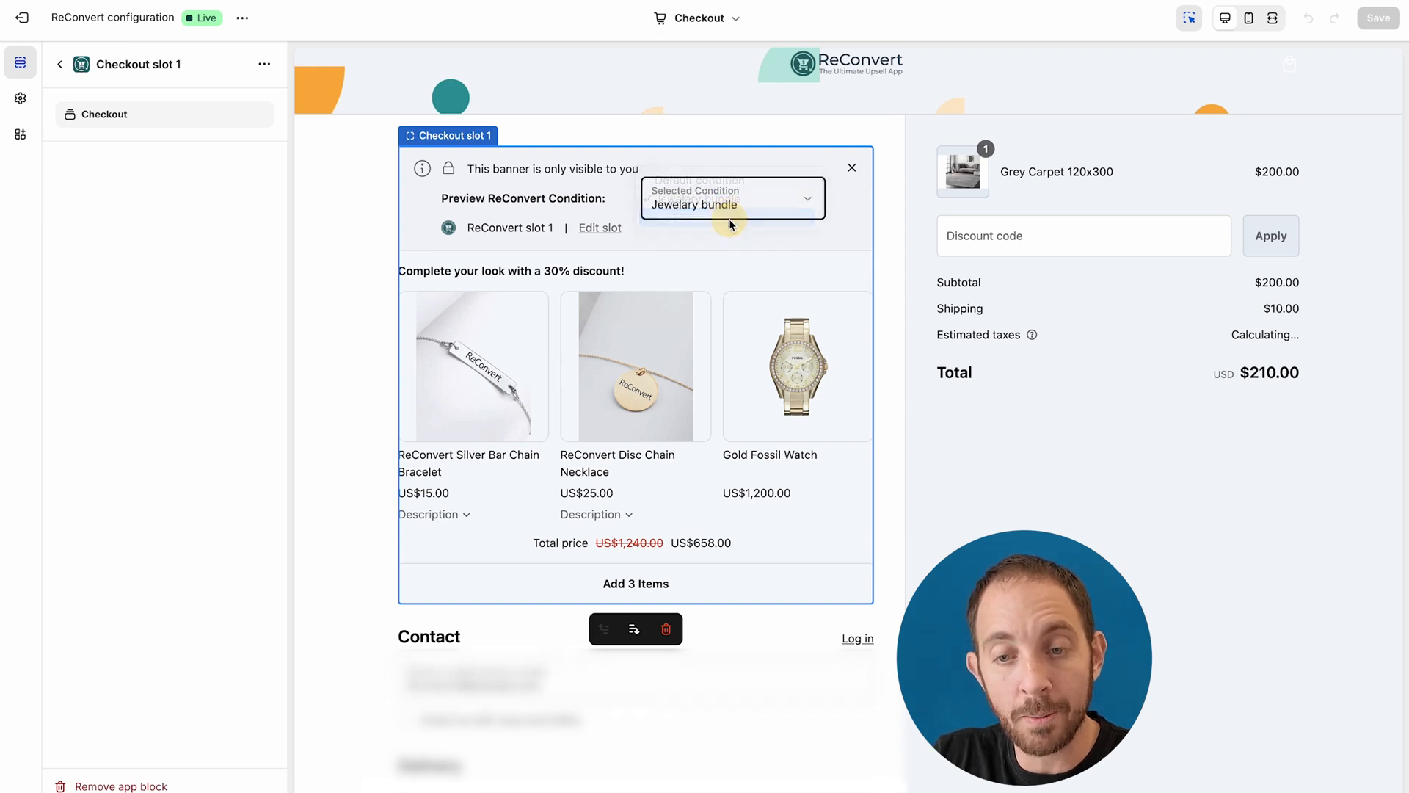
pyautogui.scroll(-1, 874, 328)
pyautogui.click(783, 192)
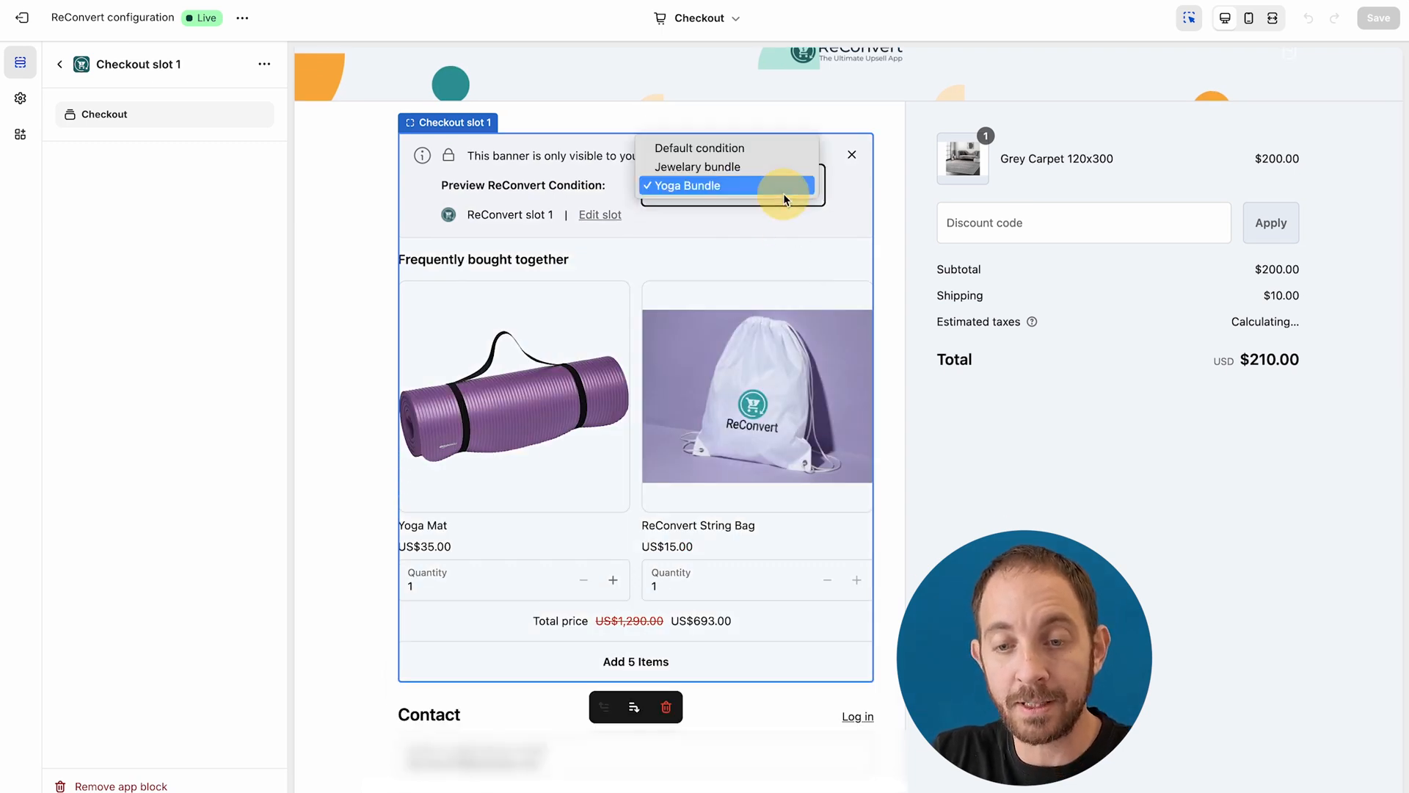
pyautogui.click(755, 149)
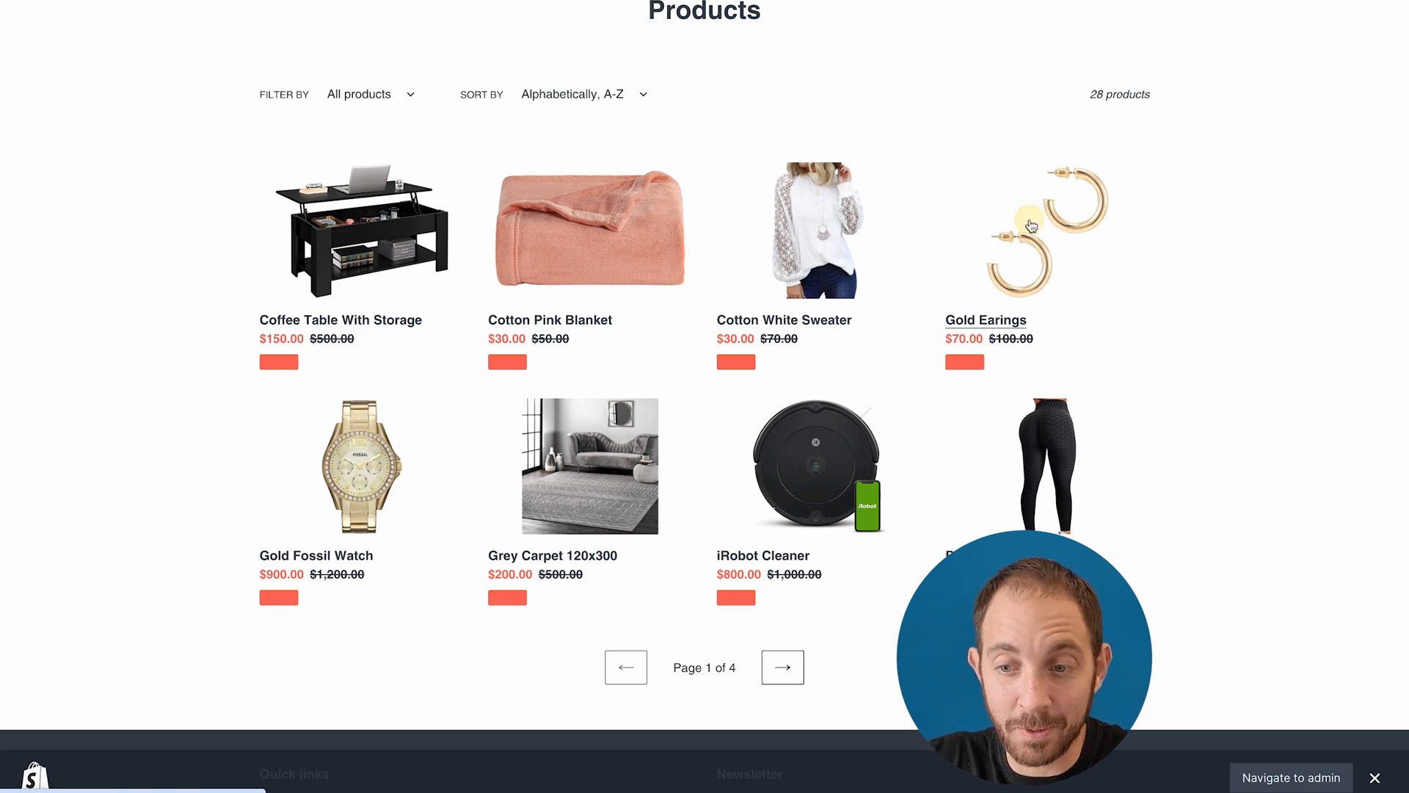
# Buy the Gold Earings directly from the storefront and add the three-item jewellery bundle at checkout.
pyautogui.click(1008, 218)
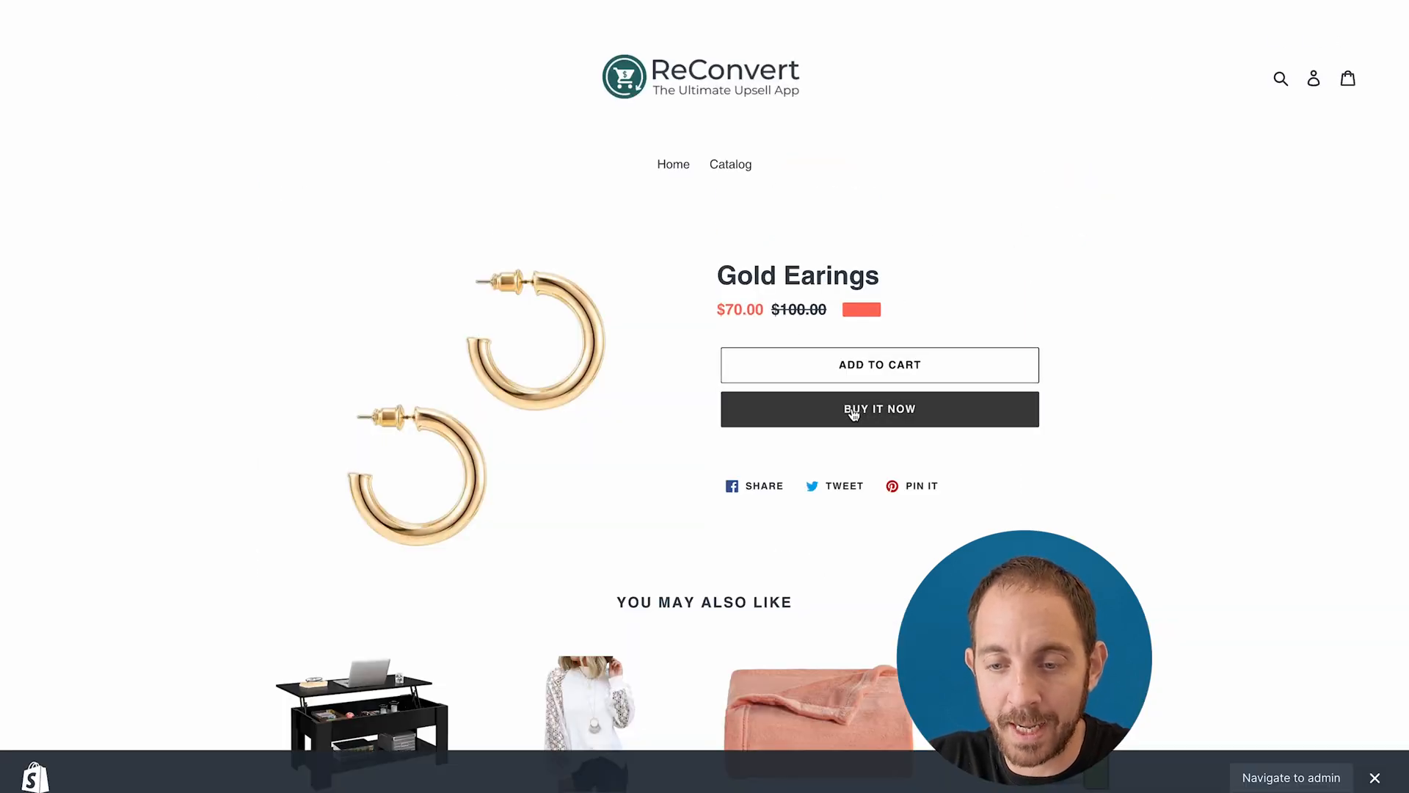
pyautogui.click(854, 410)
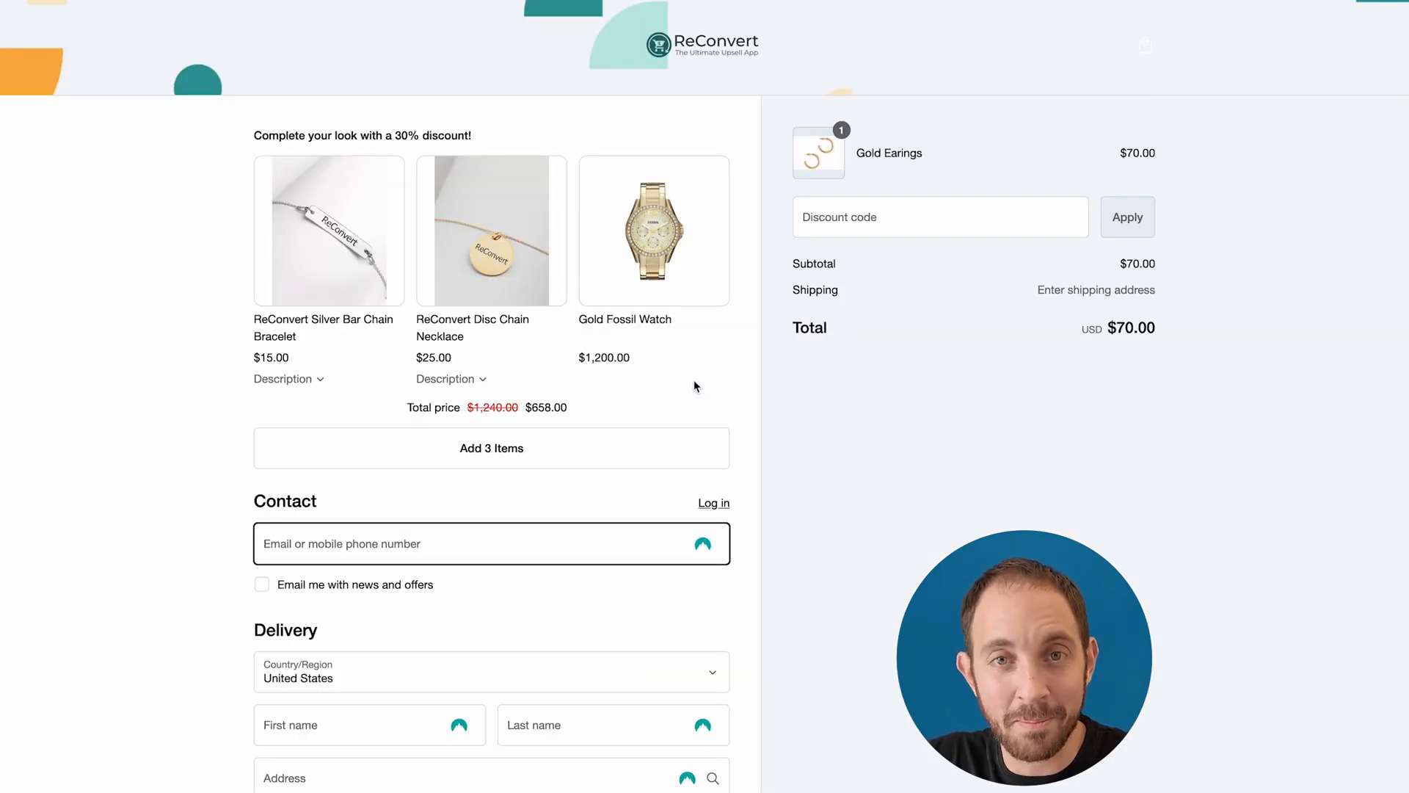
pyautogui.click(524, 452)
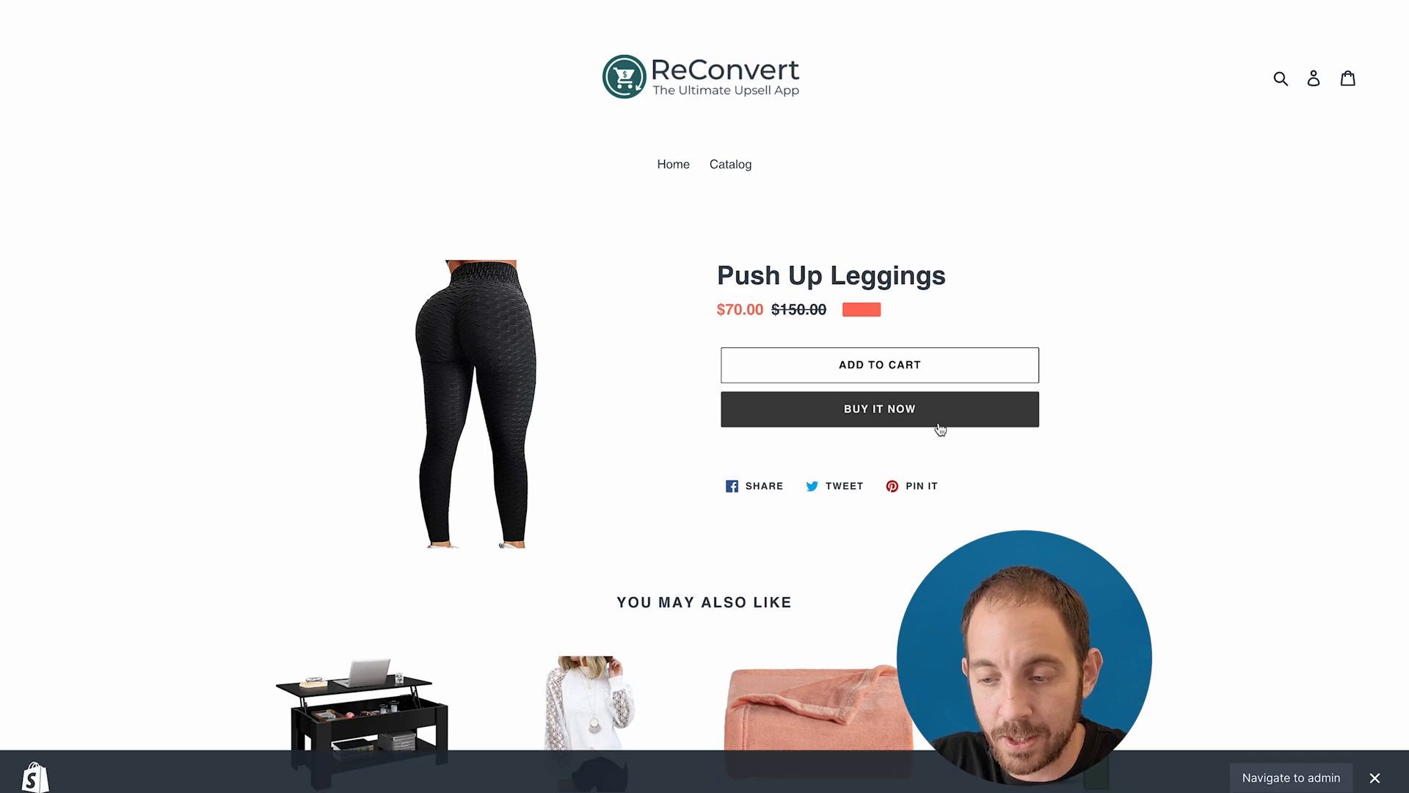
# Check out the Push Up Leggings and add the yoga bundle with the ReConvert String Bag quantity set to 2.
pyautogui.click(940, 429)
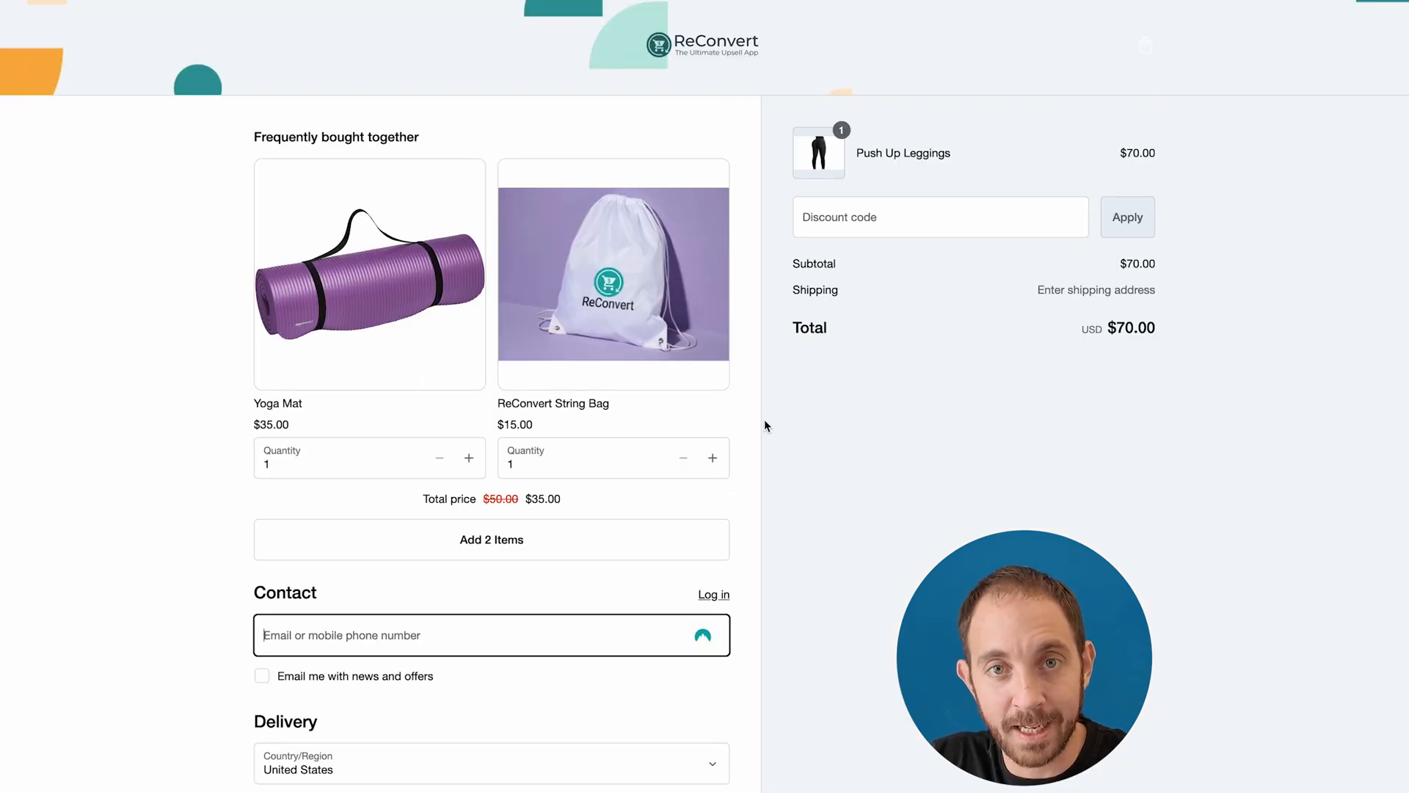
pyautogui.scroll(-1, 772, 433)
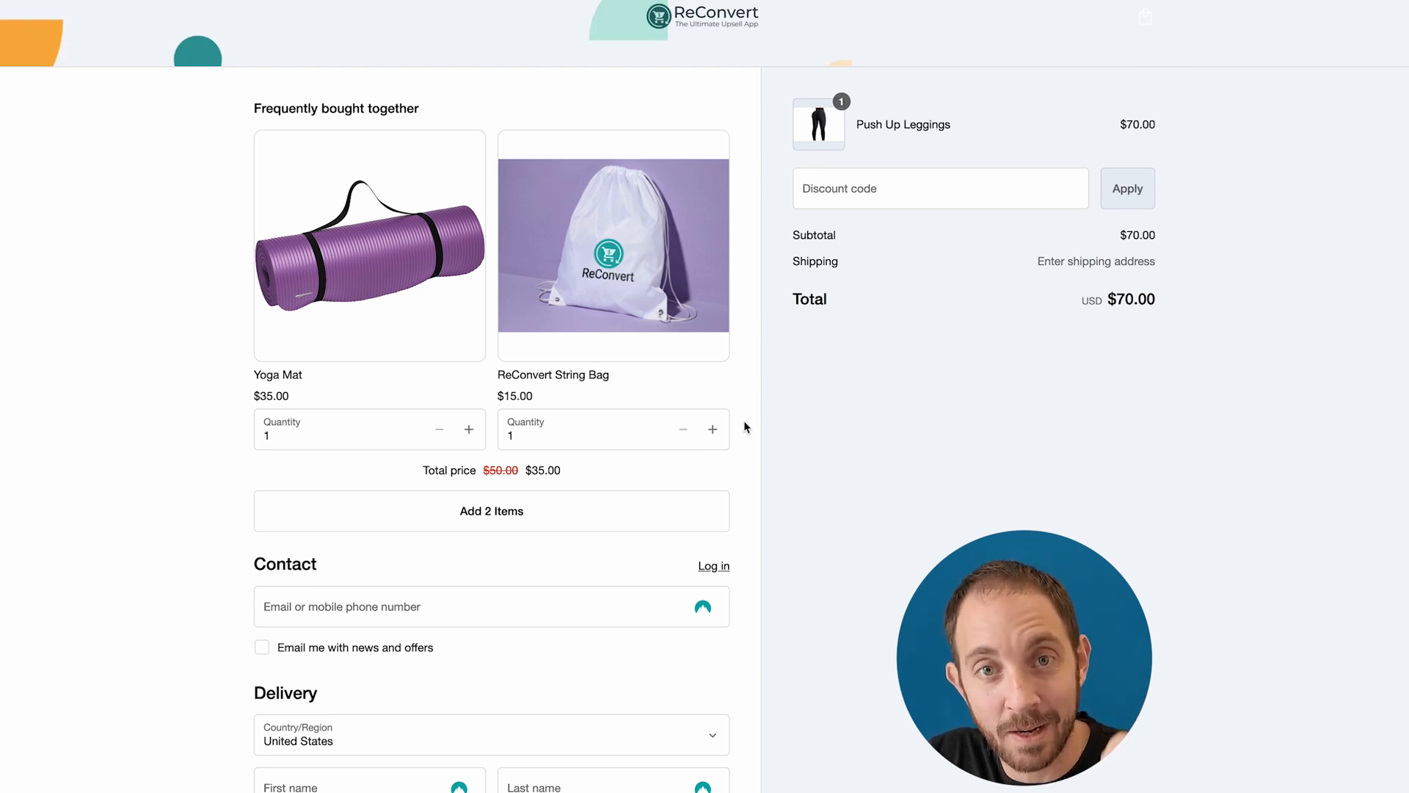
pyautogui.click(713, 431)
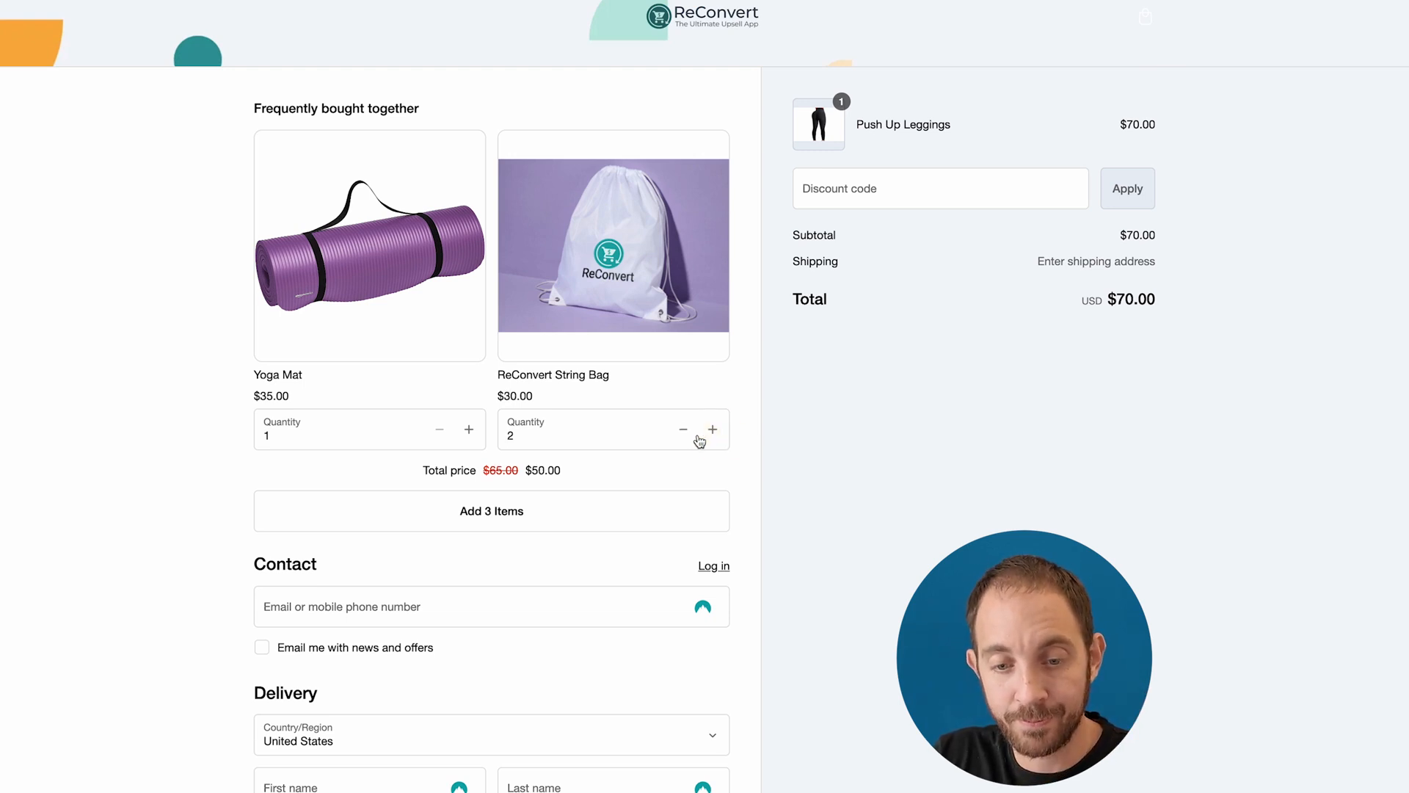
pyautogui.click(552, 511)
# Fill in the customer's contact details from a saved entry and complete the Push Up Leggings order.
pyautogui.click(371, 66)
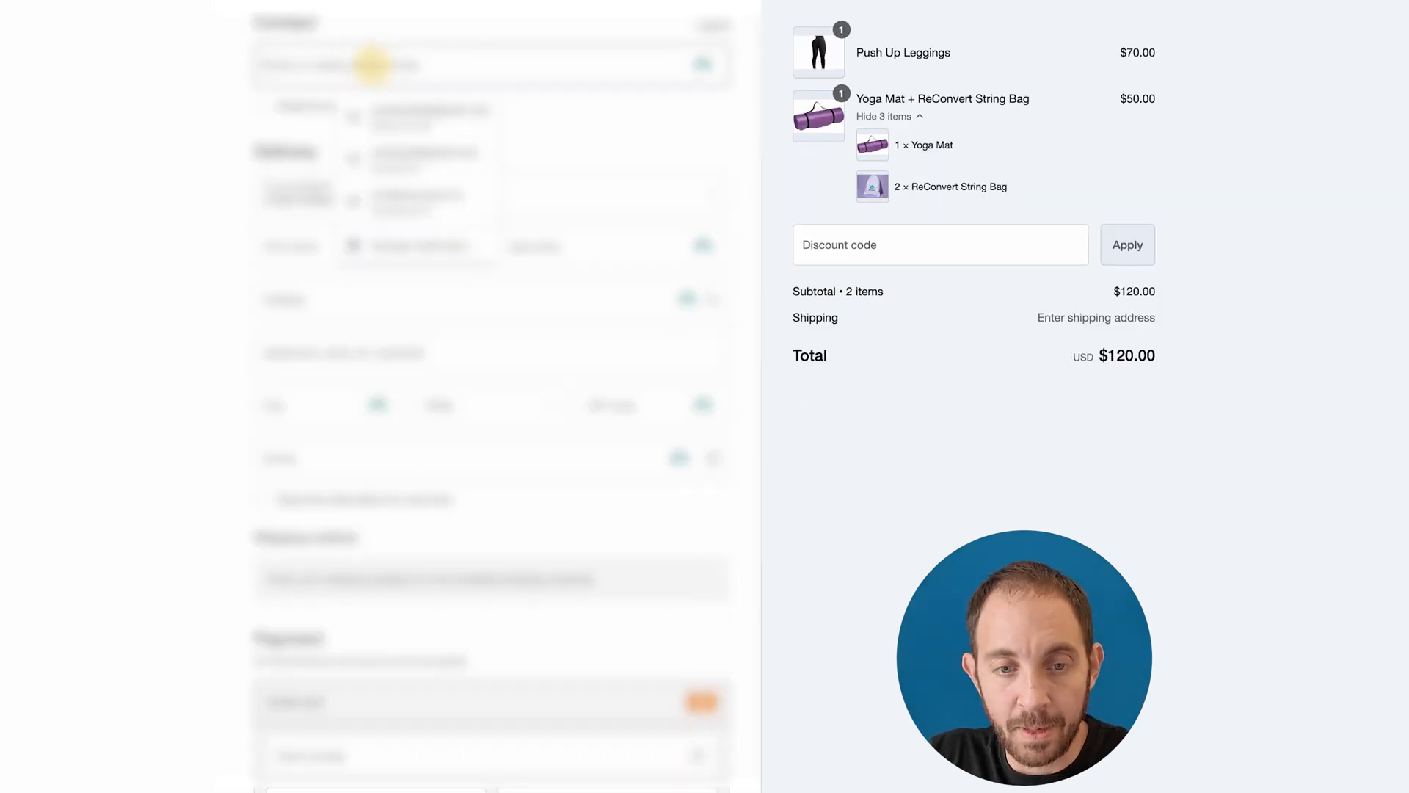
pyautogui.click(434, 147)
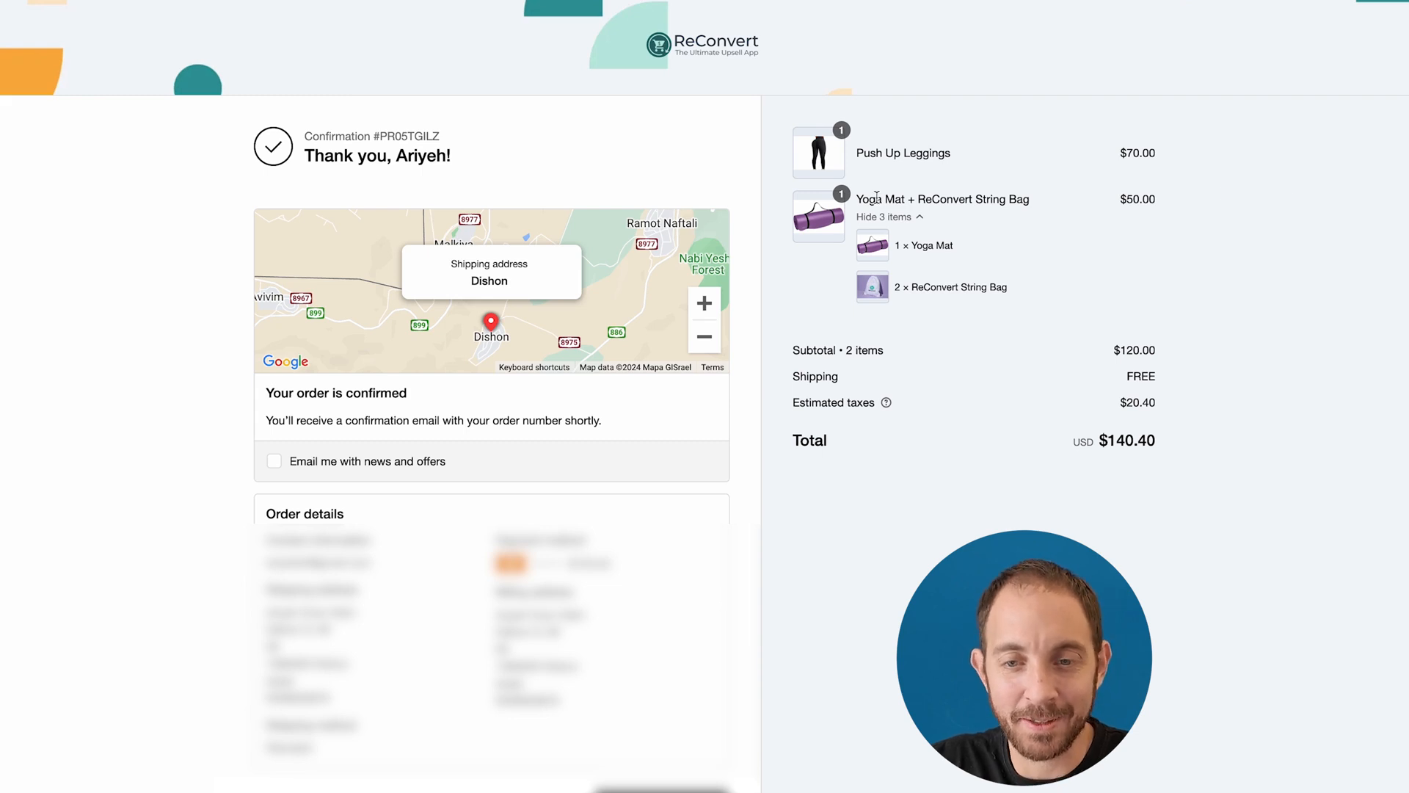
# Return to the store's catalog and start a direct purchase of the Coffee Table With Storage to check its checkout offers.
pyautogui.click(716, 54)
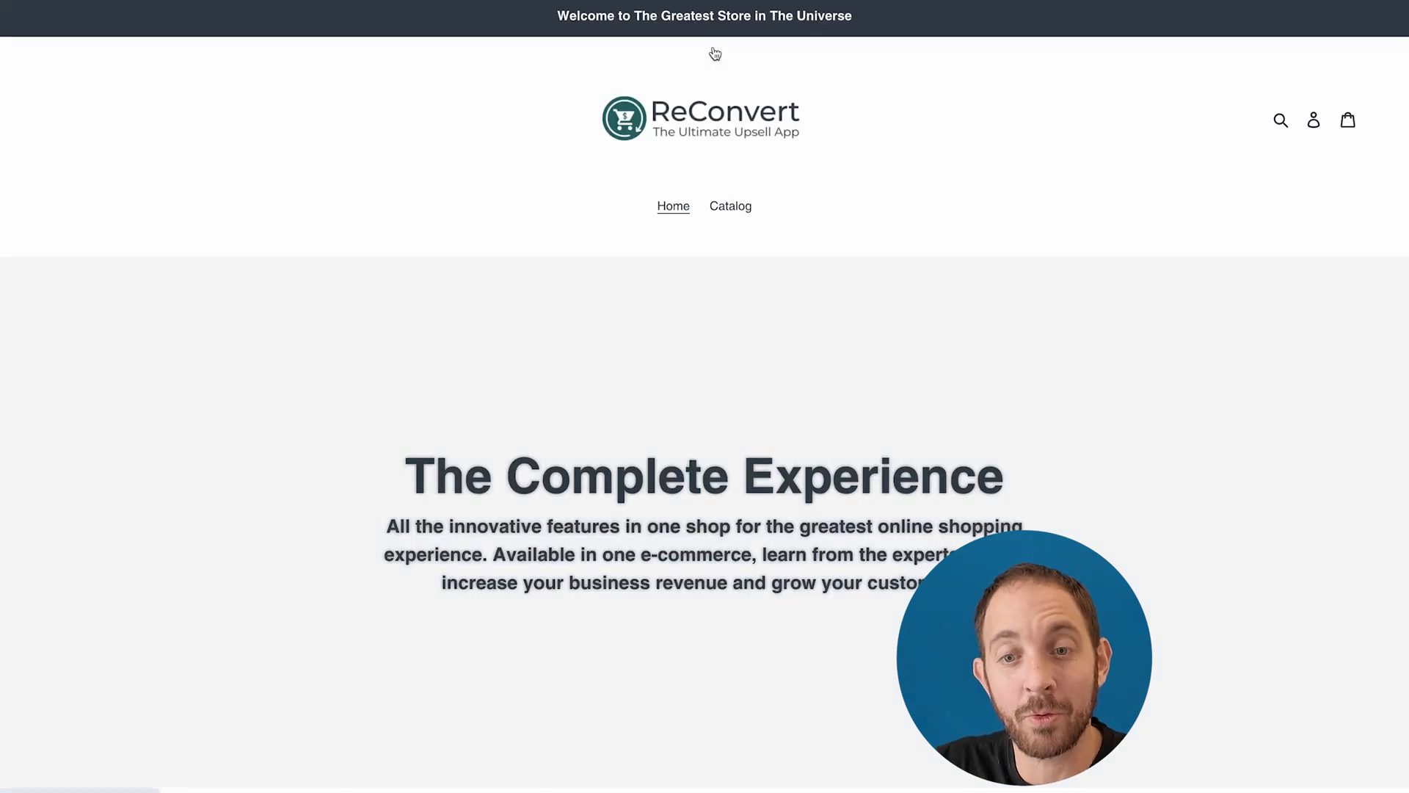
pyautogui.click(739, 206)
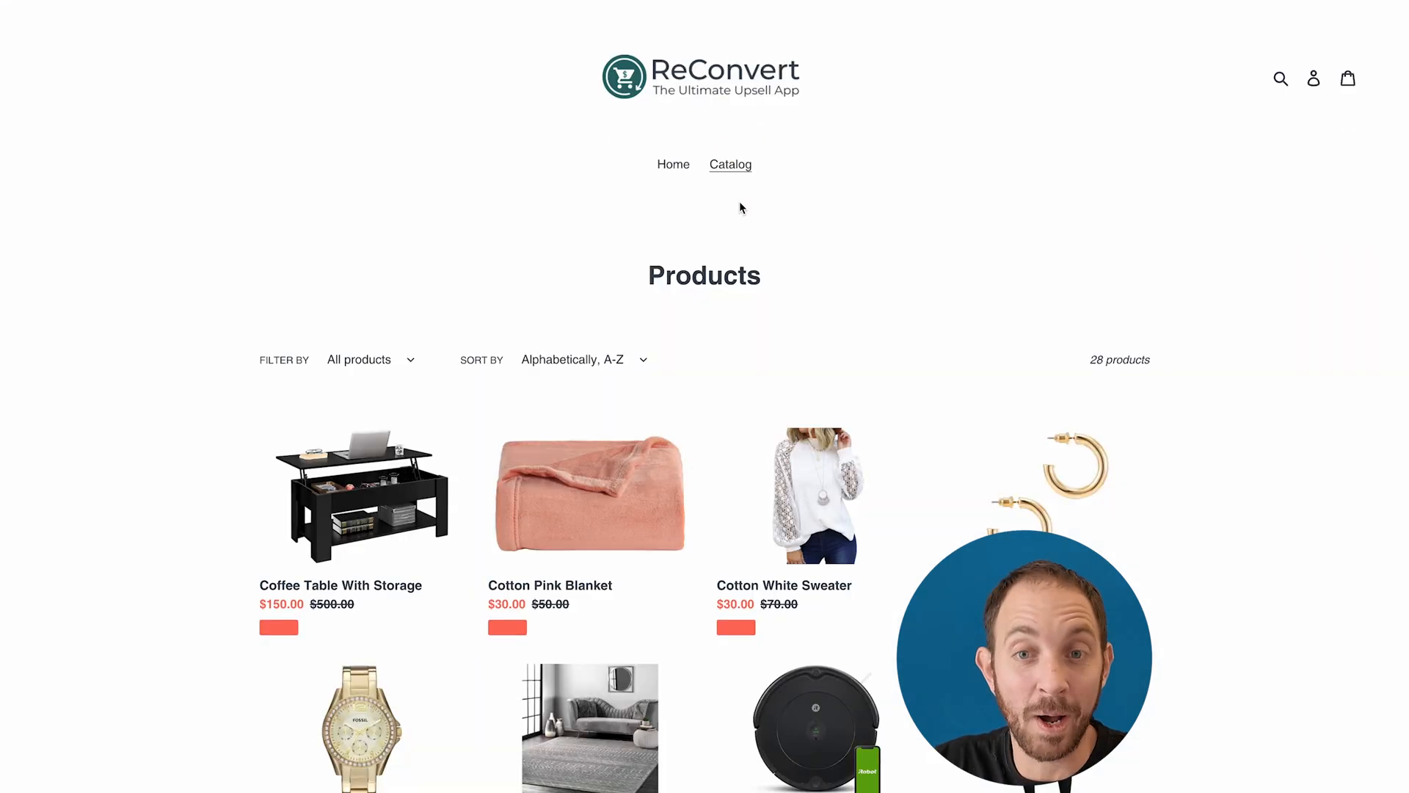
pyautogui.scroll(-3, 744, 282)
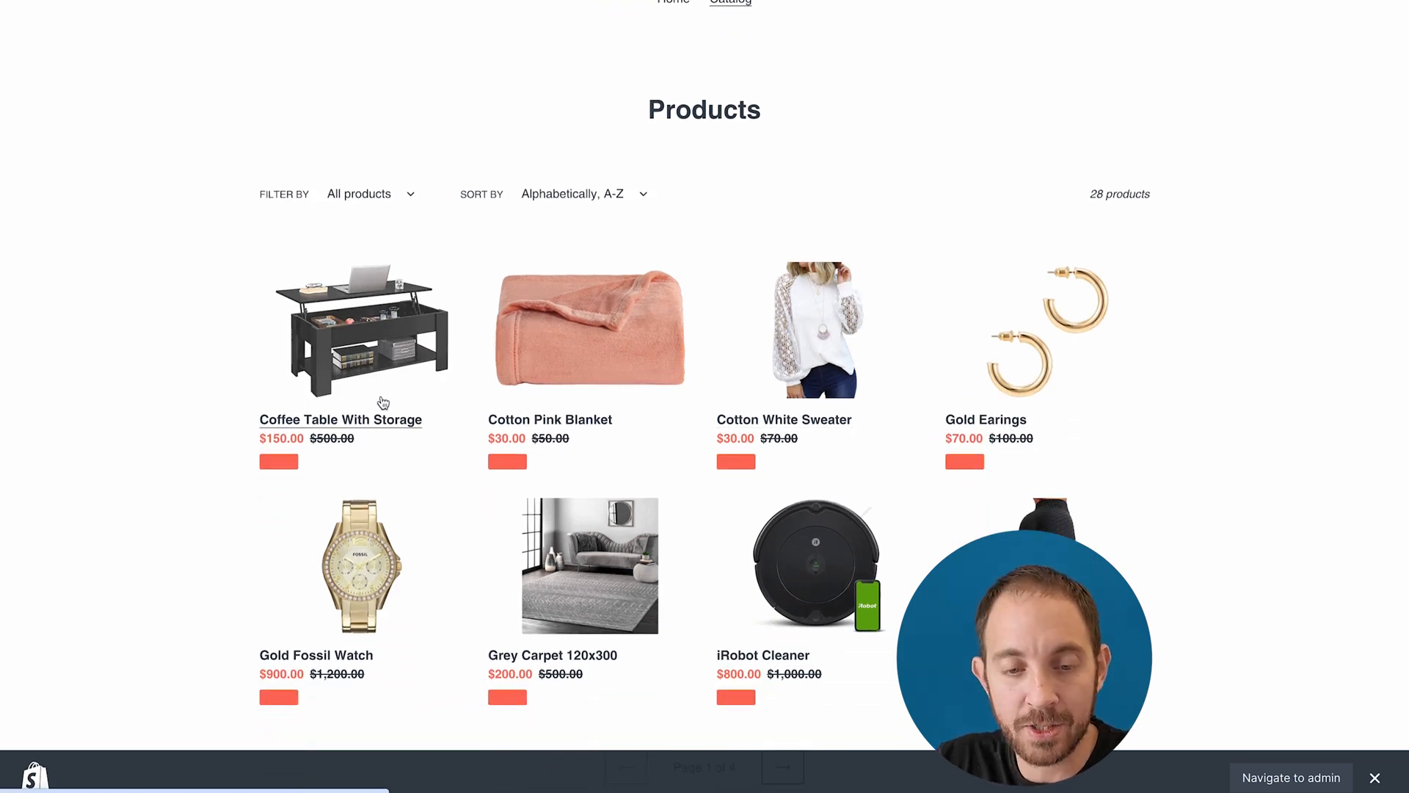
pyautogui.click(376, 359)
pyautogui.click(771, 405)
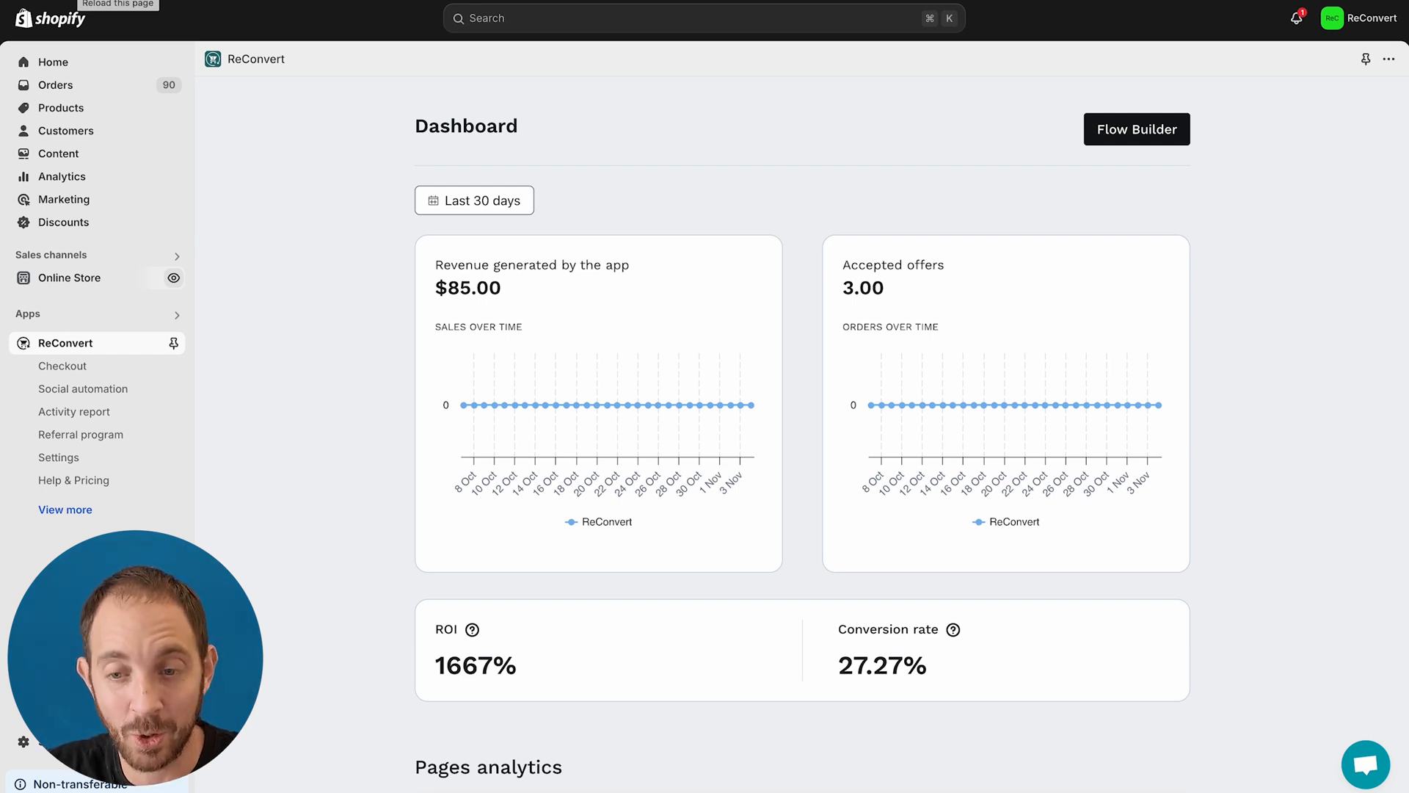
# Refresh the ReConvert dashboard in the Shopify admin and examine the revenue generated by the app.
pyautogui.click(79, 0)
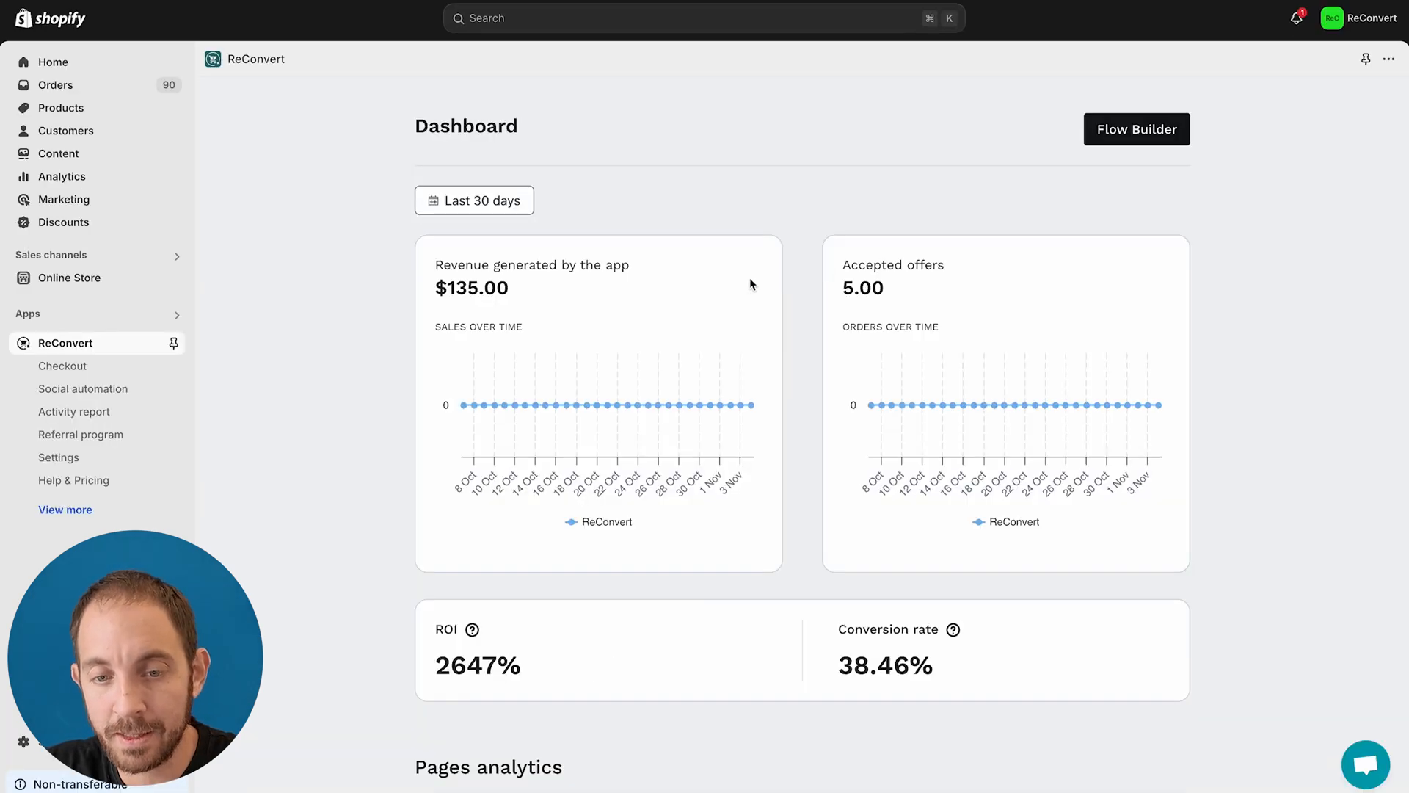
pyautogui.scroll(-1, 750, 277)
pyautogui.moveTo(447, 205); pyautogui.dragTo(498, 204)
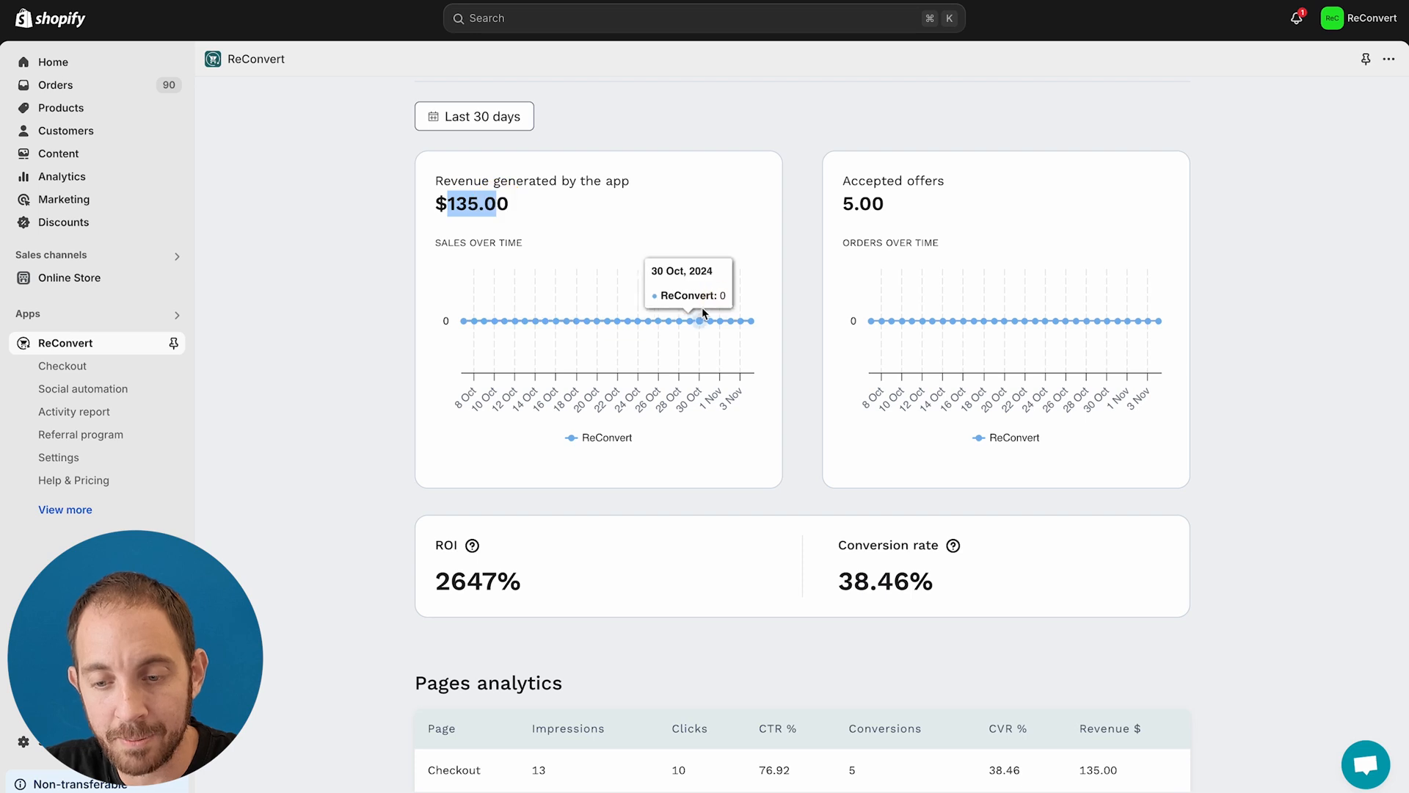
# Examine the checkout figures in the pages analytics and the bundle events in the latest activity report.
pyautogui.scroll(-4, 722, 397)
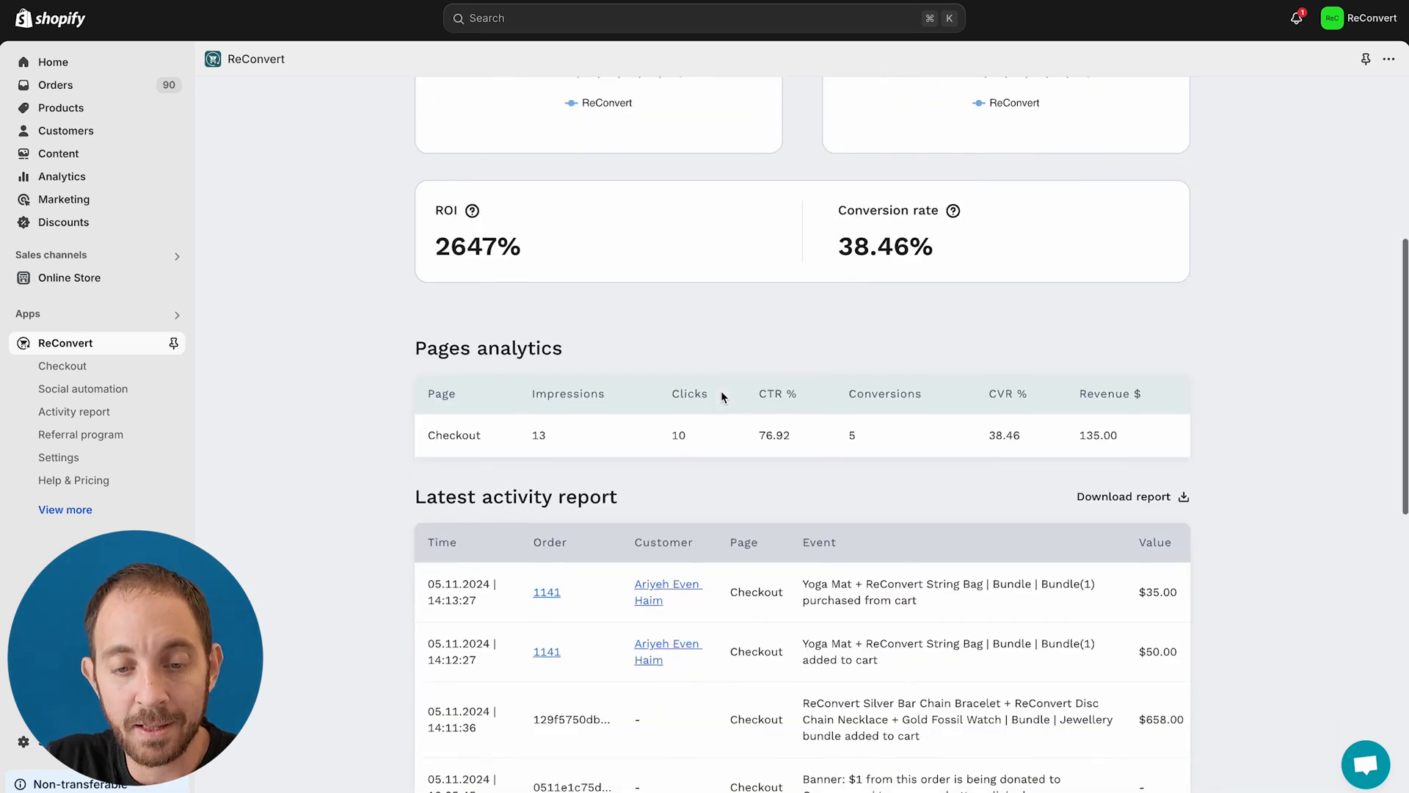
pyautogui.doubleClick(539, 422)
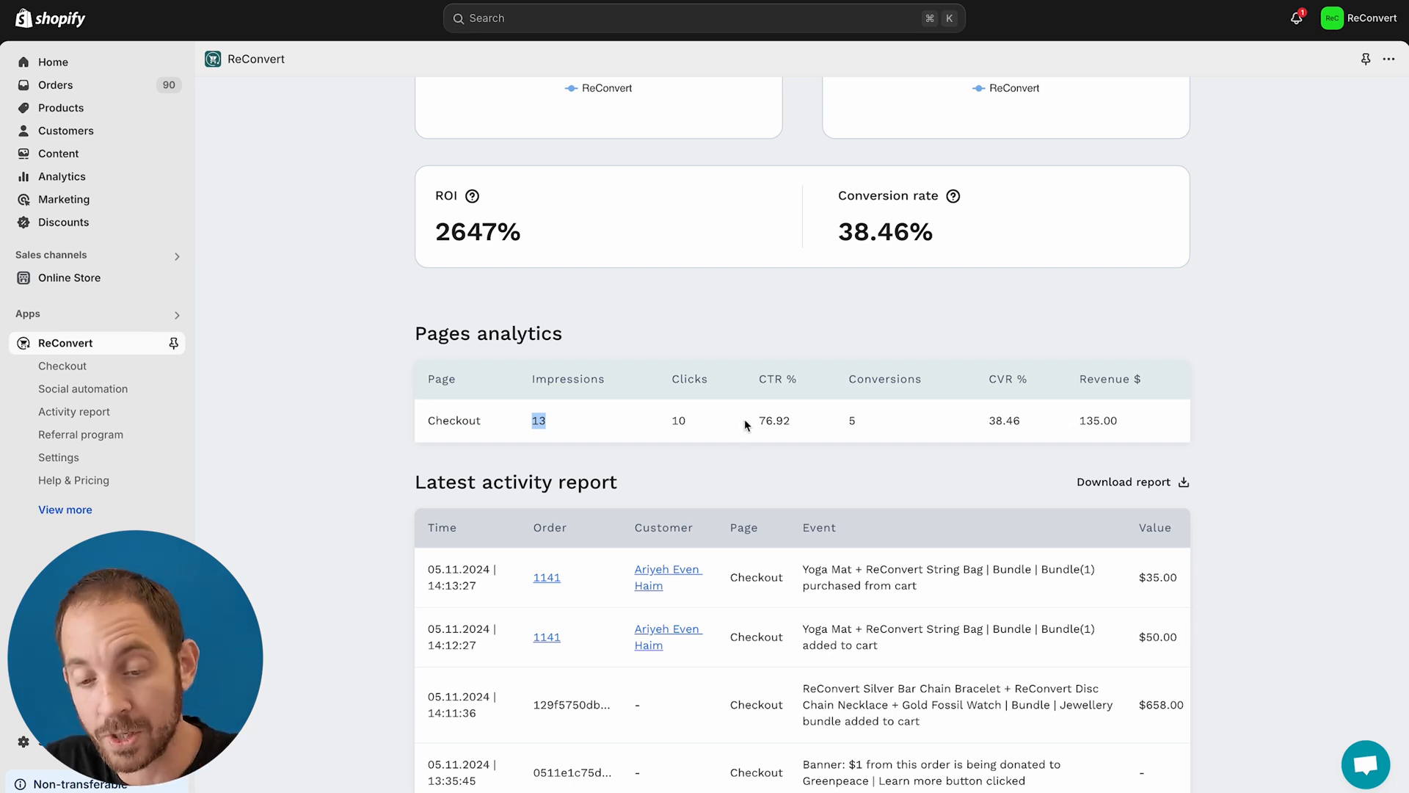
pyautogui.scroll(-3, 744, 417)
pyautogui.scroll(-1, 748, 325)
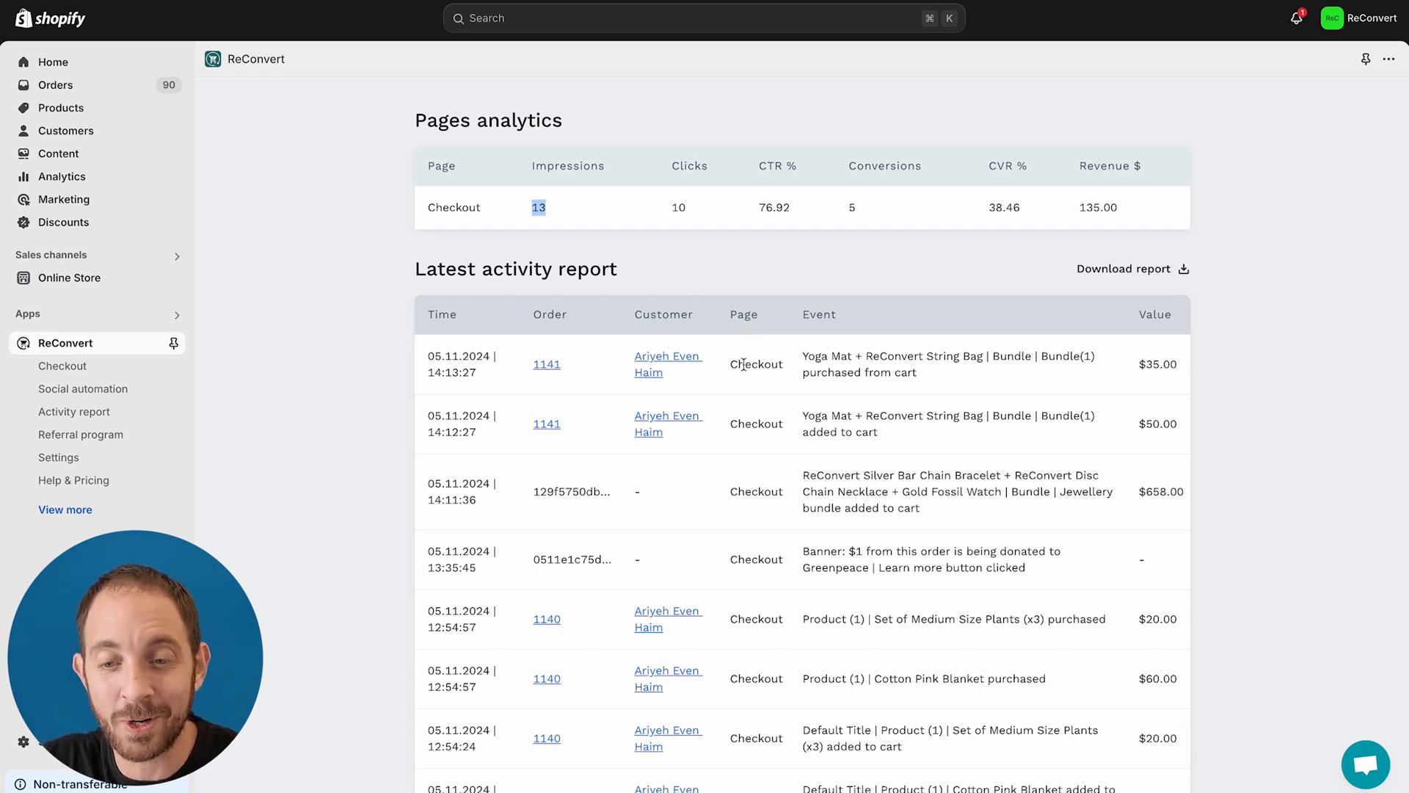
pyautogui.moveTo(810, 372); pyautogui.dragTo(934, 371)
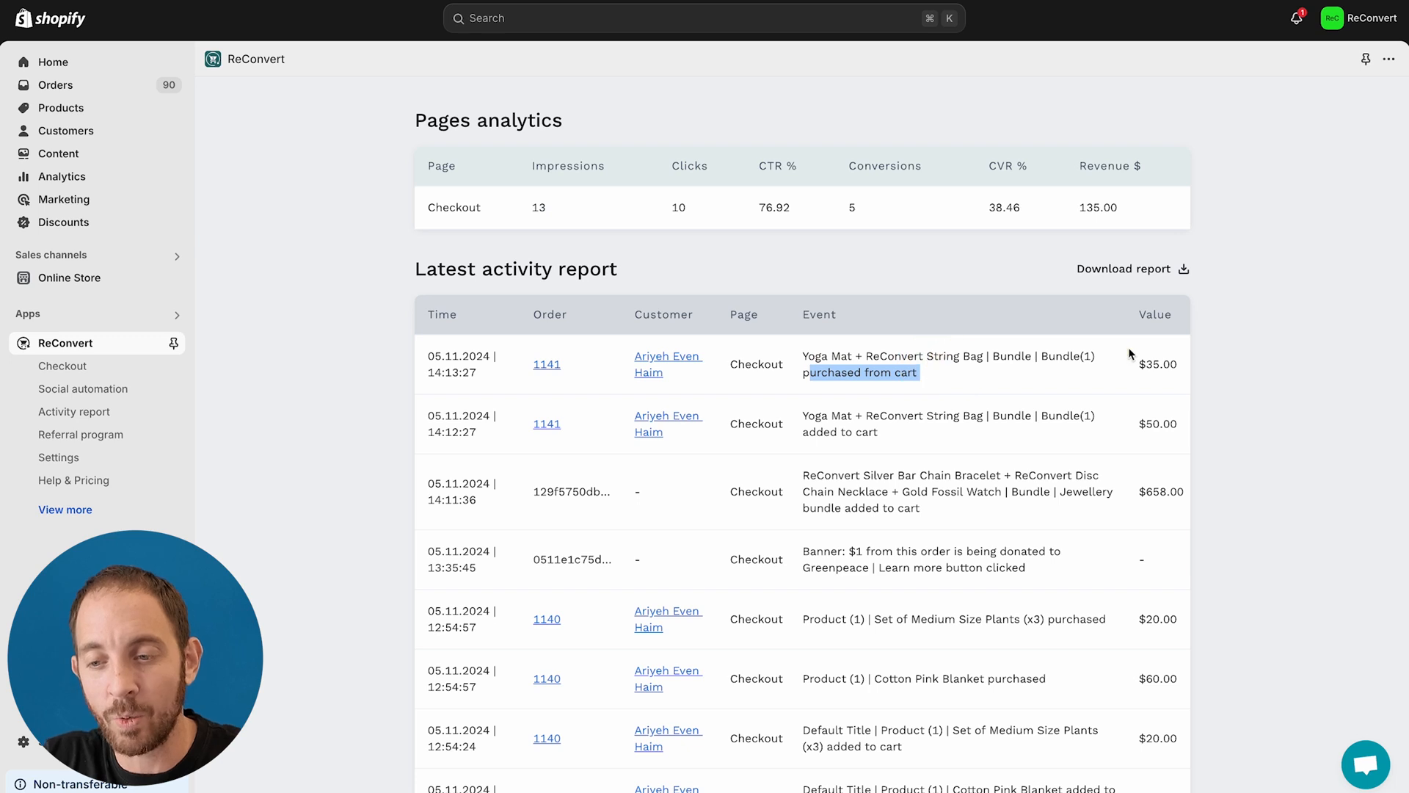
pyautogui.scroll(-2, 1156, 371)
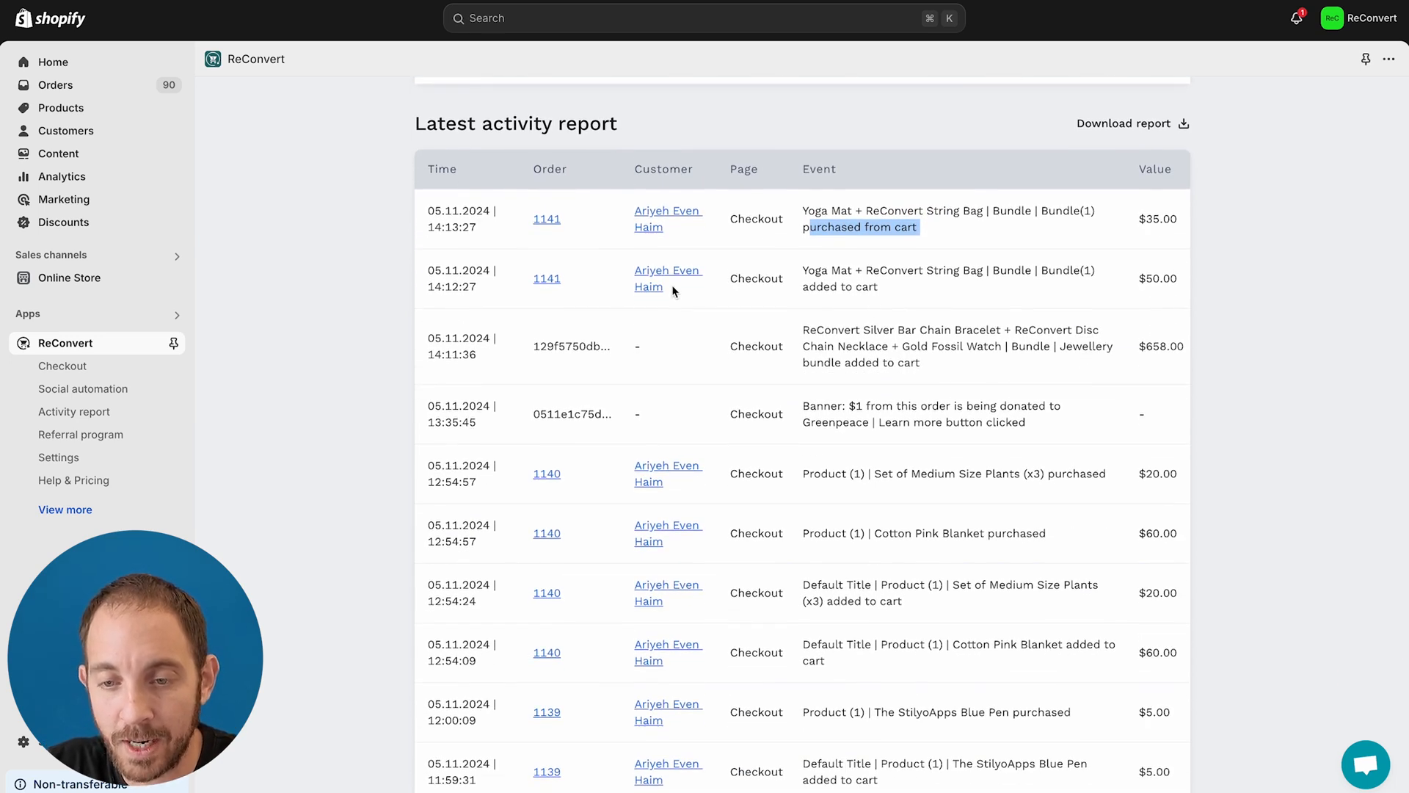
pyautogui.scroll(-1, 616, 329)
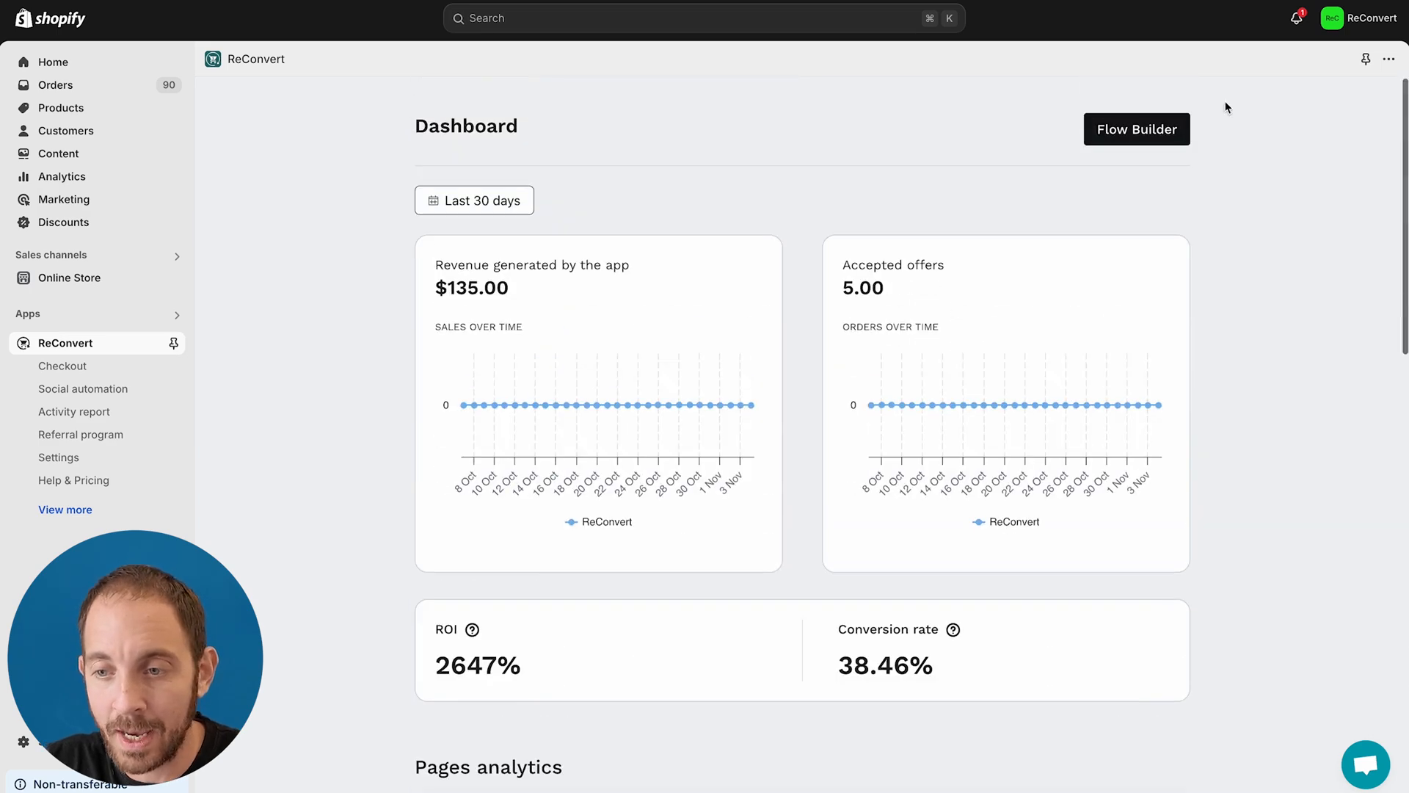
# Open the Yoga Bundle condition for the Checkout page in Flow Builder and view the statistics of its slot 1 widgets.
pyautogui.click(1157, 136)
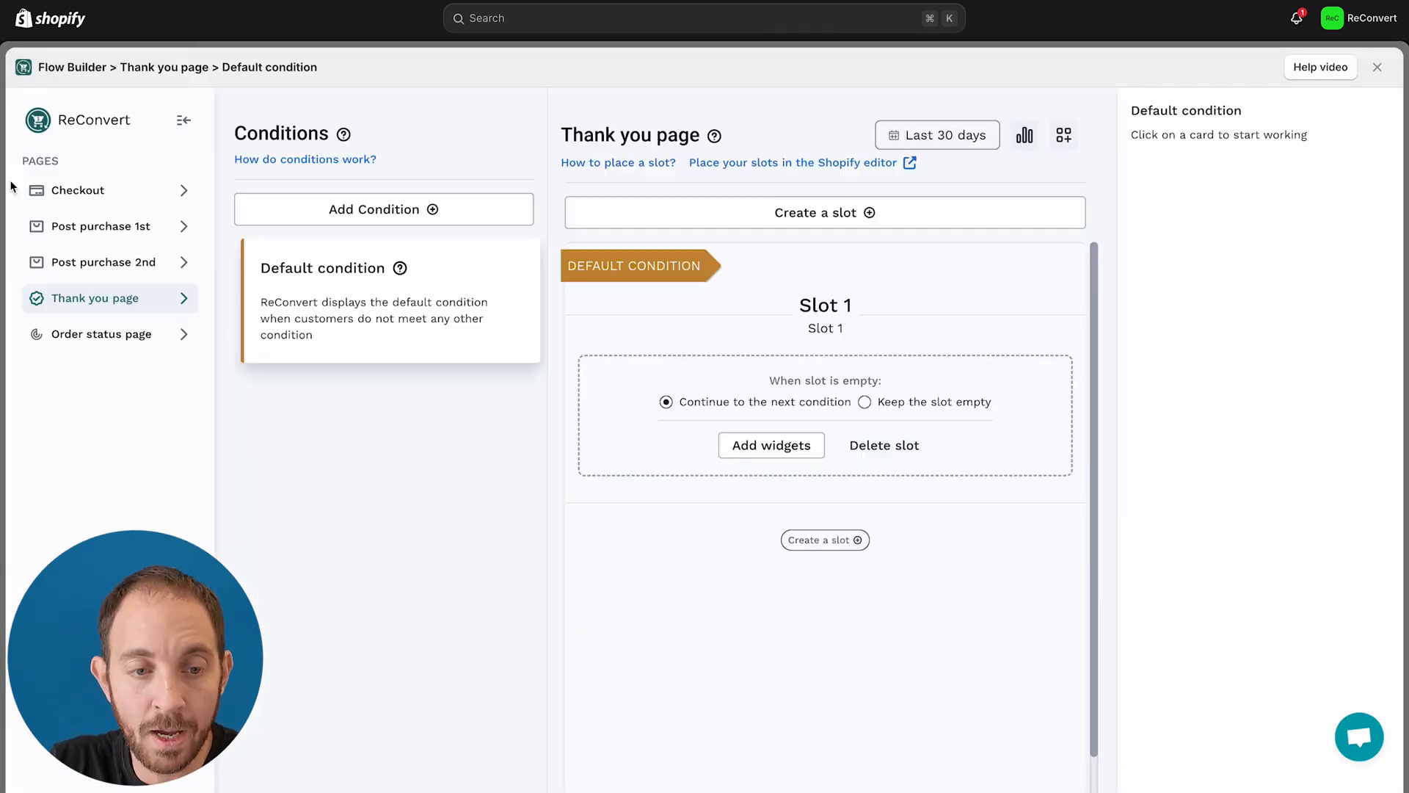
pyautogui.click(81, 193)
pyautogui.click(422, 293)
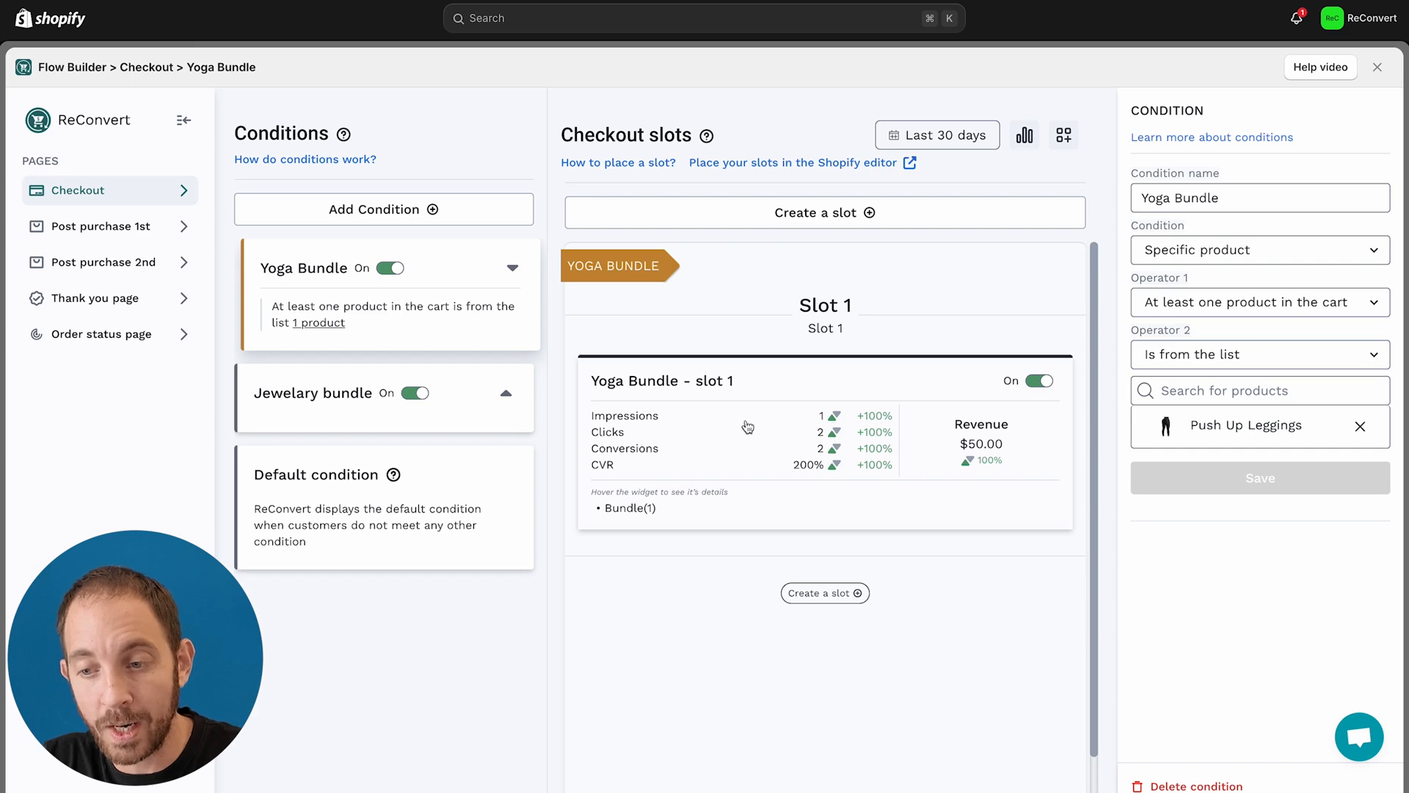
pyautogui.click(741, 429)
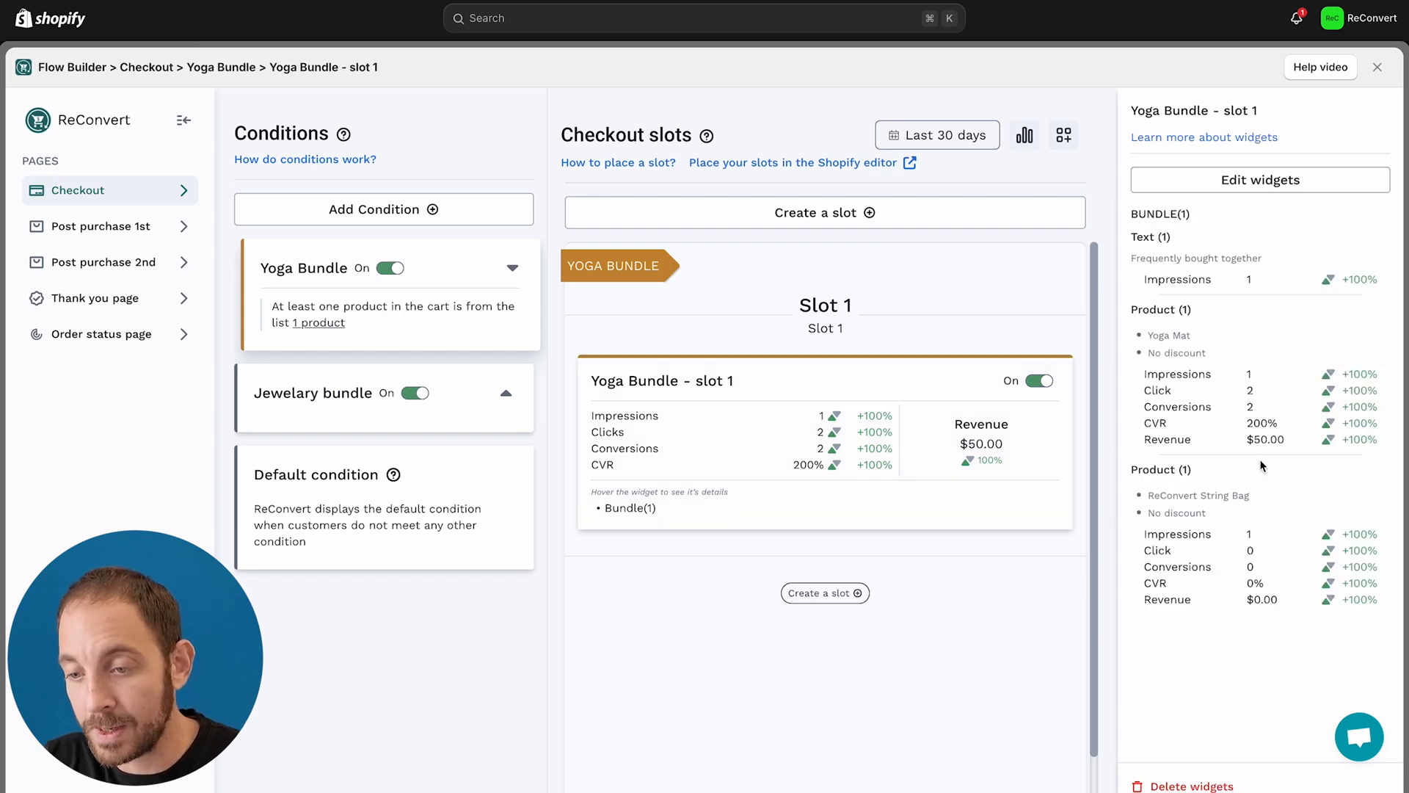